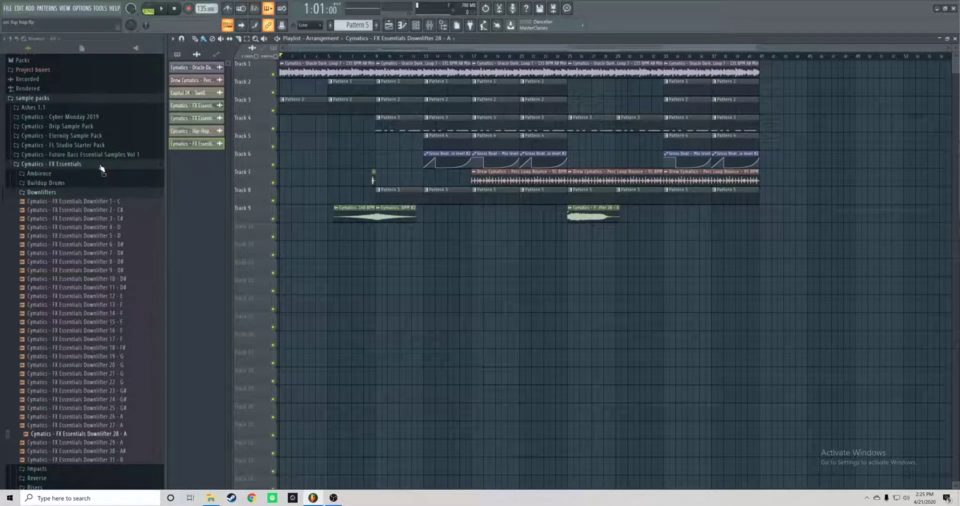
# - Browse the hearts Charity Sample Pack Pt 1 folder and expand the ProdbyJack Go To Drumkit folder in the sample packs
pyautogui.click(100, 165)
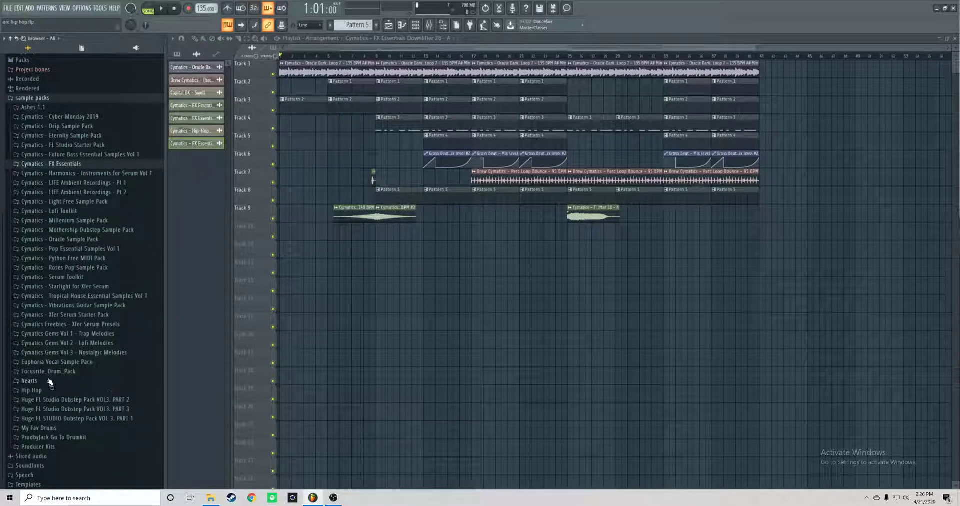
pyautogui.click(30, 381)
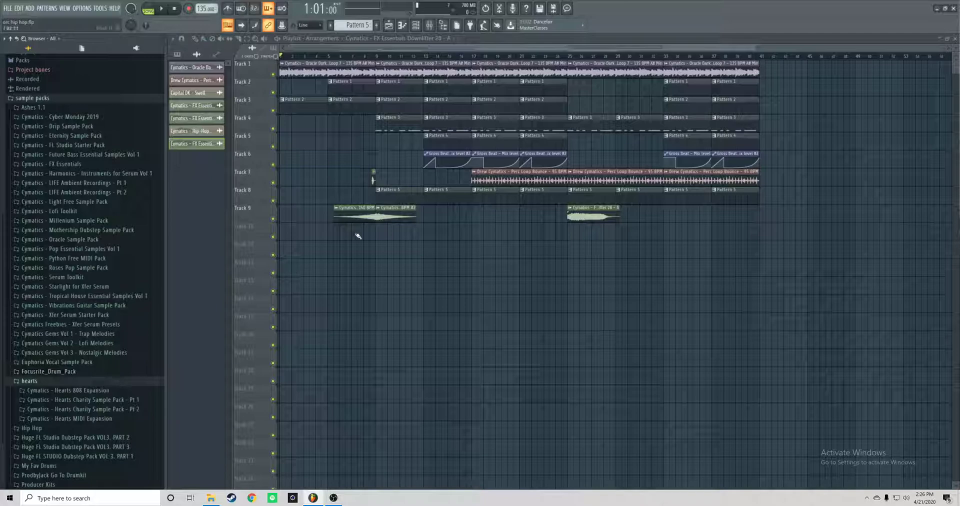
pyautogui.click(122, 401)
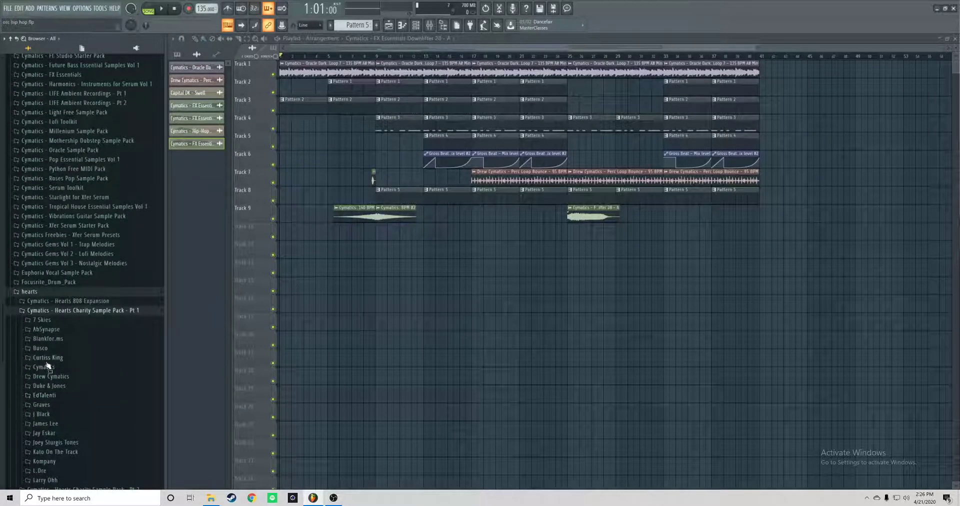
pyautogui.click(48, 358)
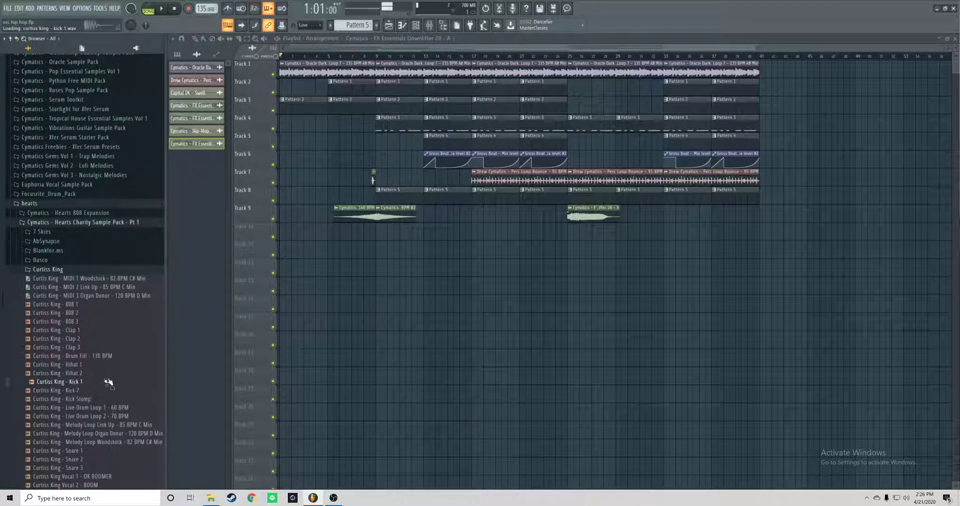
pyautogui.click(97, 271)
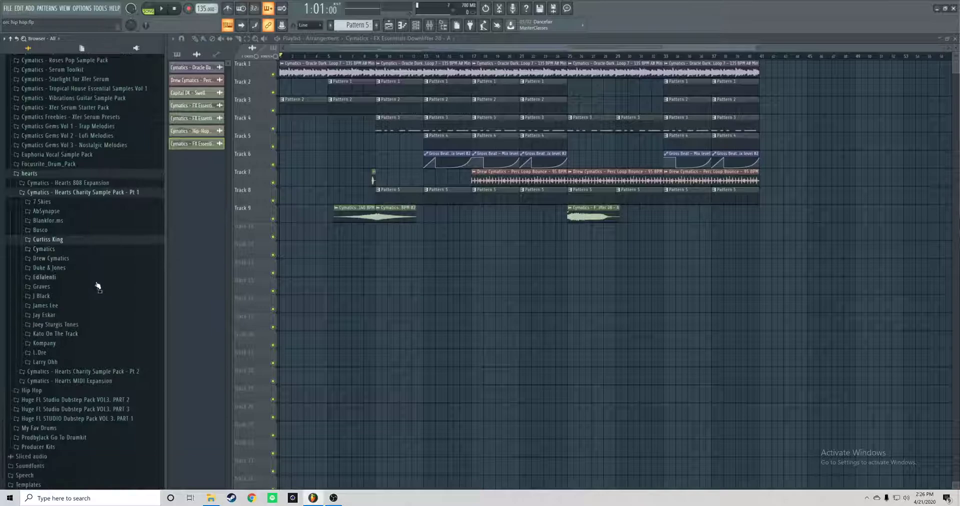
pyautogui.click(79, 438)
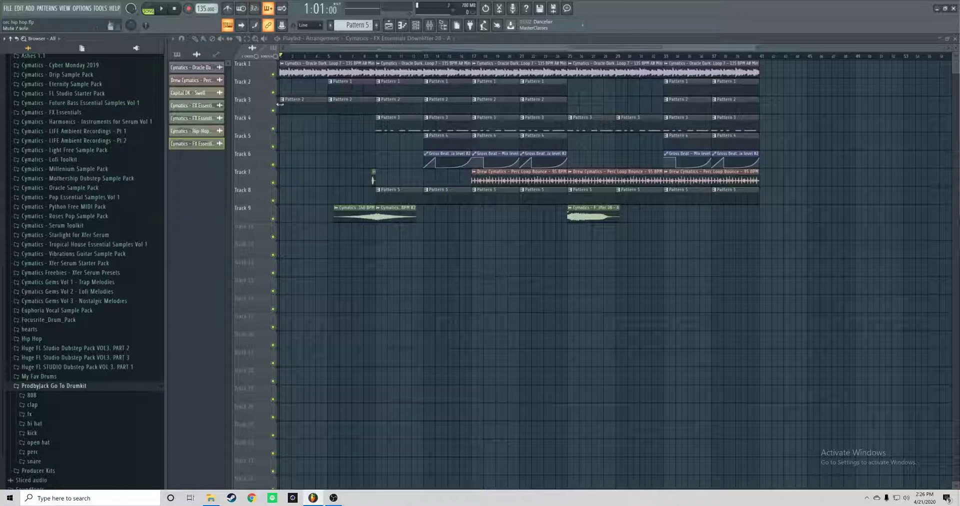
# - Check the channel settings of the Oracle Dark Melody Loop 7 clip on Track 1 and play the arrangement from the start
pyautogui.doubleClick(310, 69)
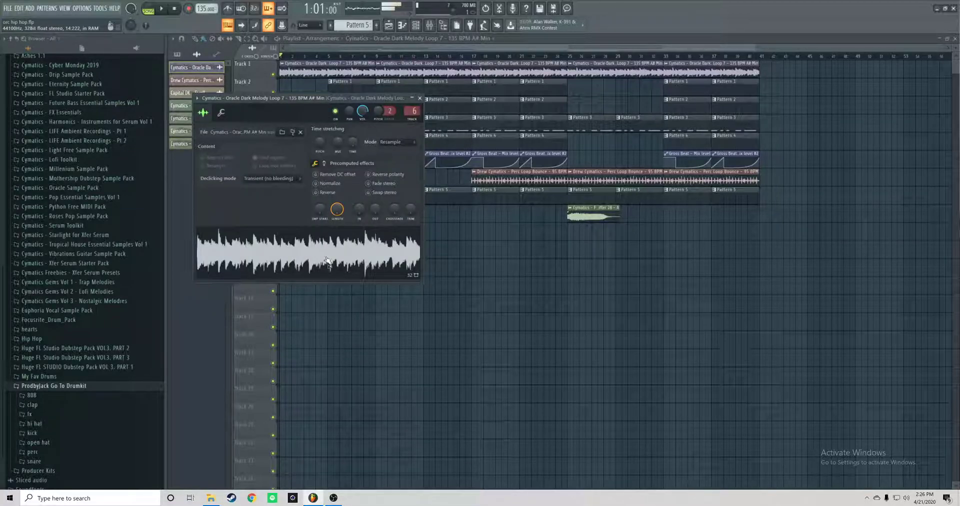
pyautogui.click(420, 98)
pyautogui.press('space')
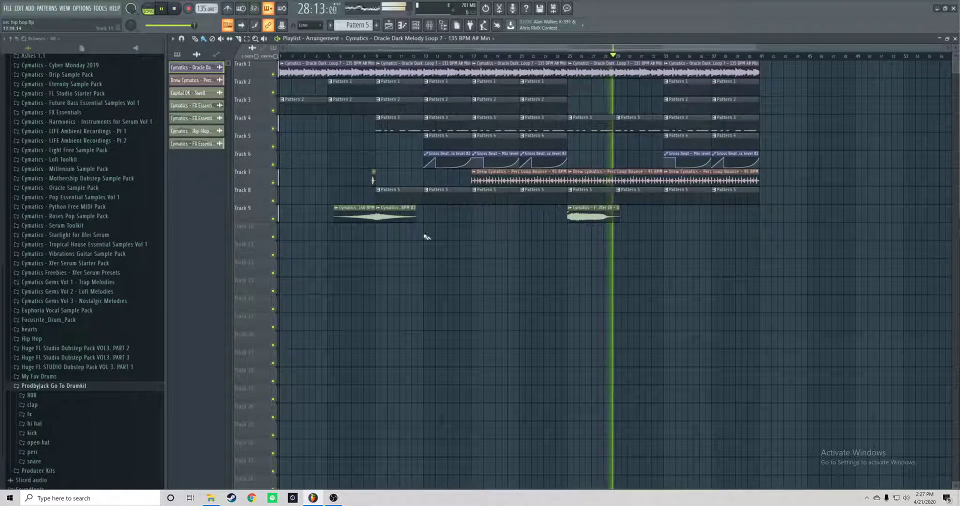
# - Copy the pair of white noise riser clips along Track 9 so they meet at bar 33, and stop playback
pyautogui.moveTo(434, 242); pyautogui.dragTo(634, 223)
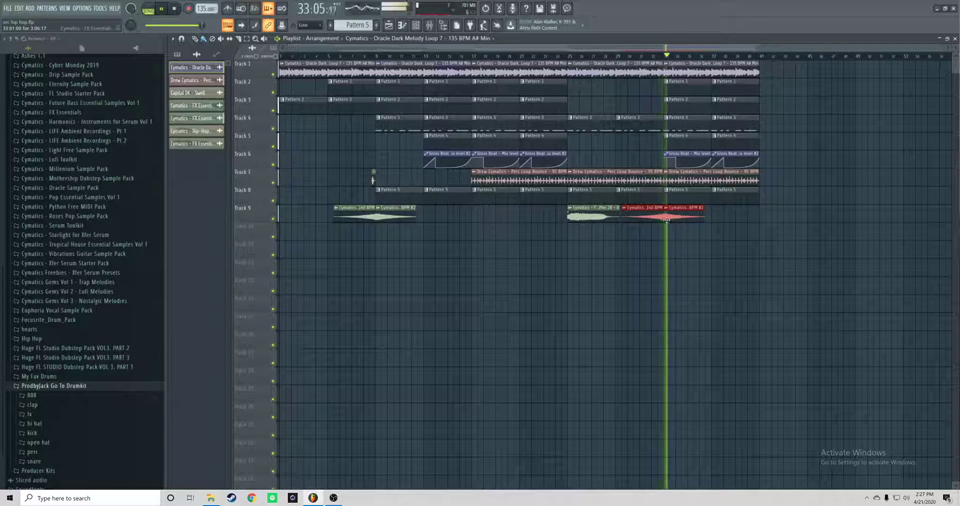
pyautogui.scroll(4, 665, 212)
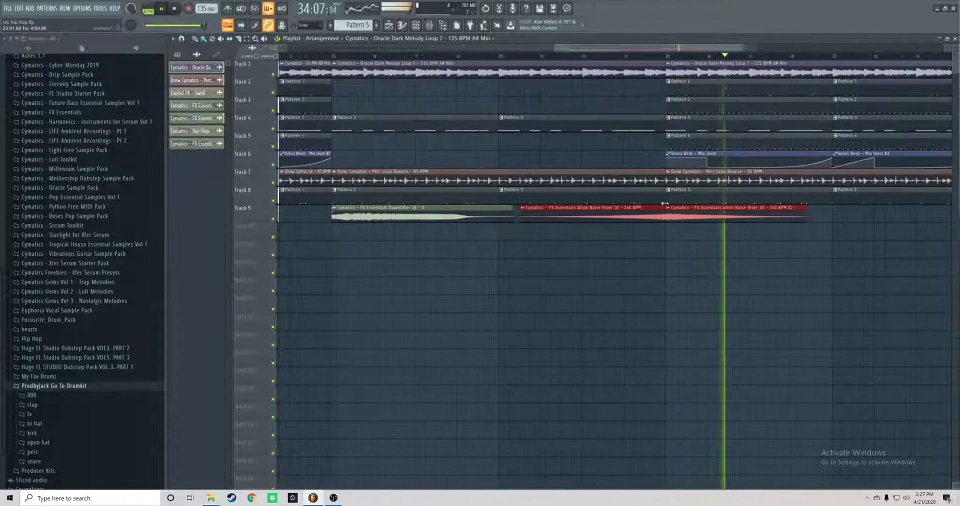
pyautogui.scroll(-4, 682, 229)
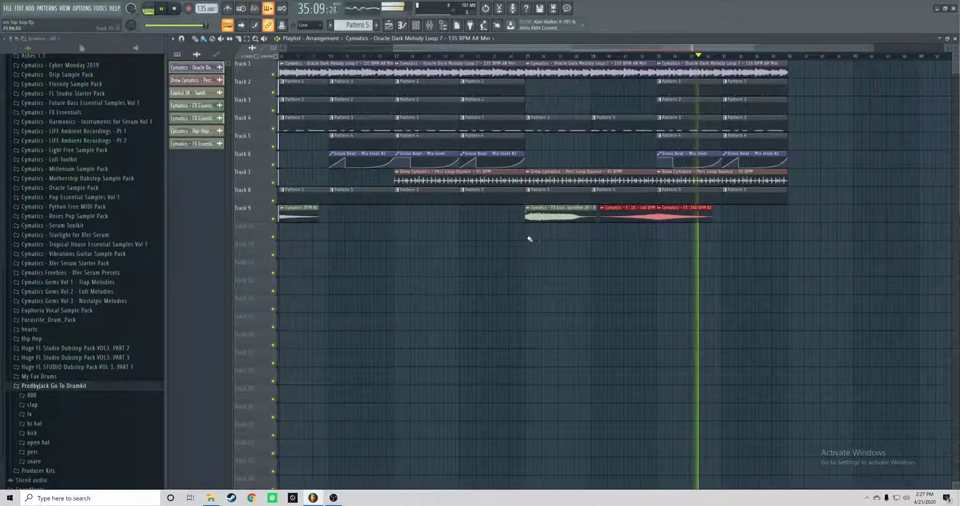
pyautogui.scroll(-1, 522, 238)
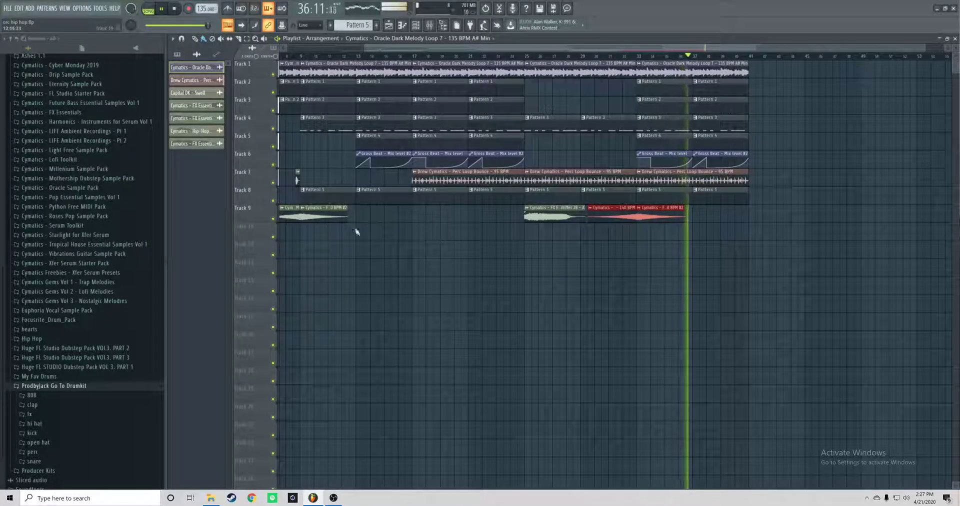
pyautogui.scroll(-1, 382, 251)
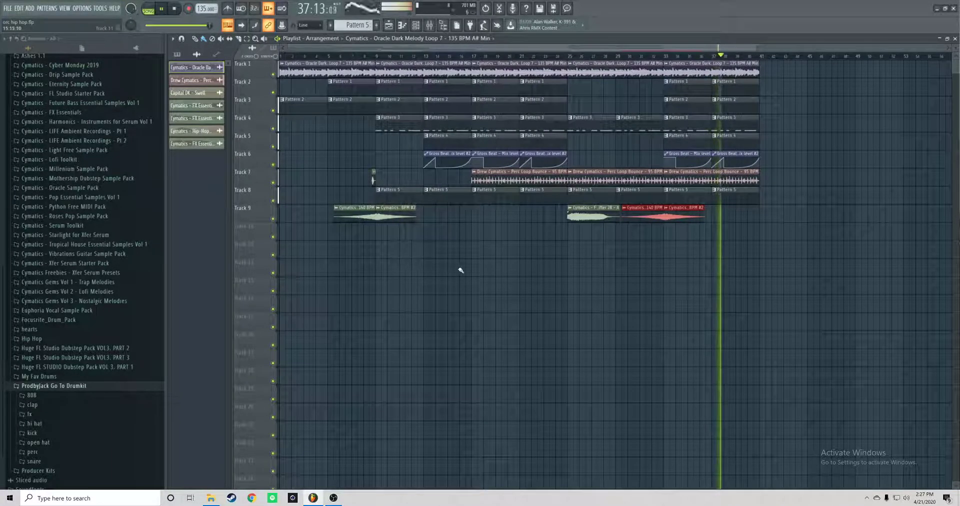
pyautogui.press('space')
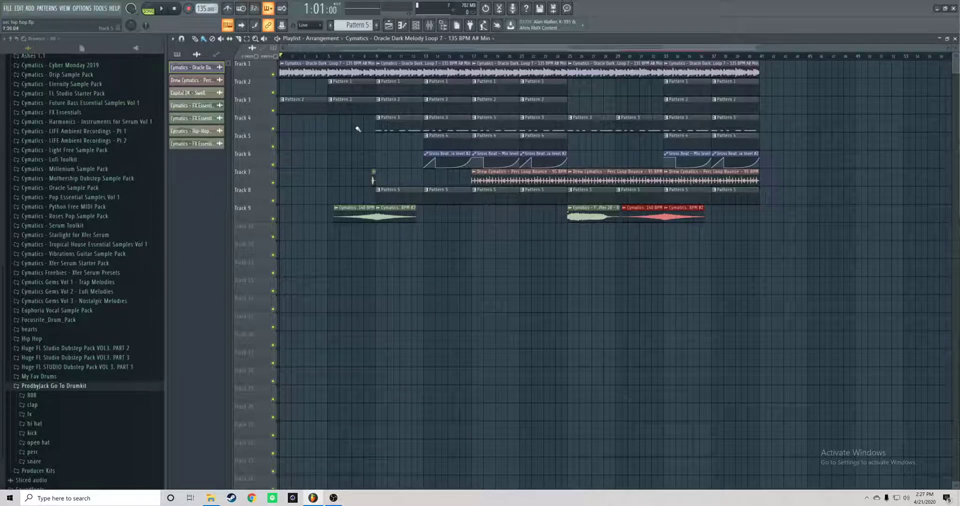
# - Listen to the short clip just before bar 9 on Track 7, including with that track soloed, and unsolo it
pyautogui.scroll(3, 364, 143)
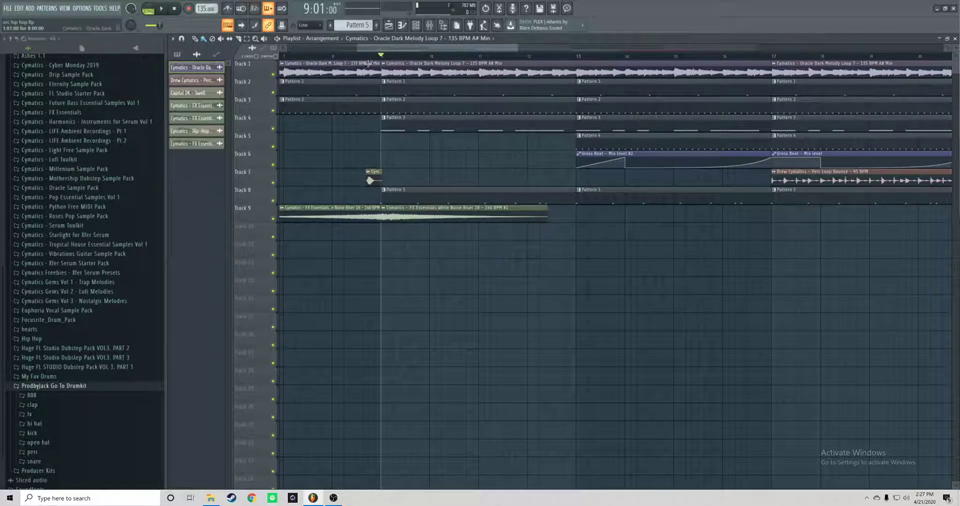
pyautogui.press('space')
pyautogui.press('space')
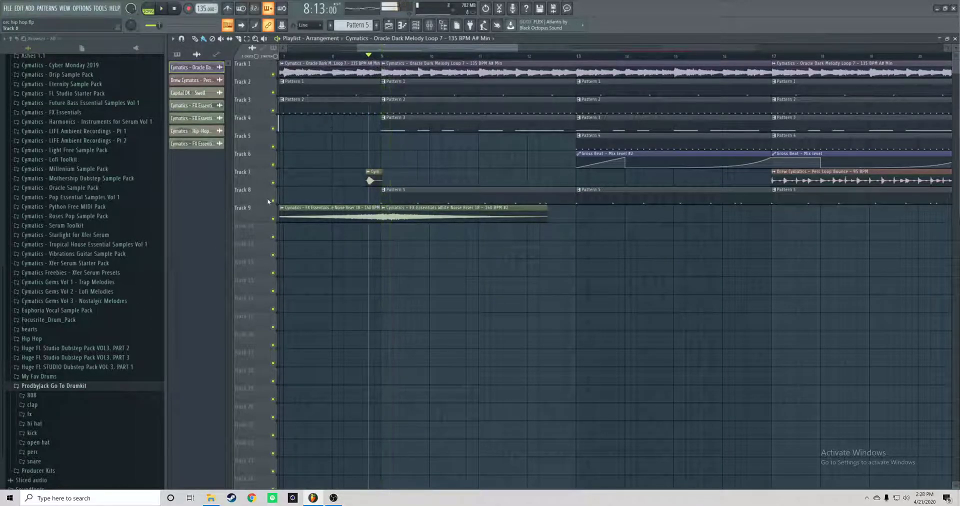
pyautogui.rightClick(274, 183)
pyautogui.press('space')
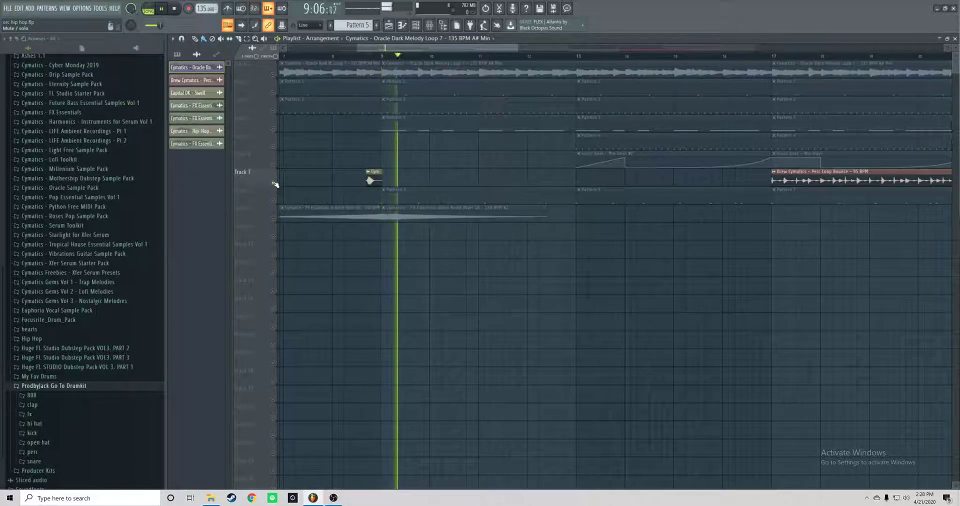
pyautogui.press('space')
pyautogui.rightClick(274, 184)
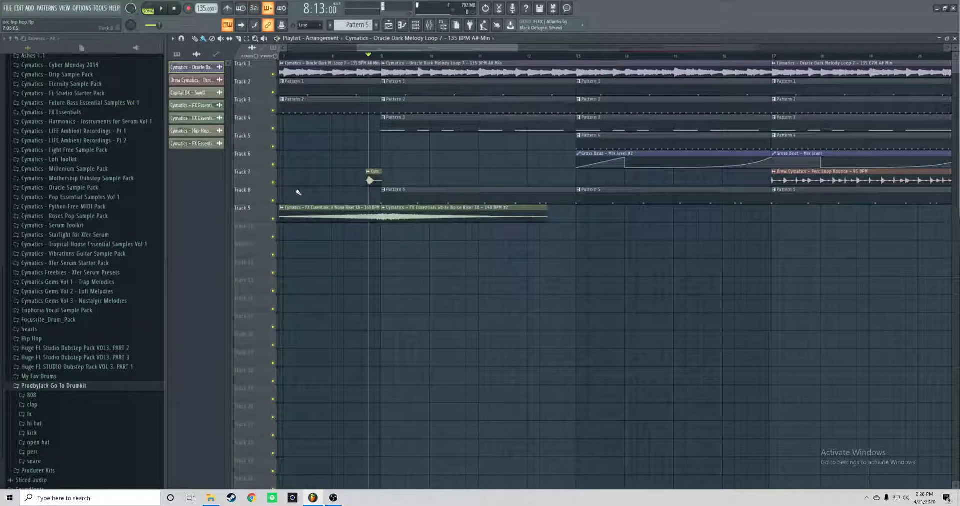
# - Audition Track 3 on its own and Tracks 5 and 6 together from bar 13, and restore all tracks
pyautogui.rightClick(274, 112)
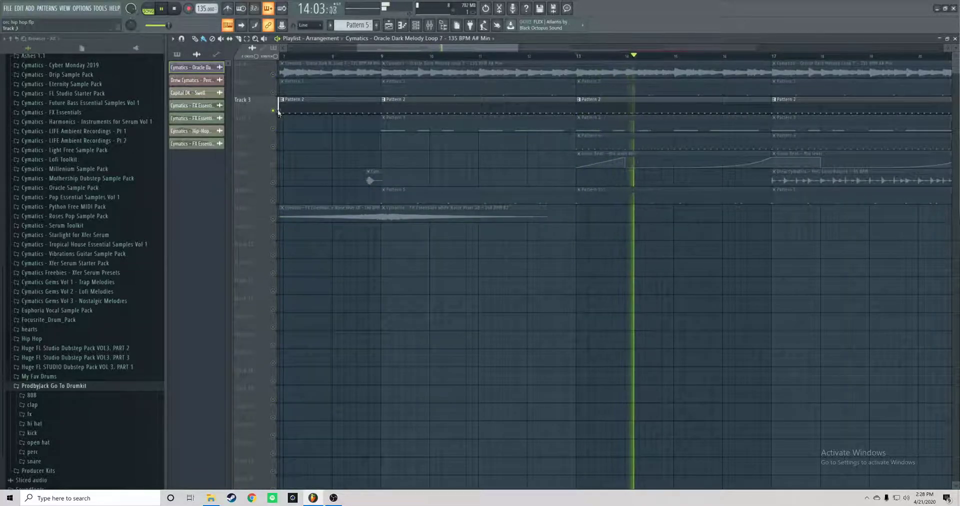
pyautogui.press('space')
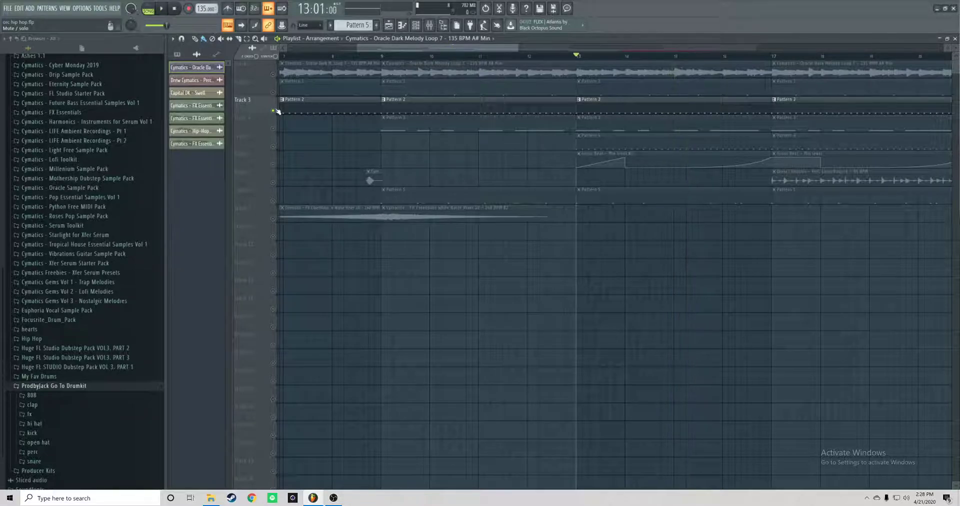
pyautogui.rightClick(274, 146)
pyautogui.click(273, 164)
pyautogui.press('space')
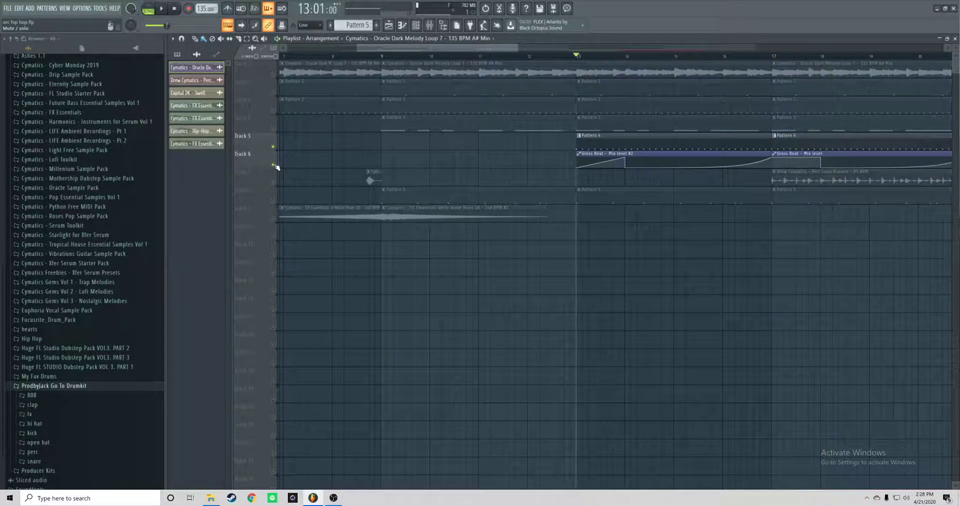
pyautogui.click(272, 146)
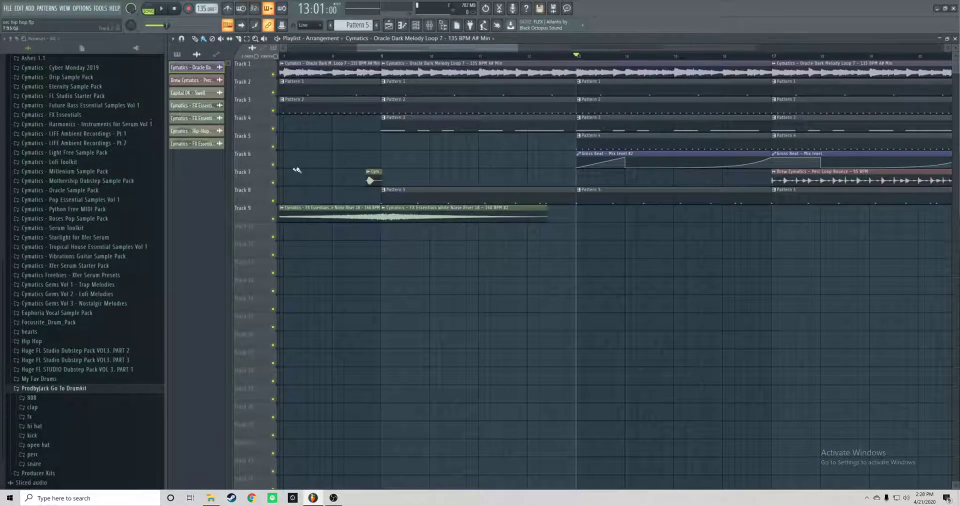
# - Play from bar 13 with the mixer open and examine the effects on the hi-hat insert
pyautogui.click(428, 28)
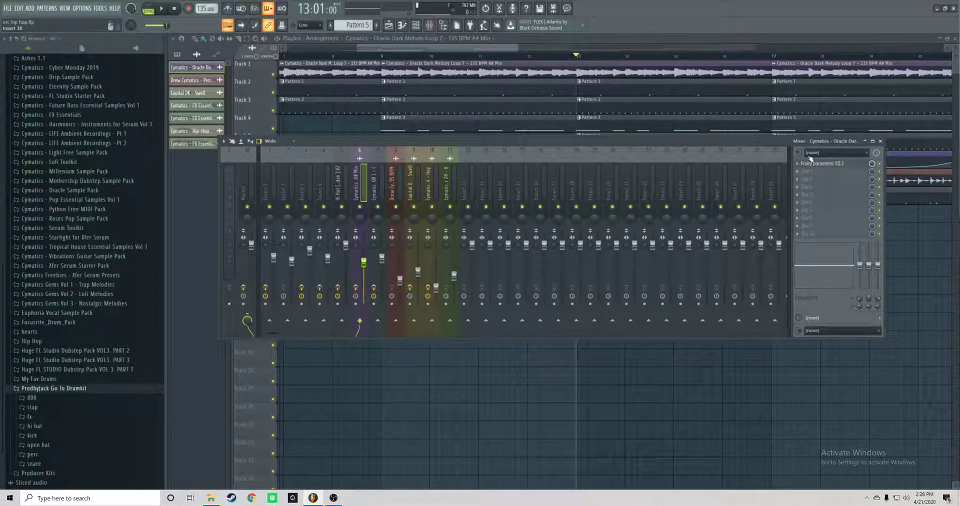
pyautogui.press('space')
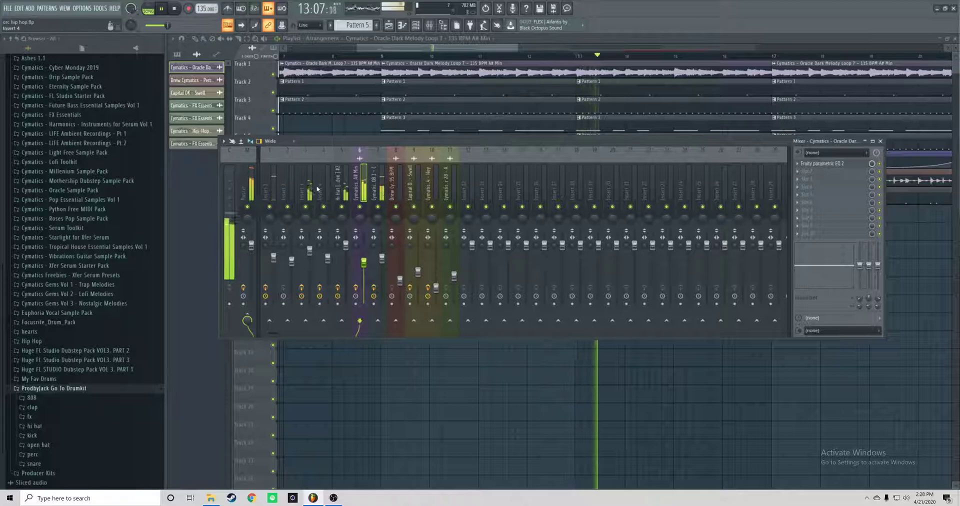
pyautogui.click(341, 185)
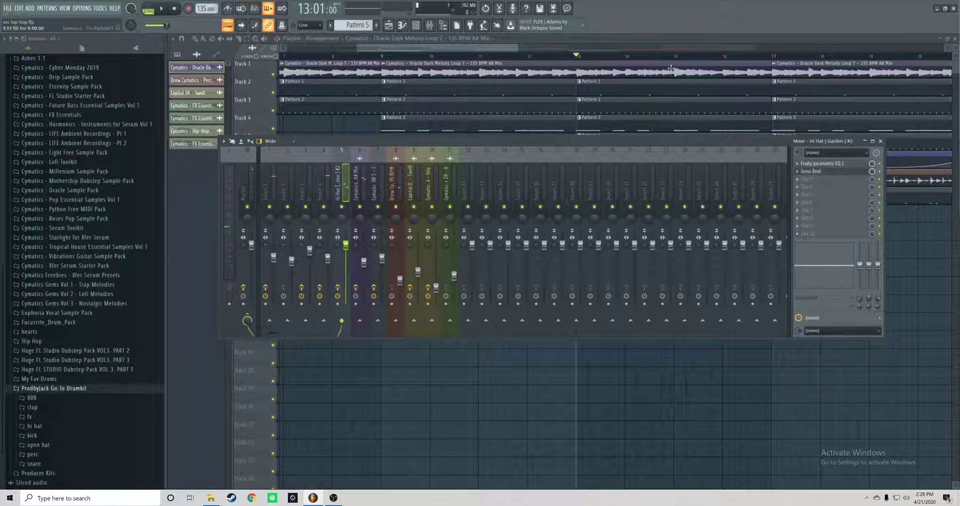
pyautogui.press('F9')
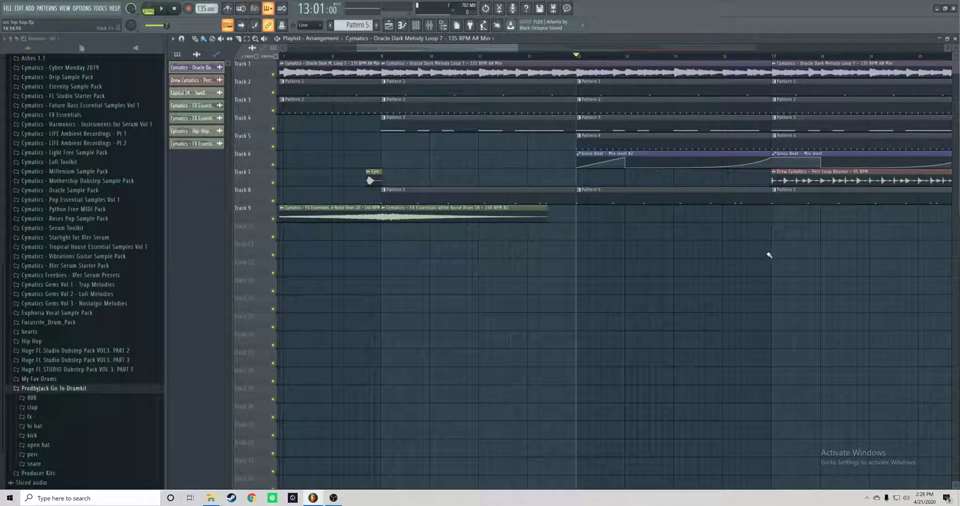
# - Move the playback position to bar 9 and listen to the section leading up to bar 13
pyautogui.scroll(-2, 769, 255)
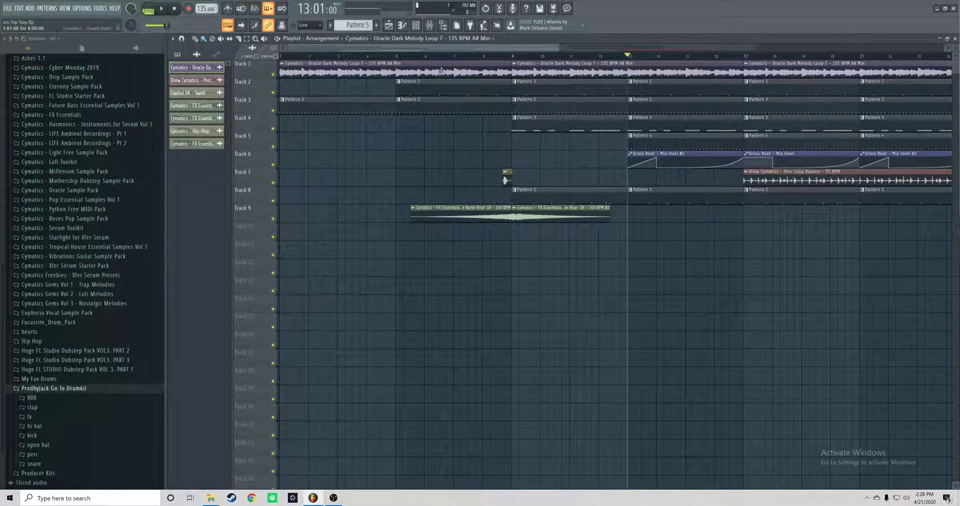
pyautogui.moveTo(447, 50); pyautogui.dragTo(467, 62)
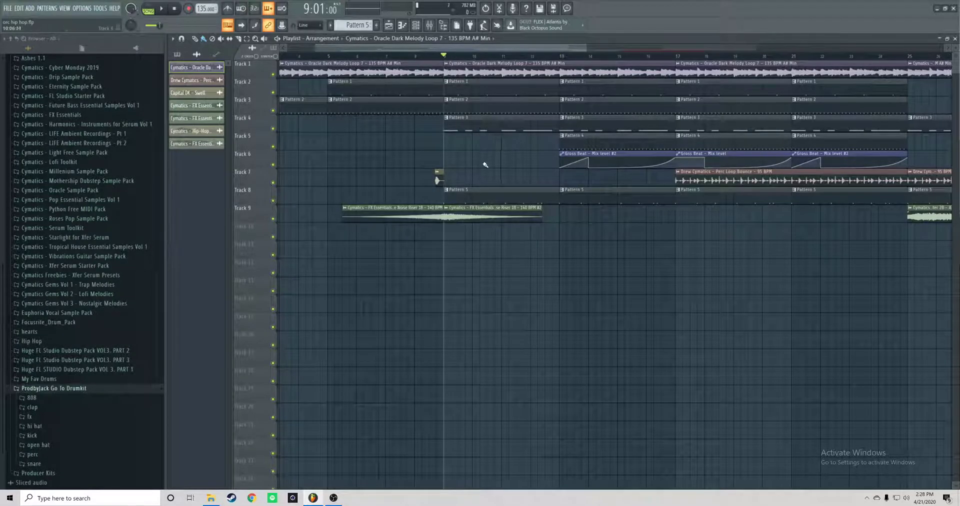
pyautogui.scroll(2, 471, 157)
pyautogui.scroll(2, 557, 147)
pyautogui.press('space')
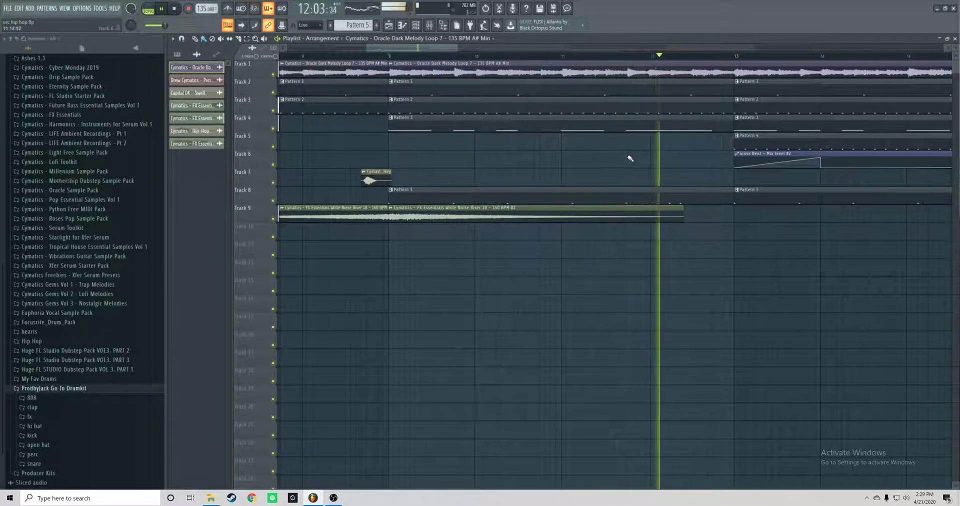
pyautogui.press('space')
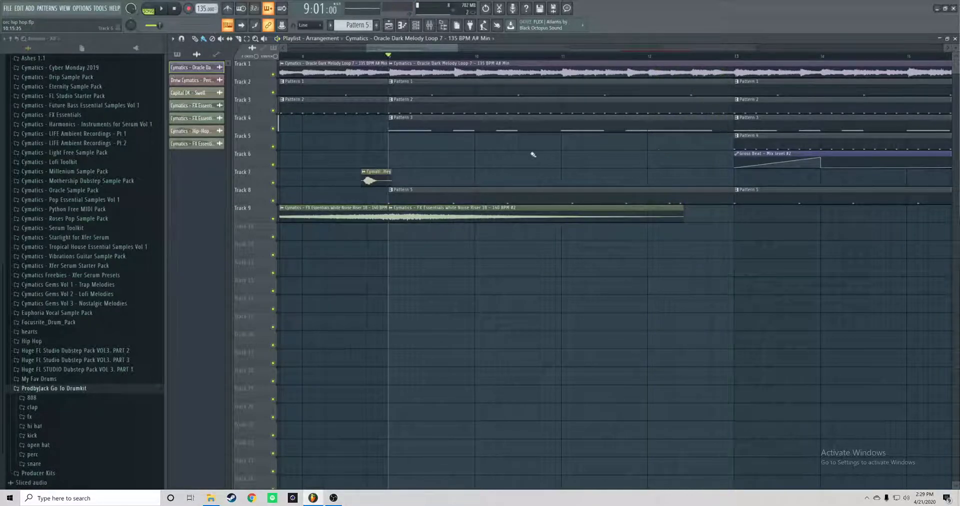
# - Open Pattern 3's Oracle 808 notes for editing, raise the third note to E5 and listen to the change
pyautogui.doubleClick(425, 124)
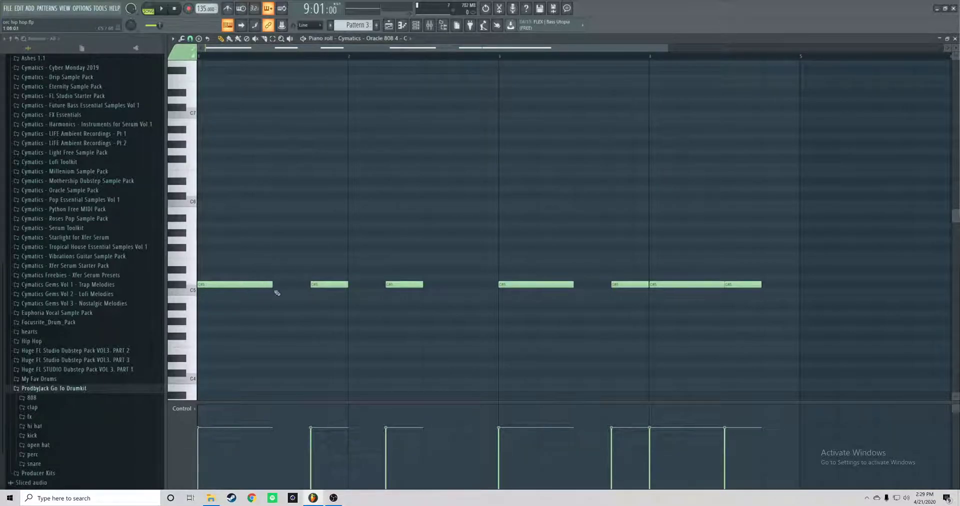
pyautogui.press('space')
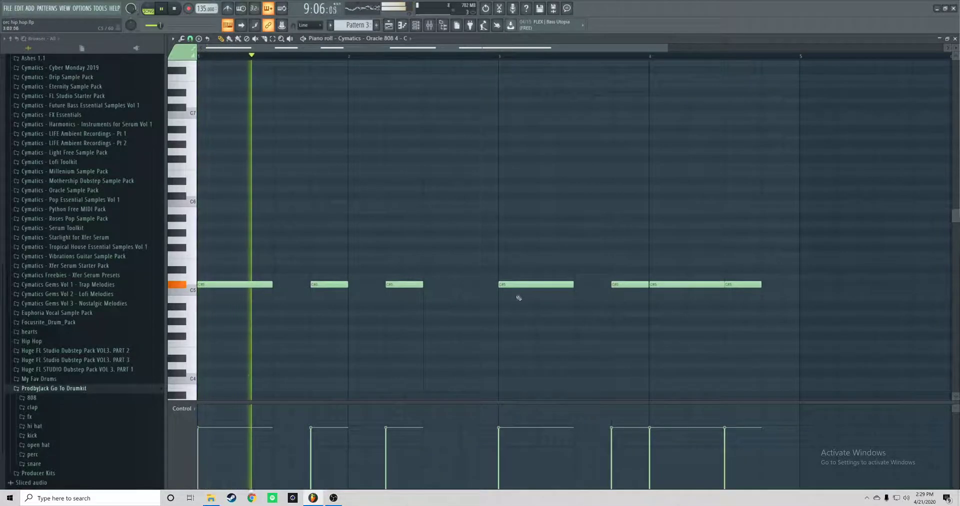
pyautogui.press('space')
pyautogui.moveTo(395, 288); pyautogui.dragTo(397, 258)
pyautogui.press('space')
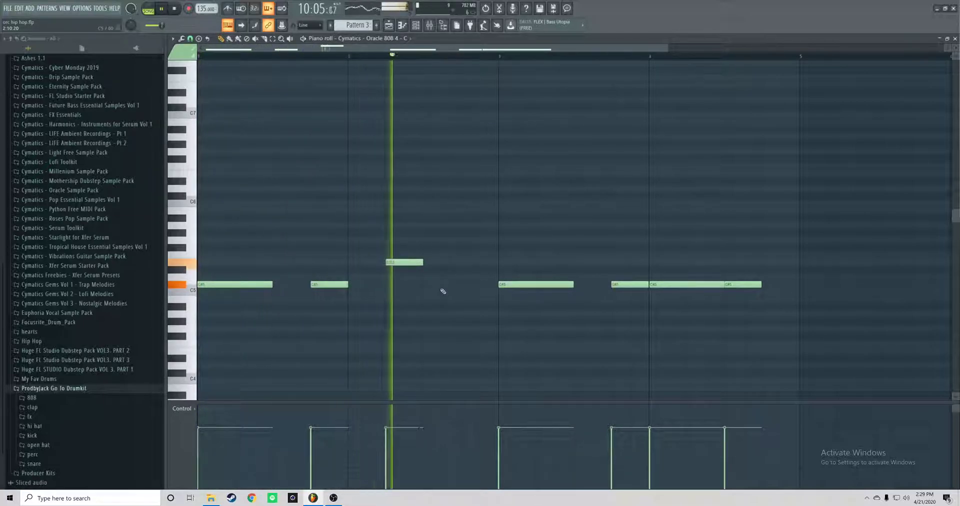
# - Add an 808 note directly after the raised note in bar 2, audition it and tune it to E5
pyautogui.press('space')
pyautogui.moveTo(442, 270); pyautogui.dragTo(425, 270)
pyautogui.press('space')
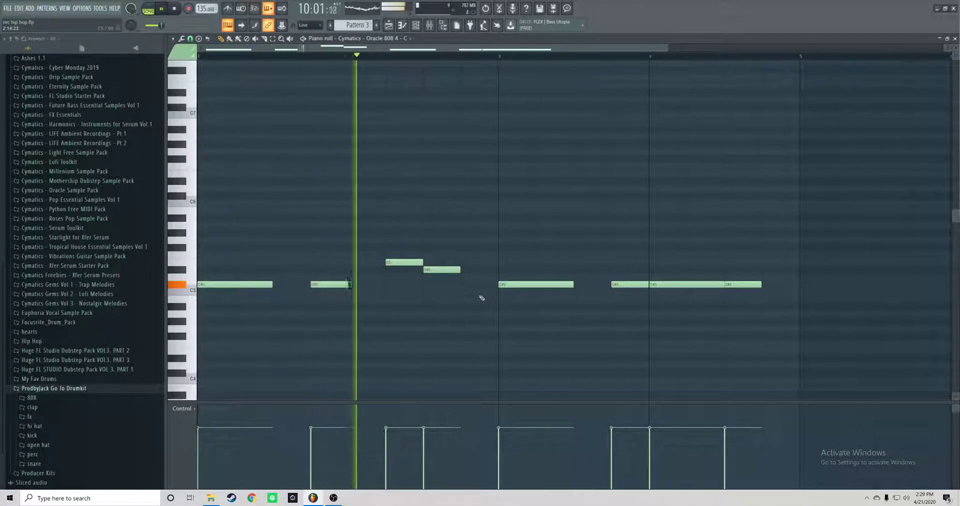
pyautogui.press('space')
pyautogui.moveTo(434, 271); pyautogui.dragTo(435, 259)
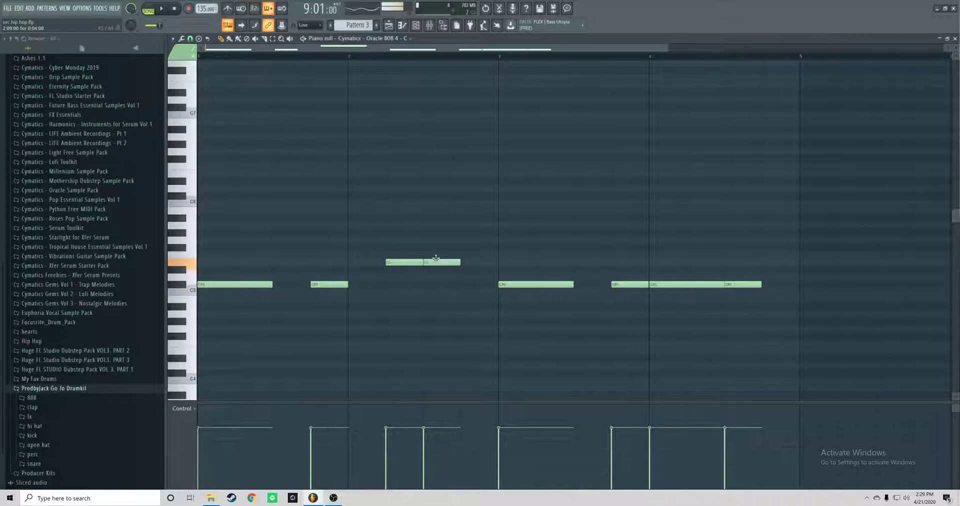
# - Raise the second E5 note in bar 2 an octave to E6, listen to it and delete the note
pyautogui.click(427, 262)
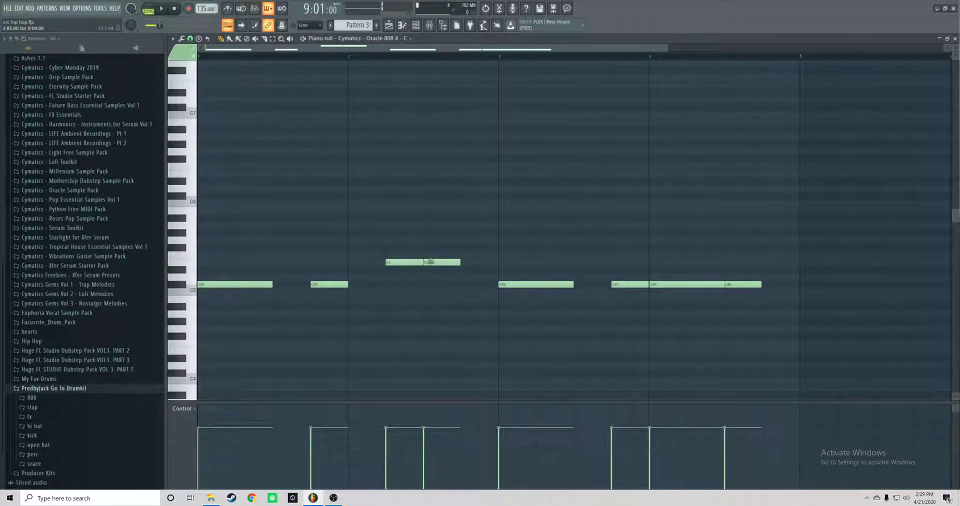
pyautogui.moveTo(437, 258); pyautogui.dragTo(440, 171)
pyautogui.press('space')
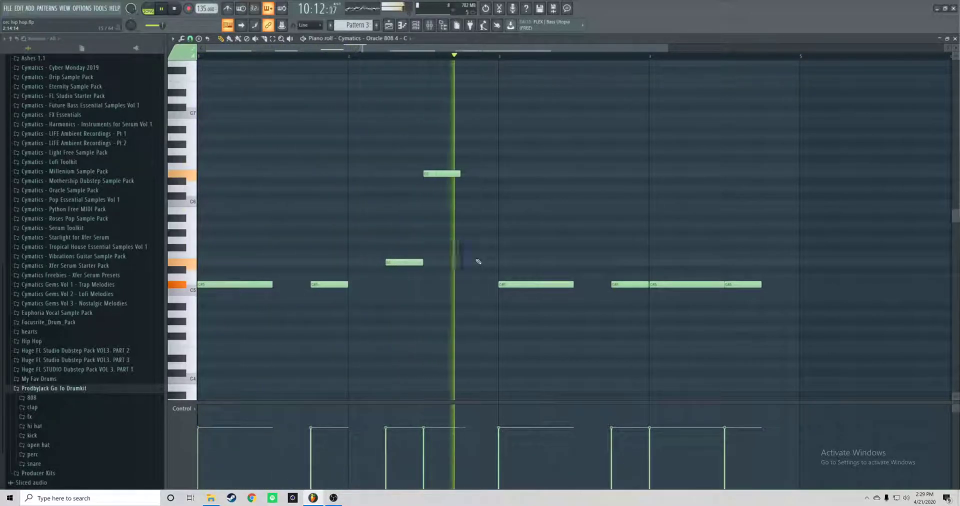
pyautogui.press('space')
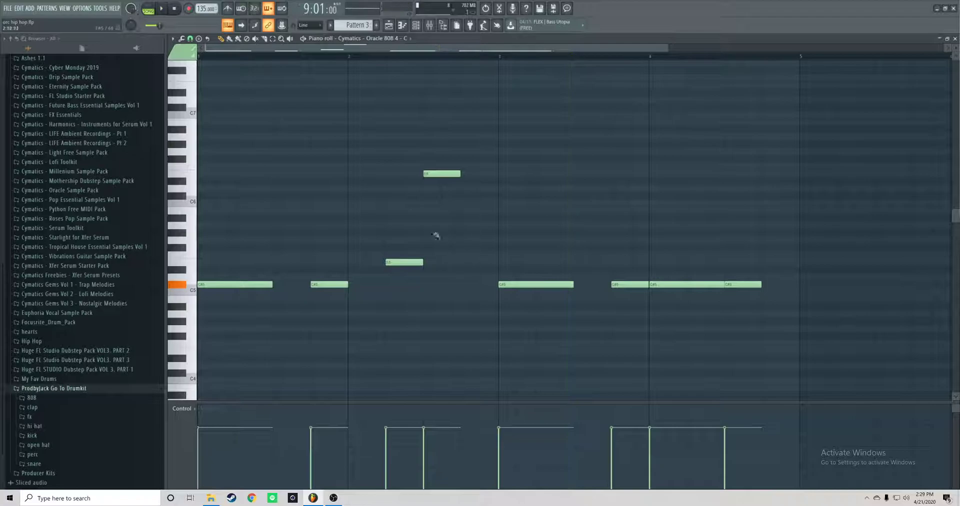
pyautogui.rightClick(442, 174)
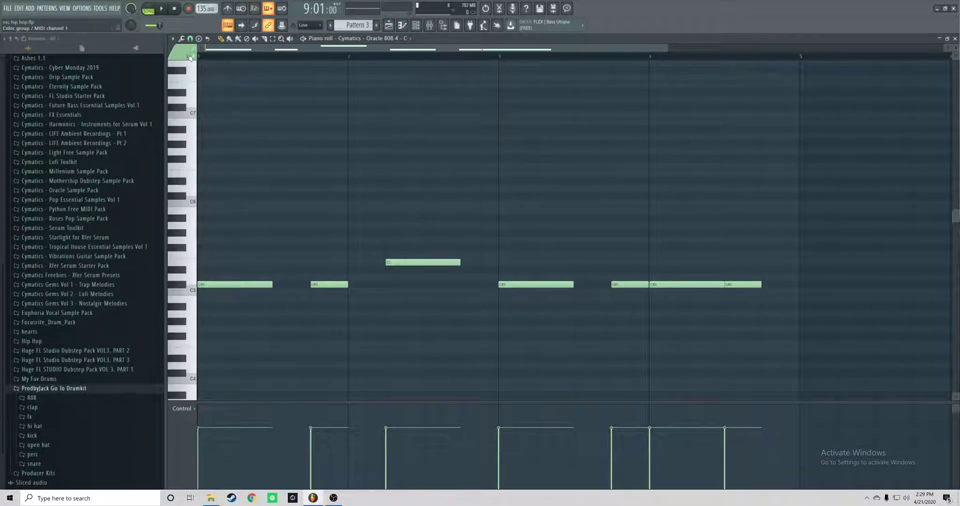
# - Add a slide note at E6 above the second half of bar 2's E5 note, shorten it and listen
pyautogui.click(431, 190)
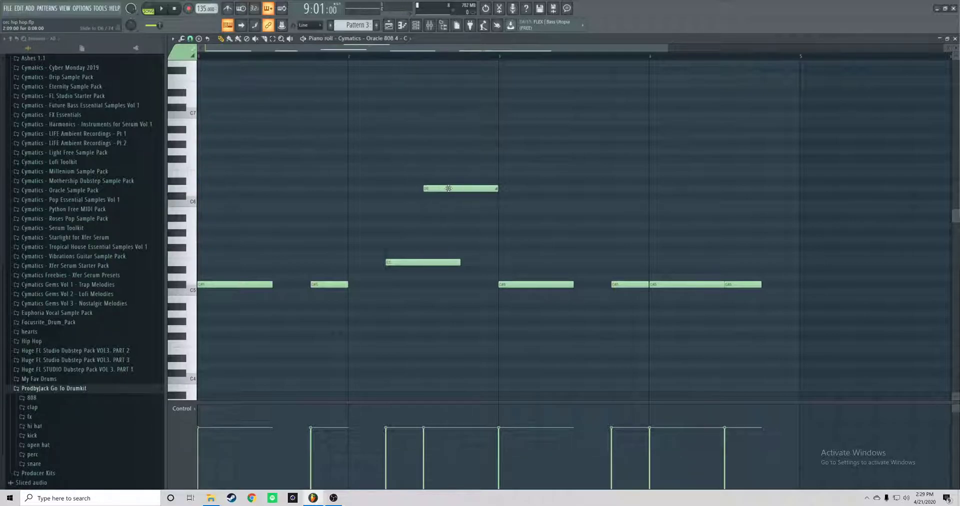
pyautogui.moveTo(449, 188); pyautogui.dragTo(476, 174)
pyautogui.press('space')
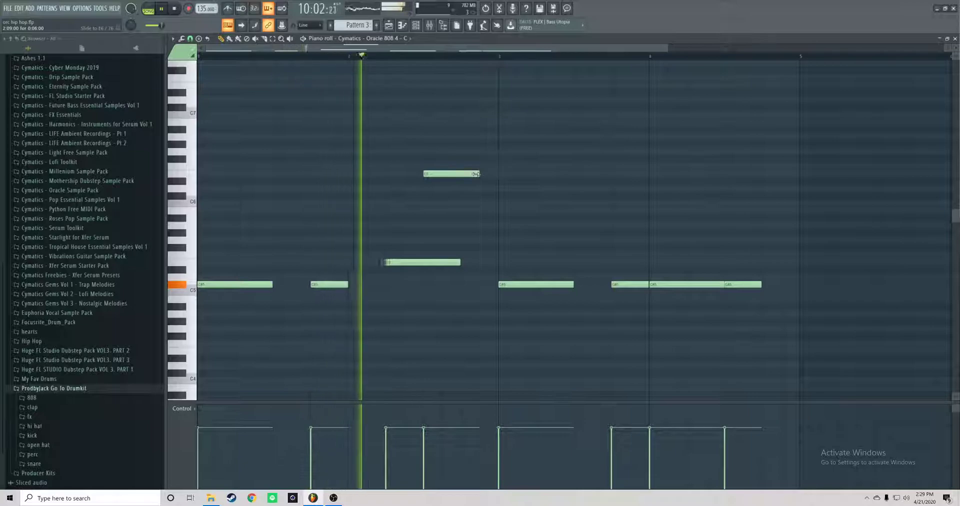
pyautogui.press('space')
# - Extend the E5 note to the end of bar 2, shorten the E6 slide note to four steps and listen
pyautogui.moveTo(462, 261); pyautogui.dragTo(495, 263)
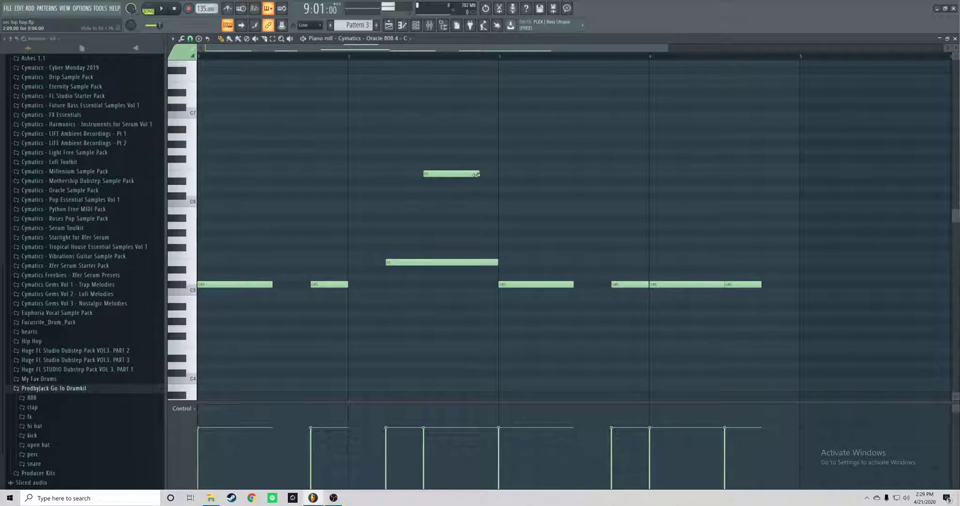
pyautogui.press('space')
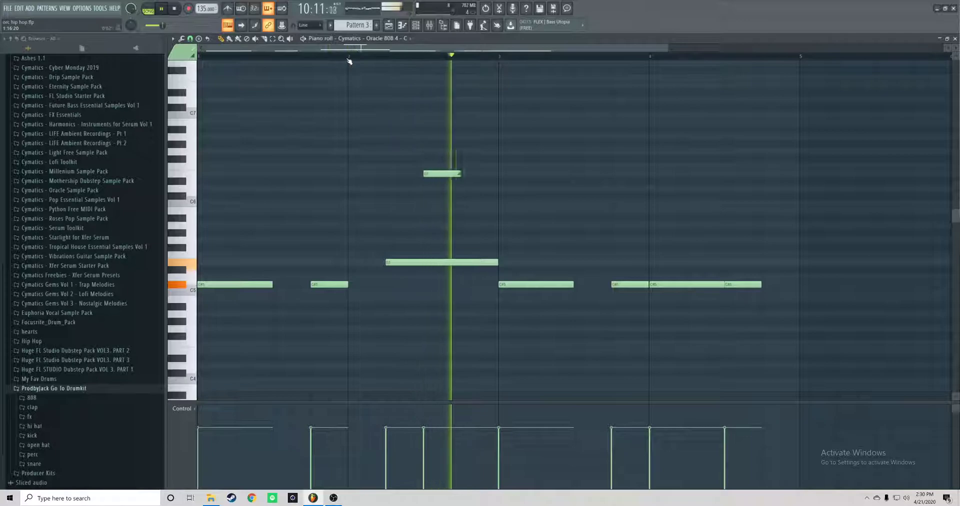
pyautogui.press('space')
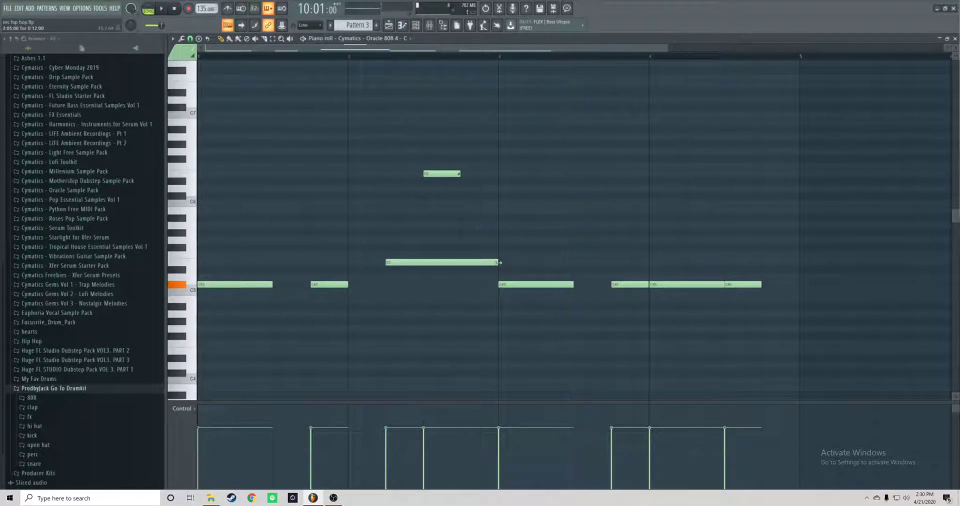
# - Shorten the long E5 note to eight steps, fill the rest of bar 2 with another E5 note and listen
pyautogui.moveTo(492, 262)
pyautogui.mouseDown()
pyautogui.moveTo(460, 262)
pyautogui.moveTo(486, 260)
pyautogui.moveTo(482, 251)
pyautogui.moveTo(488, 262)
pyautogui.mouseUp()
pyautogui.click(465, 248)
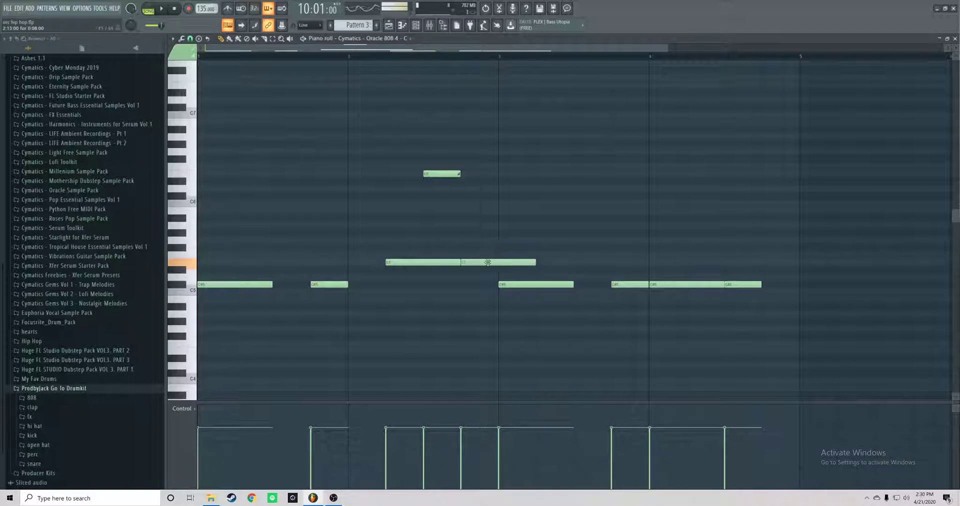
pyautogui.press('space')
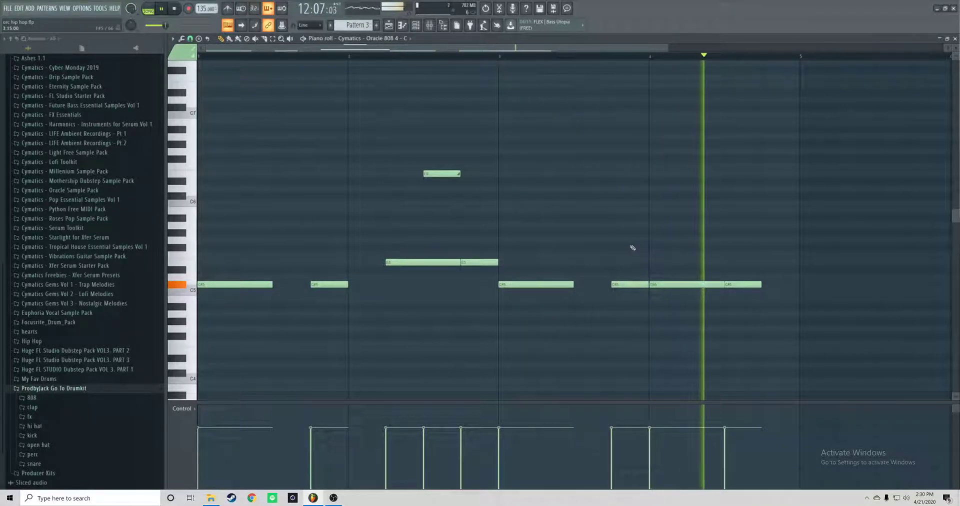
pyautogui.press('space')
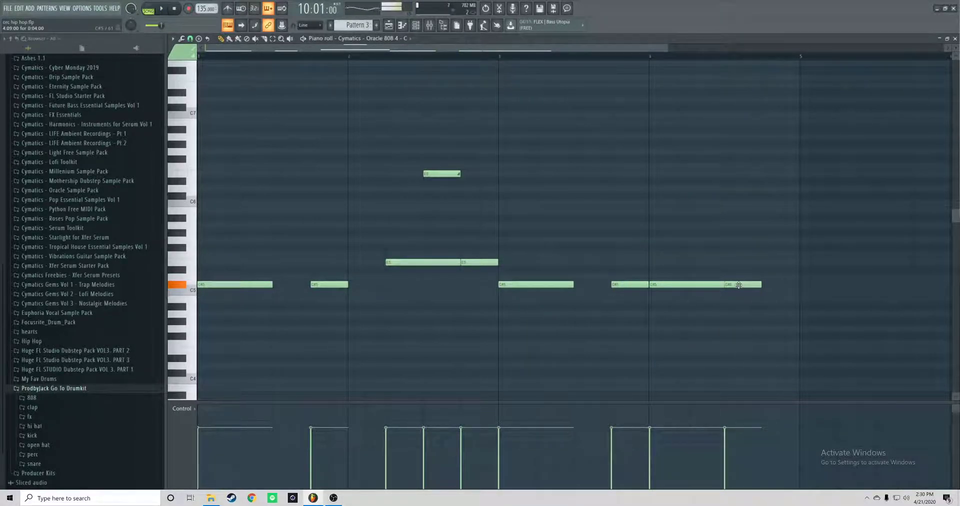
# - Raise the last 808 note in bar 4 to E5, add a D#5 note right after it and listen to the phrase
pyautogui.press('space')
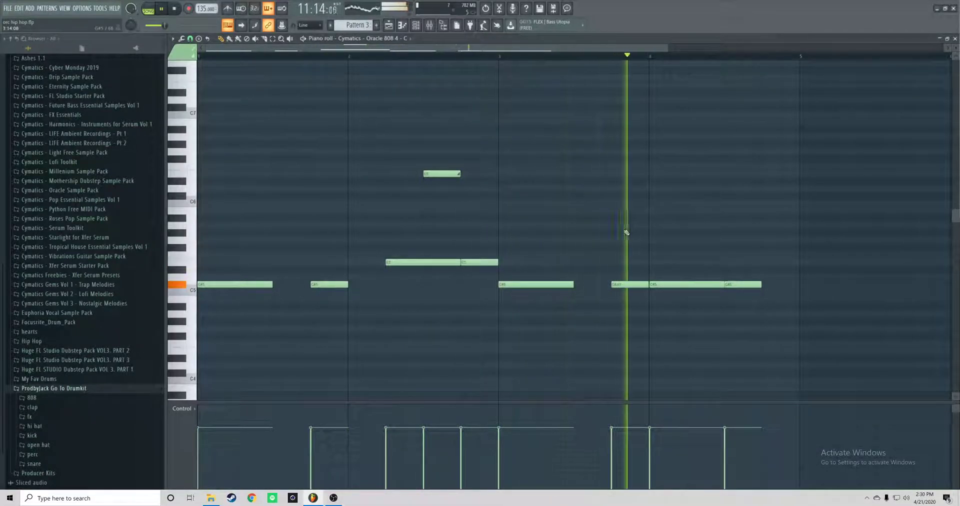
pyautogui.press('space')
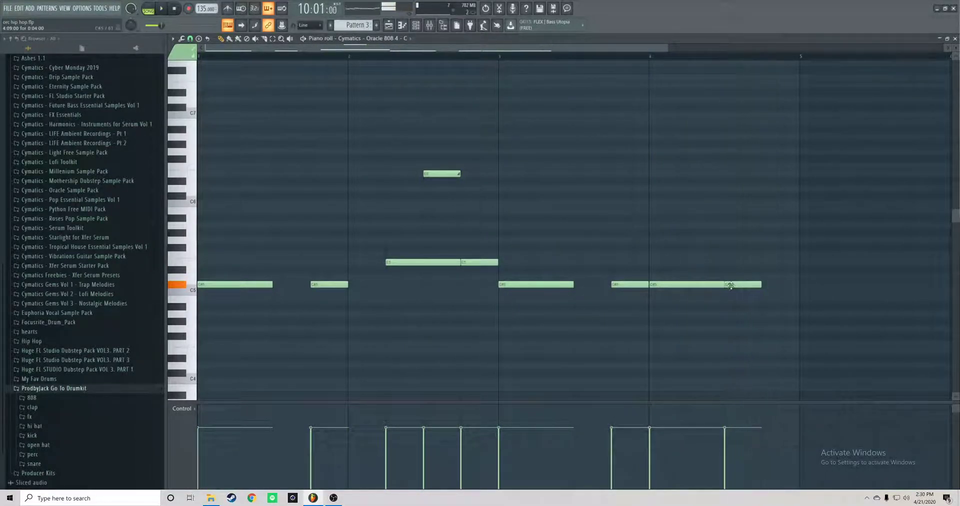
pyautogui.moveTo(730, 286); pyautogui.dragTo(728, 264)
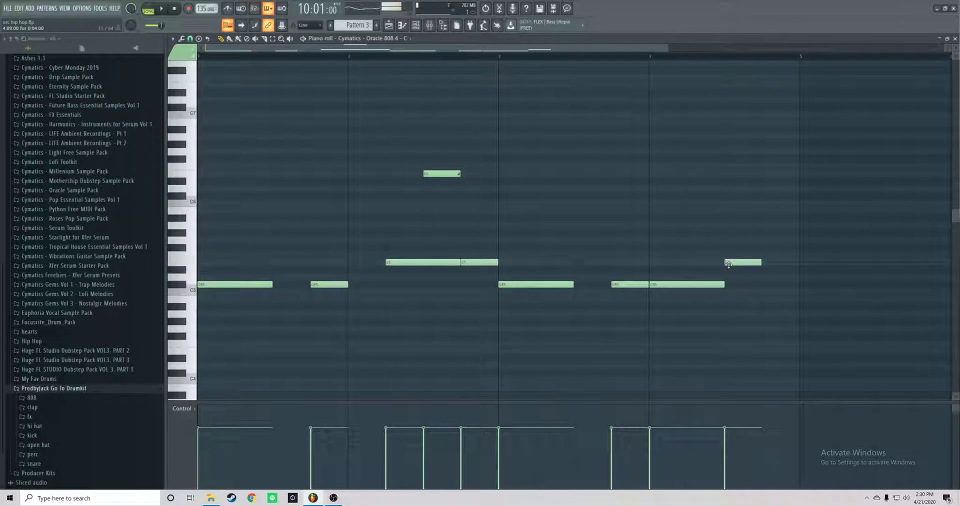
pyautogui.click(762, 273)
pyautogui.press('space')
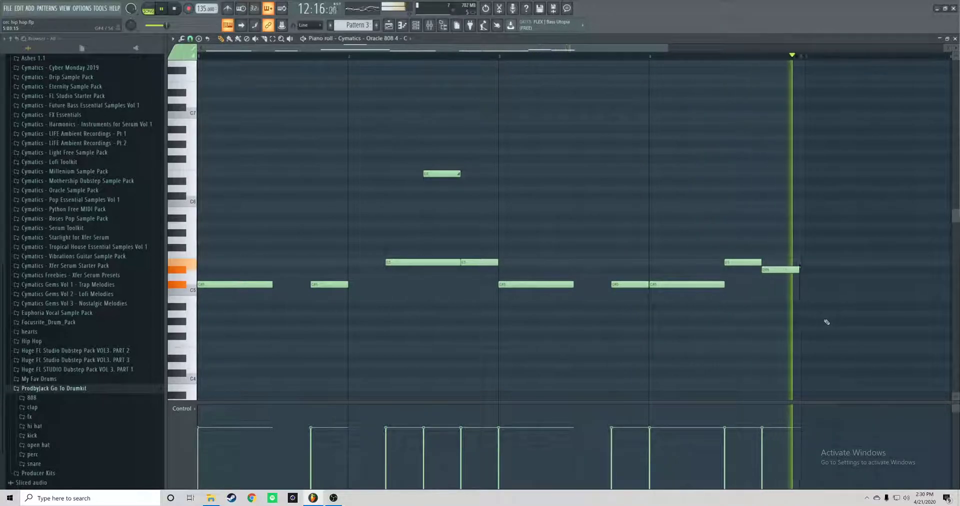
pyautogui.press('space')
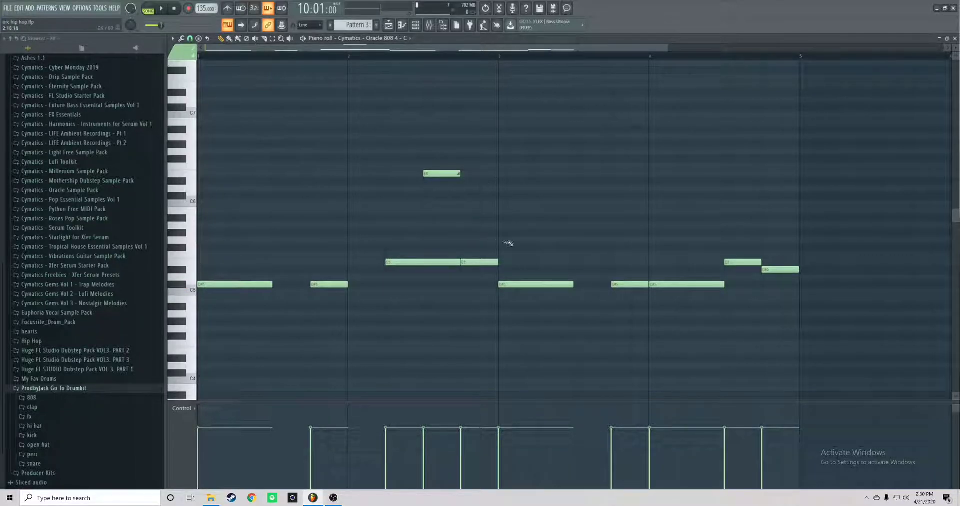
# - Return to the playlist arrangement and listen to the revised bassline from bar 9
pyautogui.click(388, 28)
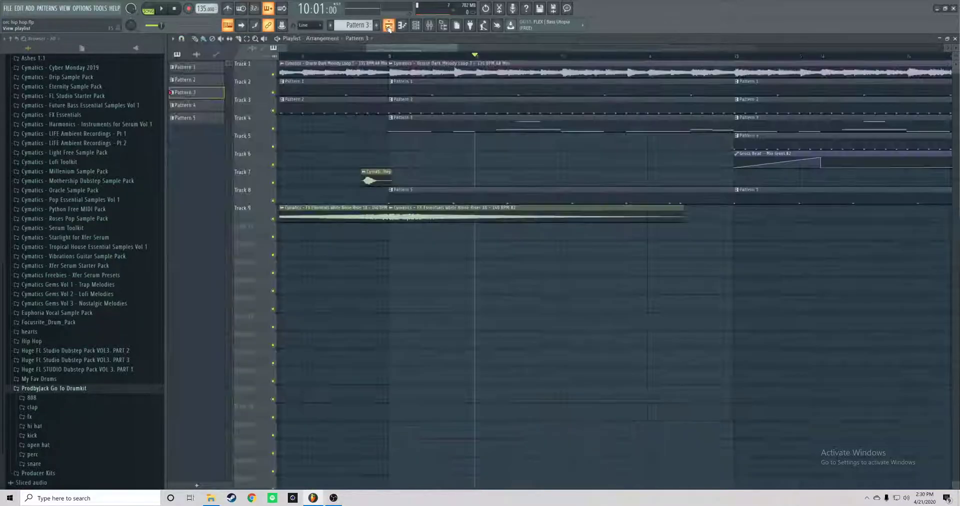
pyautogui.click(390, 57)
pyautogui.press('space')
pyautogui.moveTo(465, 48); pyautogui.dragTo(810, 50)
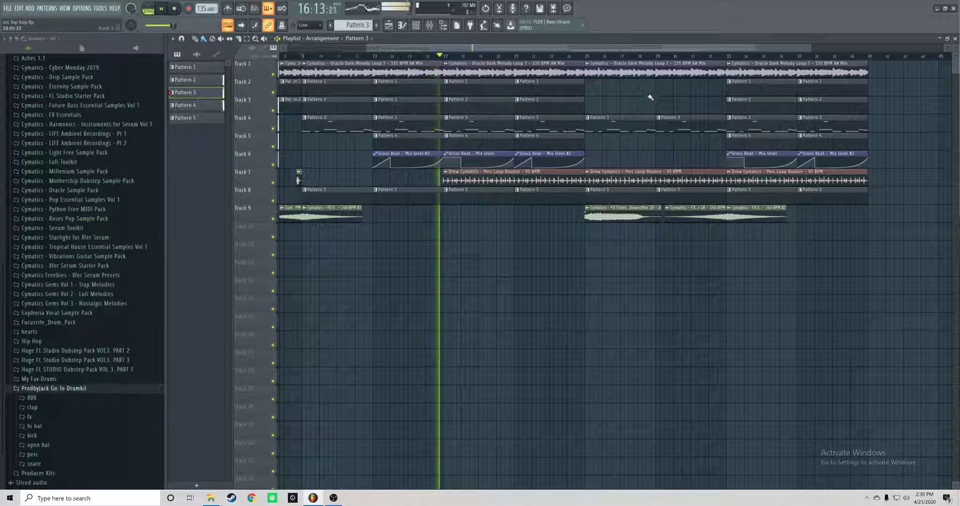
pyautogui.press('space')
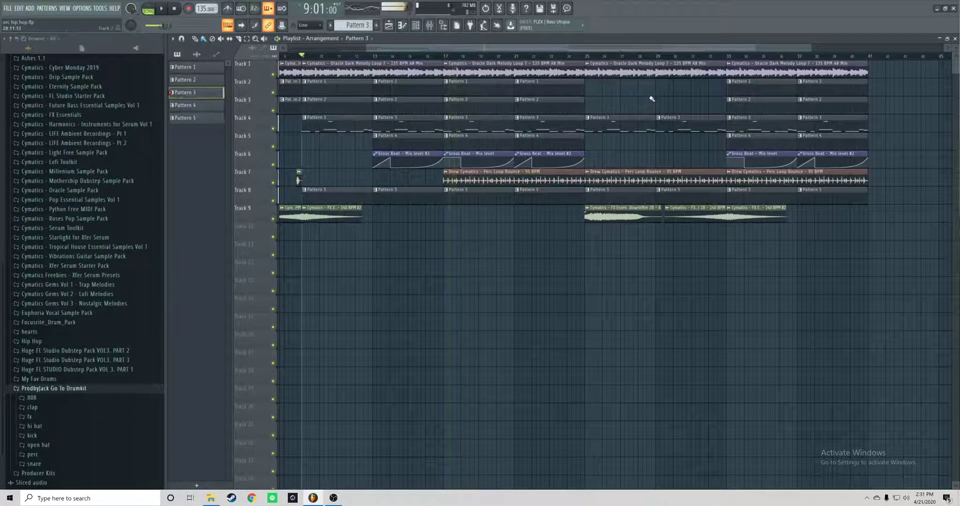
# - Make the Oracle Dark Melody Loop 7 clip at bar 25 unique and route it to mixer insert 12
pyautogui.scroll(6, 655, 99)
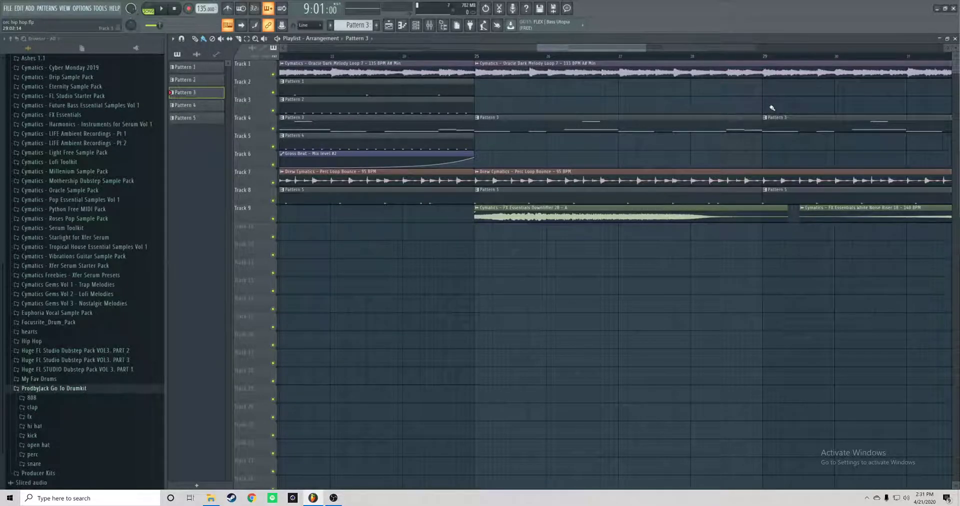
pyautogui.scroll(-5, 772, 107)
pyautogui.moveTo(568, 48); pyautogui.dragTo(615, 52)
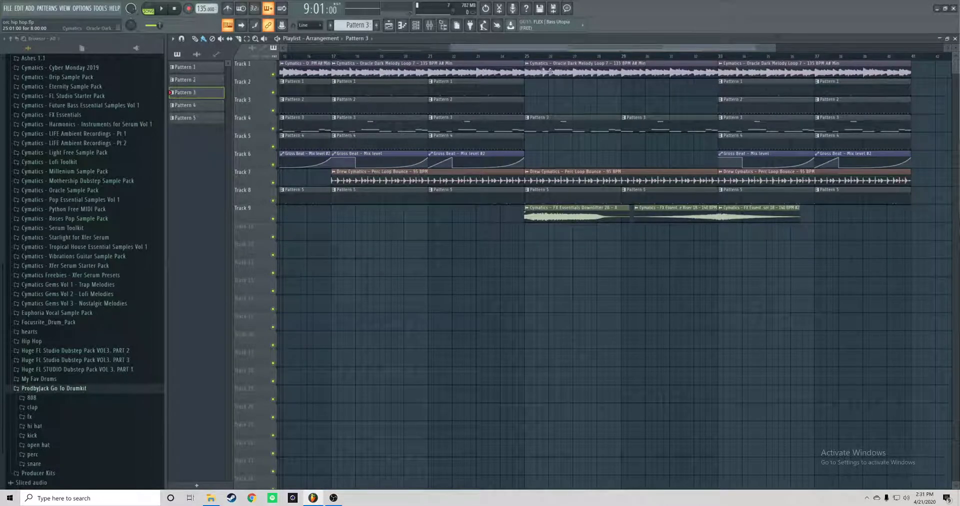
pyautogui.click(530, 65)
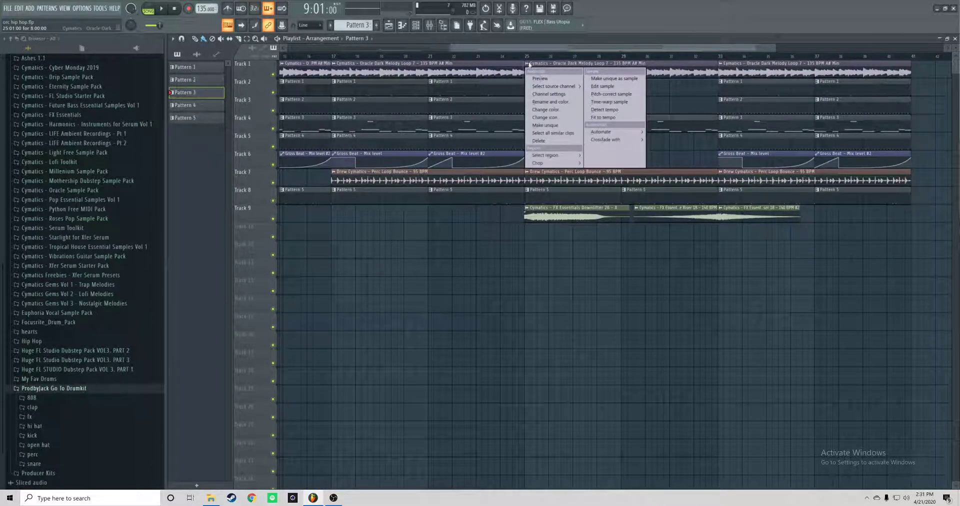
pyautogui.click(546, 127)
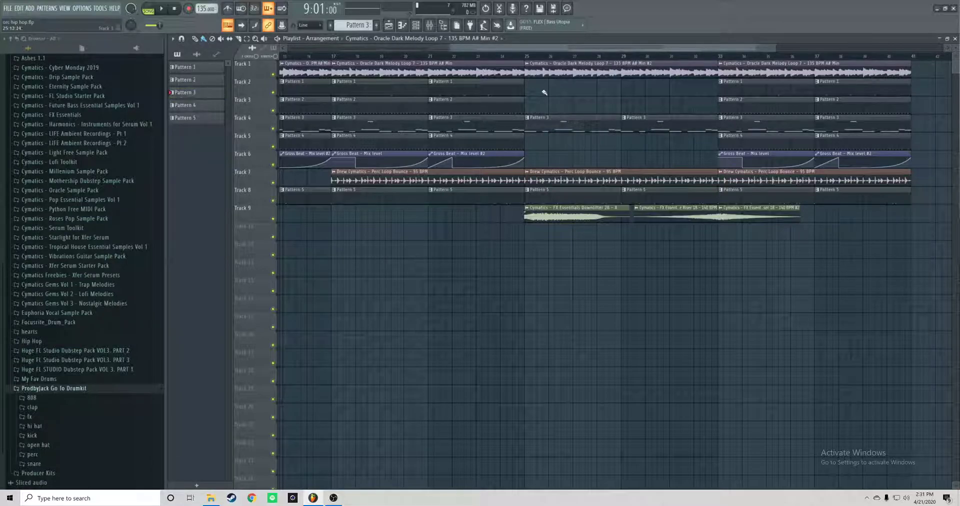
pyautogui.doubleClick(559, 65)
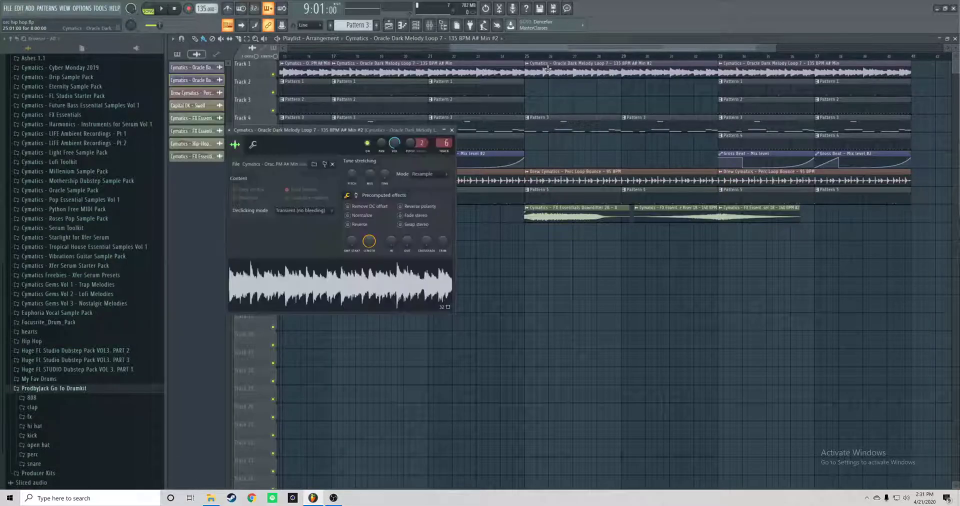
pyautogui.click(444, 155)
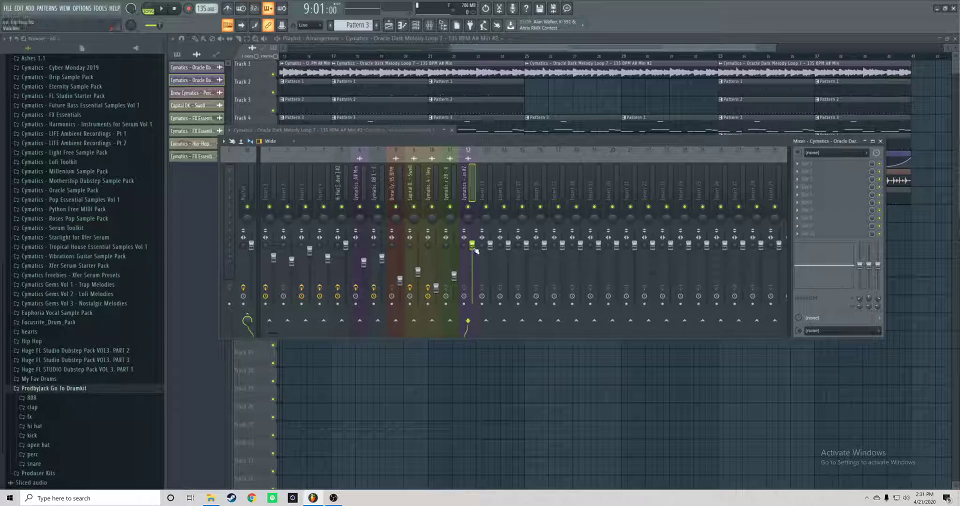
# - Play the transition from bar 24 and lower the volume of the unique melody's mixer insert
pyautogui.click(502, 56)
pyautogui.press('space')
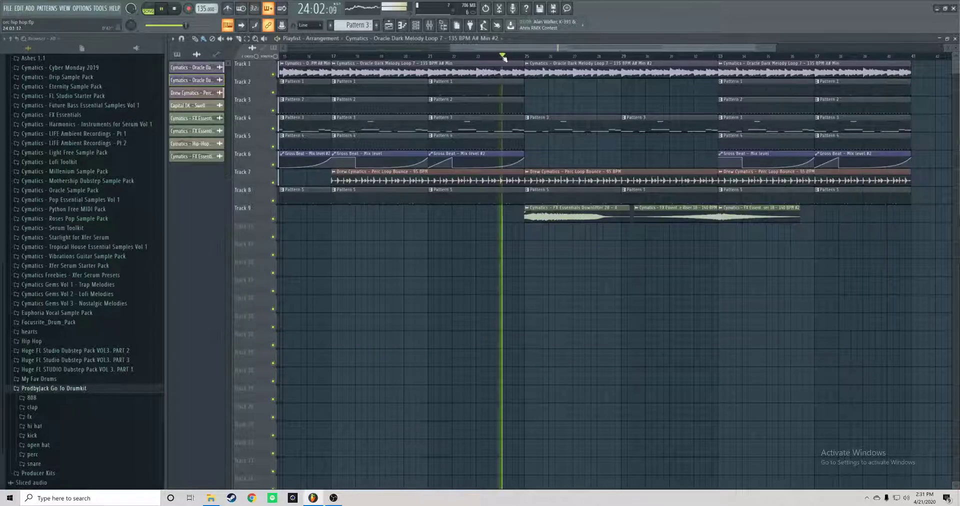
pyautogui.click(431, 25)
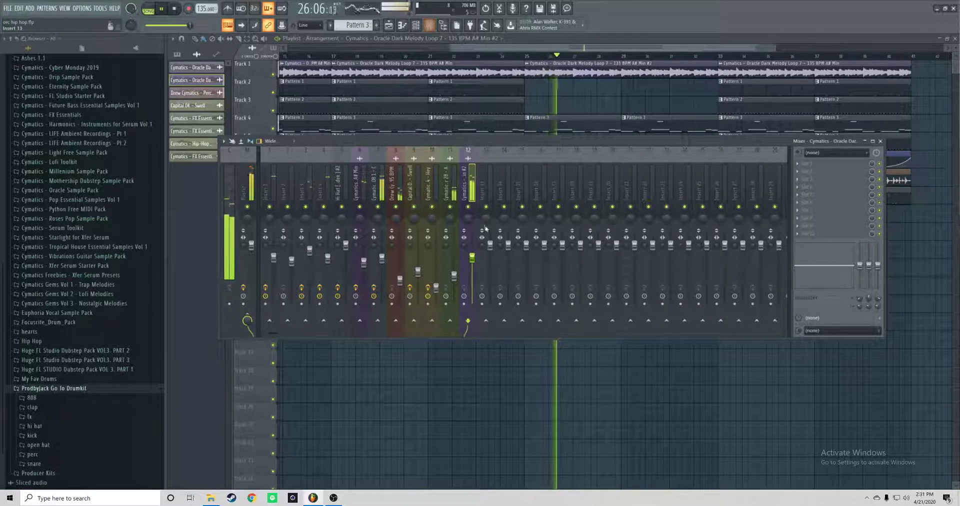
pyautogui.press('space')
# - Load HalfTime-64bit into the first effect slot of the unique melody's insert, test playback and close the plugin window
pyautogui.click(820, 165)
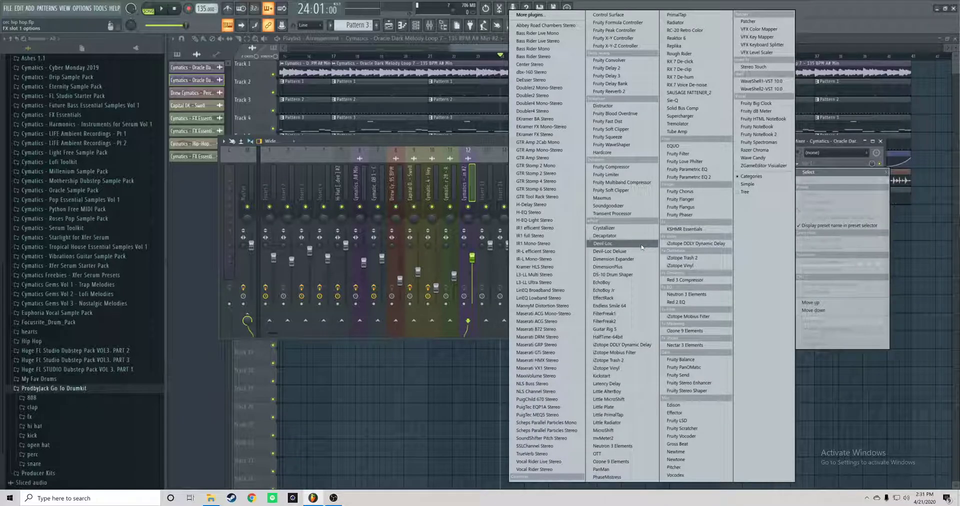
pyautogui.click(602, 336)
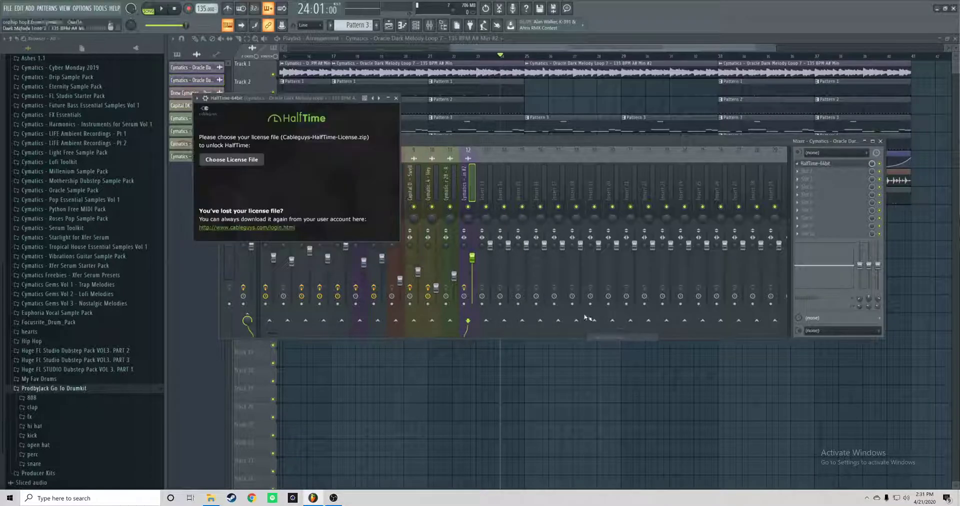
pyautogui.press('space')
pyautogui.press('space')
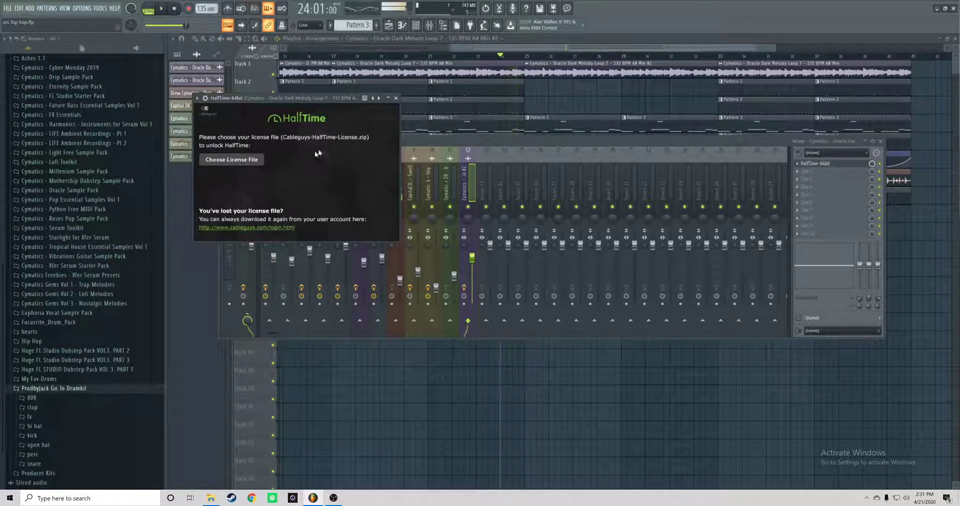
pyautogui.click(396, 98)
pyautogui.click(809, 166)
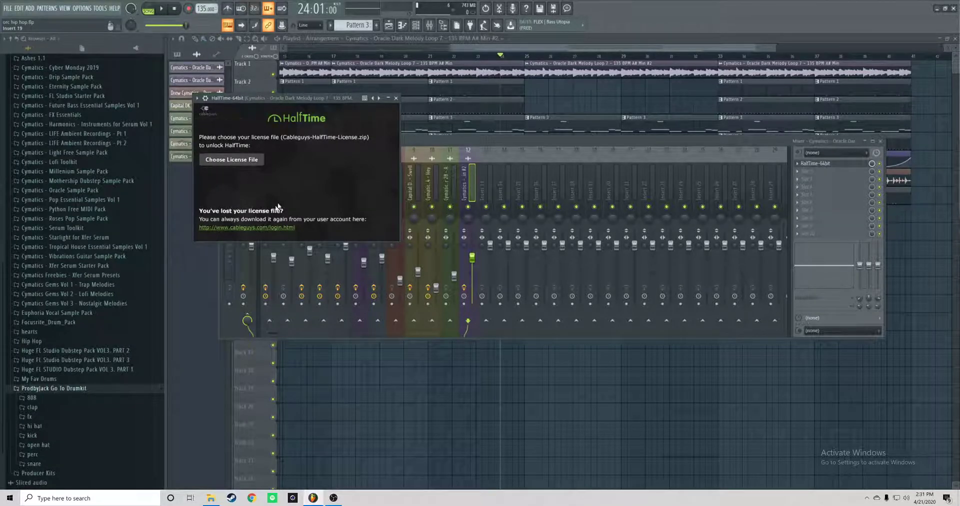
pyautogui.click(396, 99)
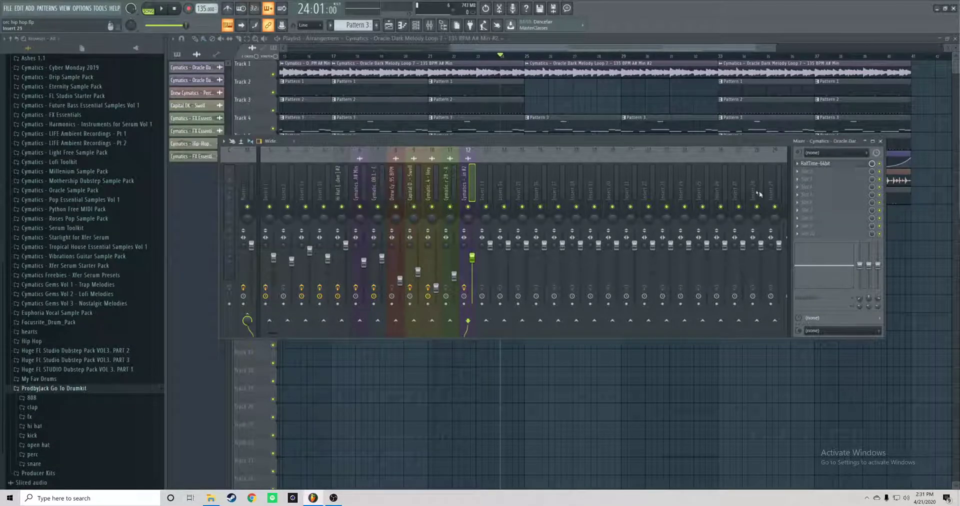
# - Replace HalfTime in the first effect slot of insert 12 with Gross Beat and load its Momentary preset
pyautogui.rightClick(800, 168)
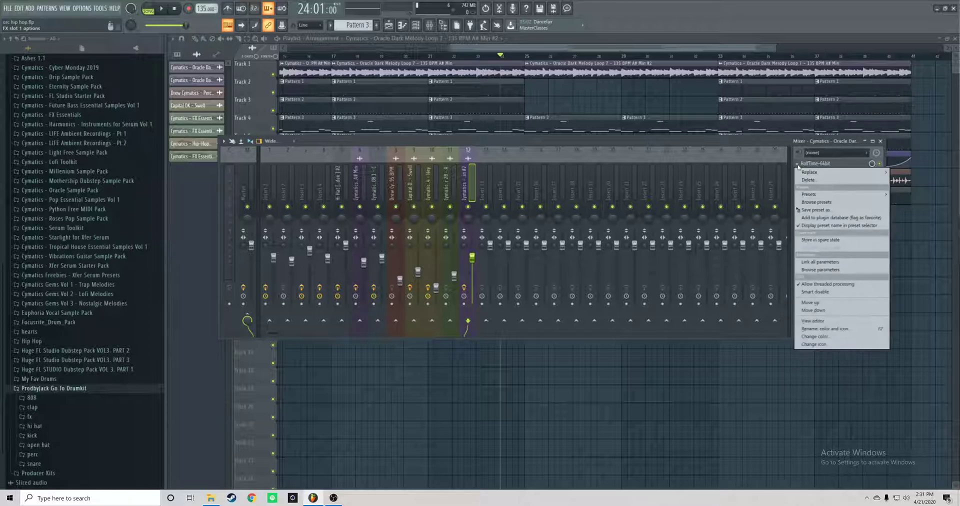
pyautogui.moveTo(814, 176)
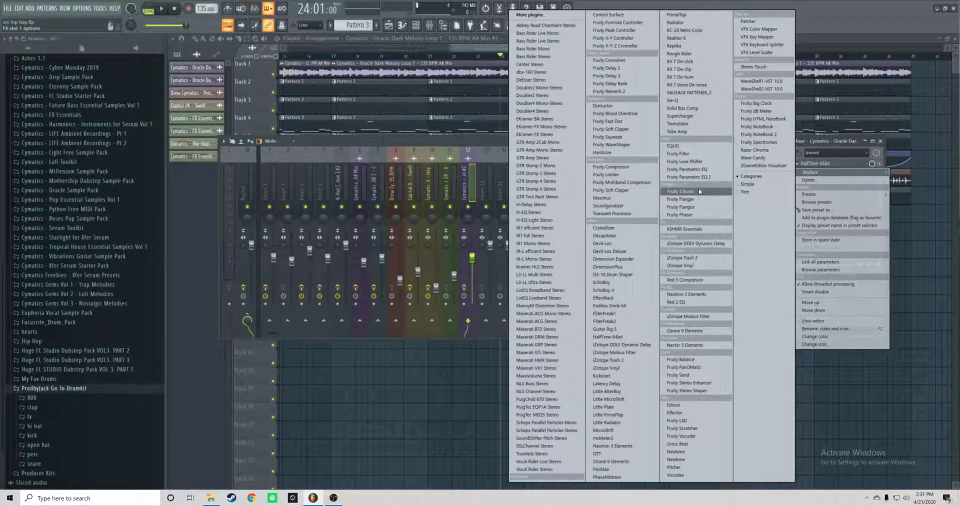
pyautogui.click(684, 444)
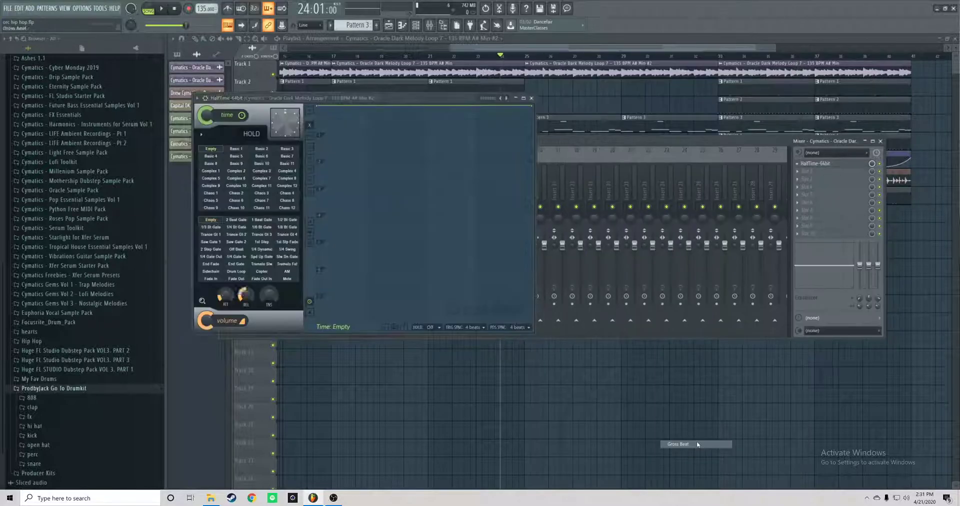
pyautogui.click(507, 98)
pyautogui.click(508, 98)
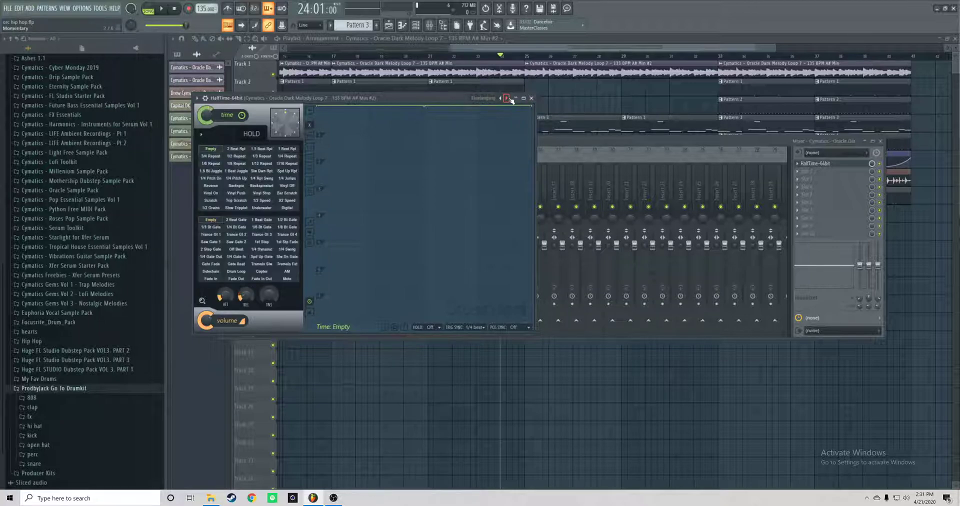
# - Audition the 1/12 Repeat time effect from bar 24, then select the Slw Dwn Rpt time effect
pyautogui.click(261, 163)
pyautogui.press('space')
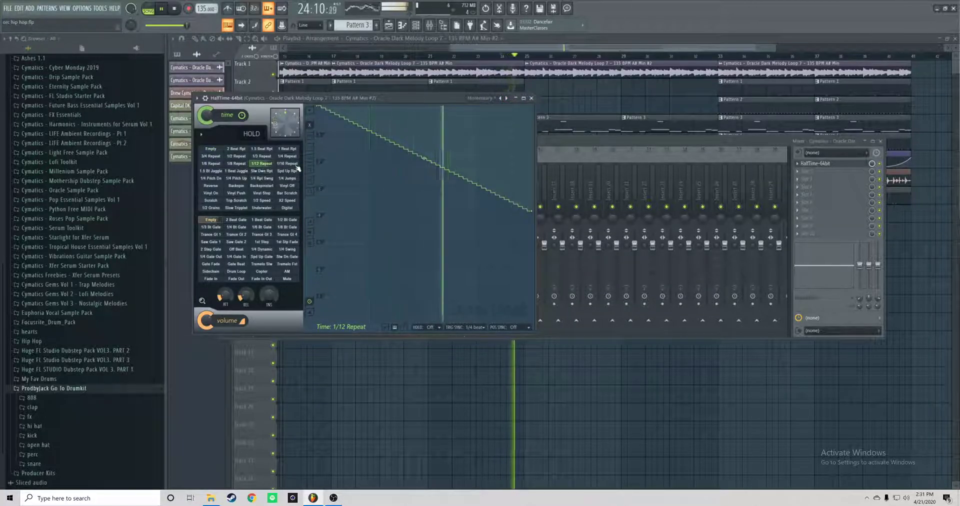
pyautogui.press('space')
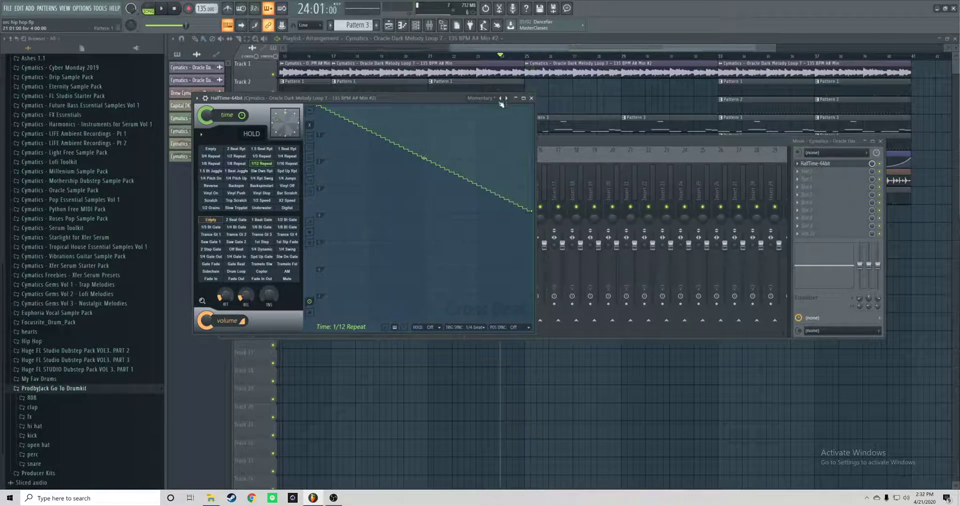
pyautogui.click(263, 171)
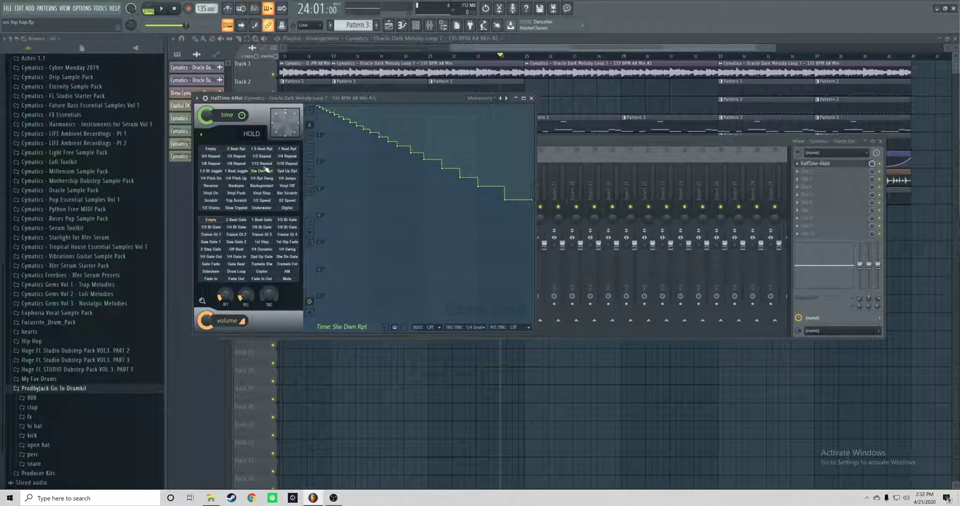
# - Browse the Gross Beat presets, including Patterns, Repeater, Turntablist and Flanging, and return to Momentary
pyautogui.click(507, 99)
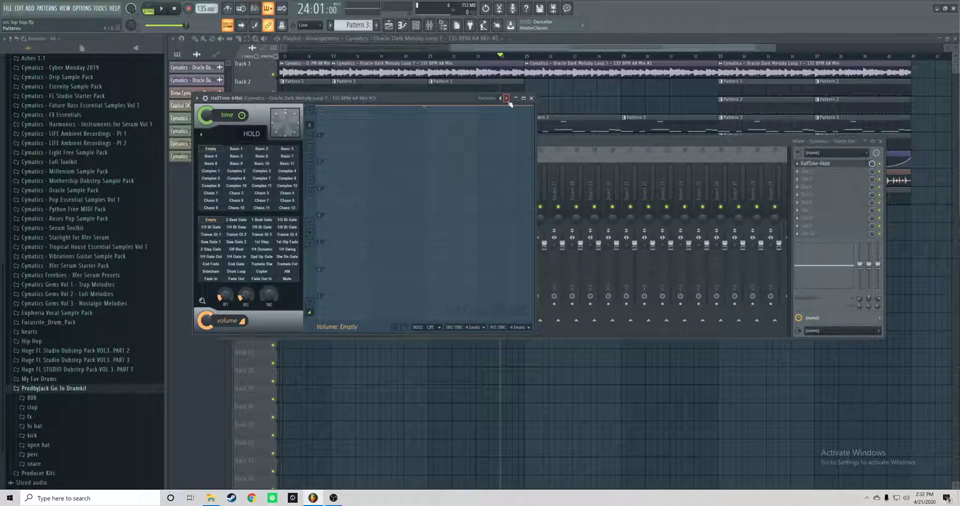
pyautogui.click(507, 99)
pyautogui.click(506, 98)
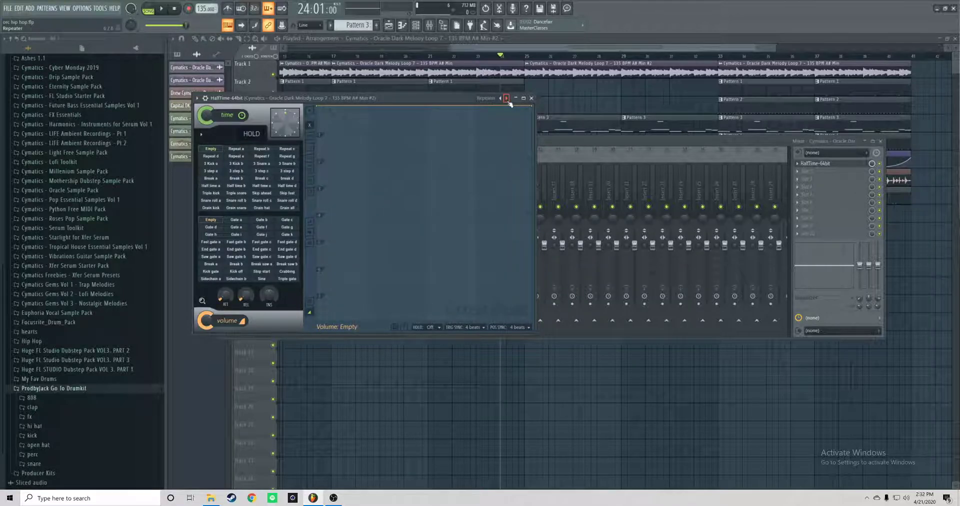
pyautogui.click(506, 99)
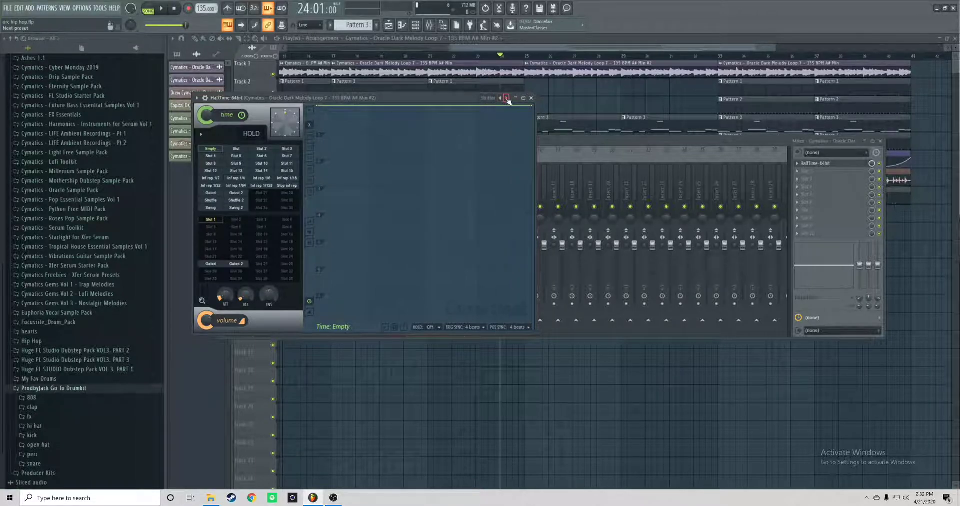
pyautogui.click(507, 98)
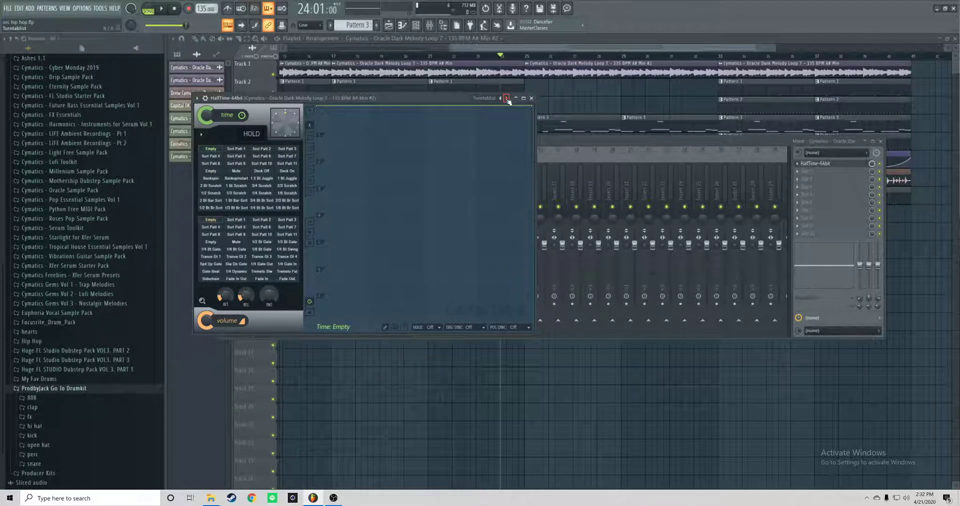
pyautogui.click(506, 99)
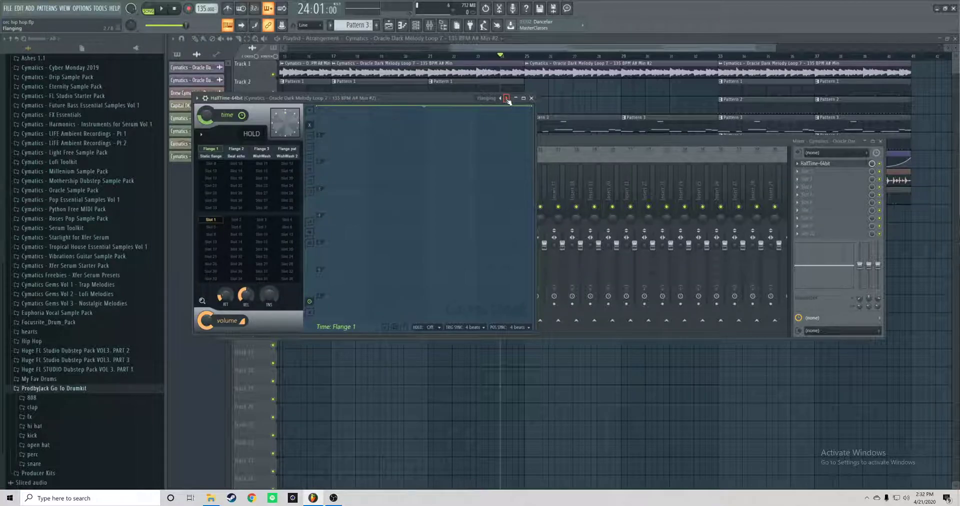
pyautogui.click(507, 99)
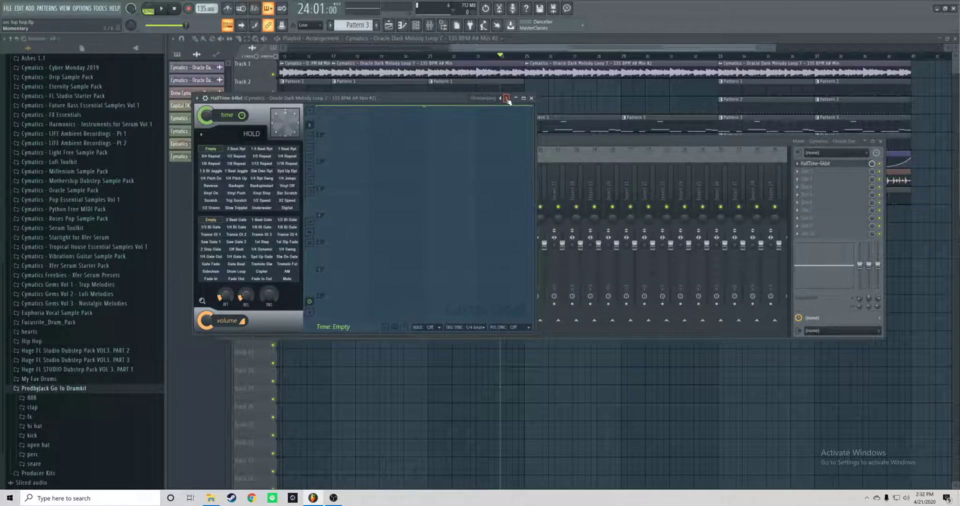
# - Try the Slw Dwn Rpt, Backspin, 1.5 Beat Rpt and 2 Beat Rpt time effects and play the transition
pyautogui.click(261, 171)
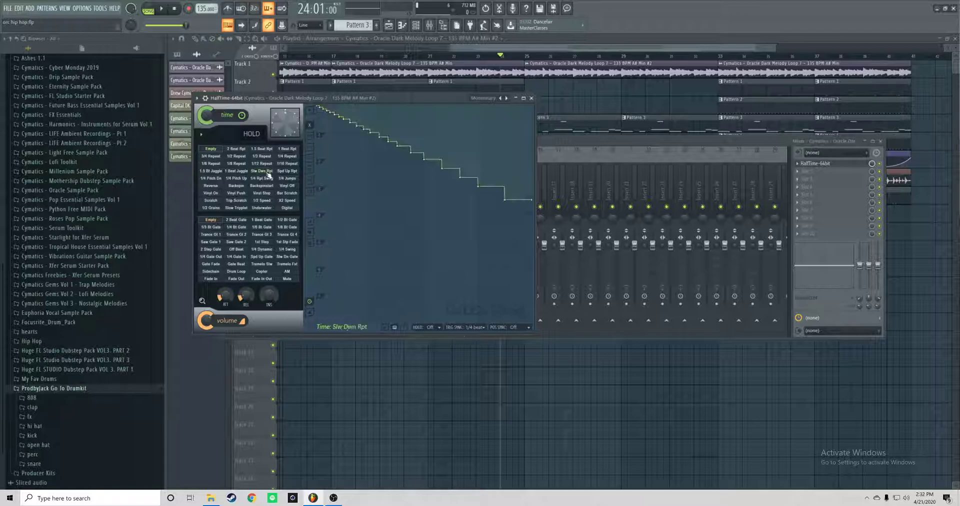
pyautogui.click(247, 187)
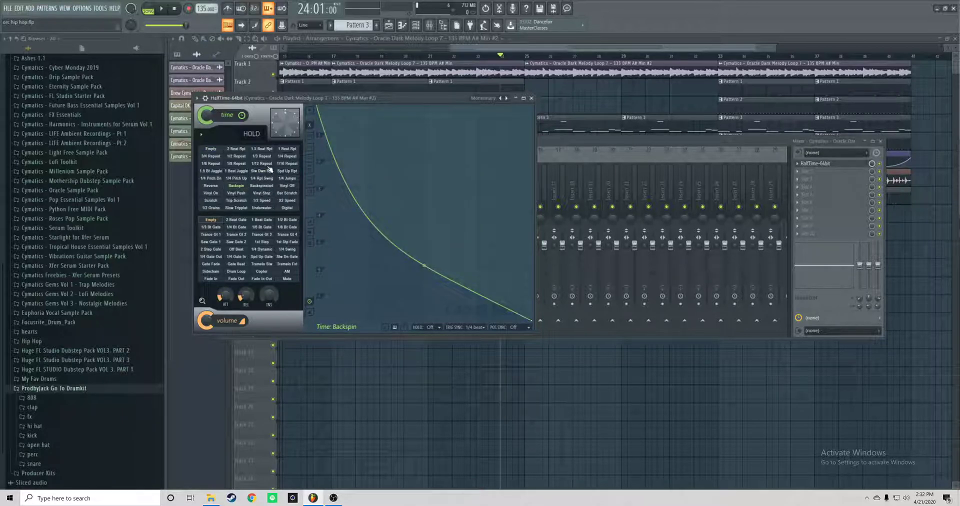
pyautogui.click(261, 149)
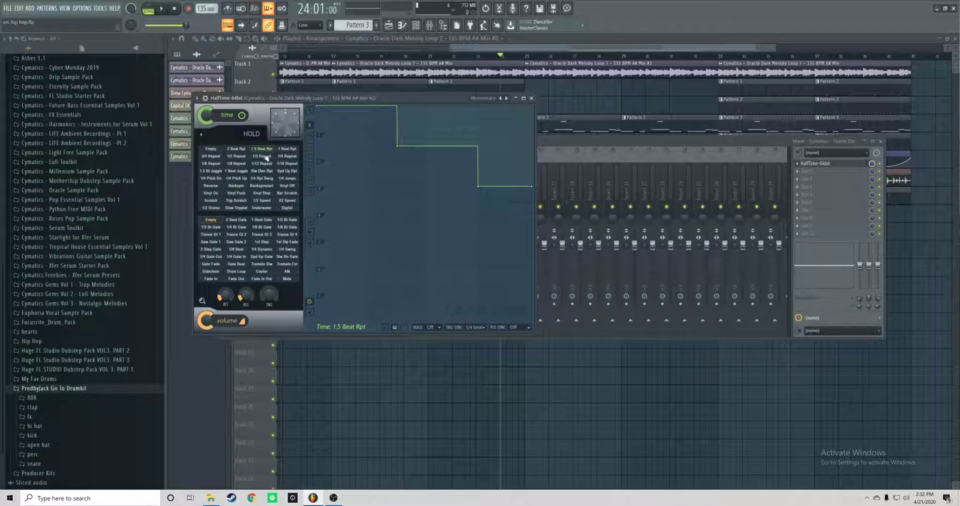
pyautogui.click(240, 150)
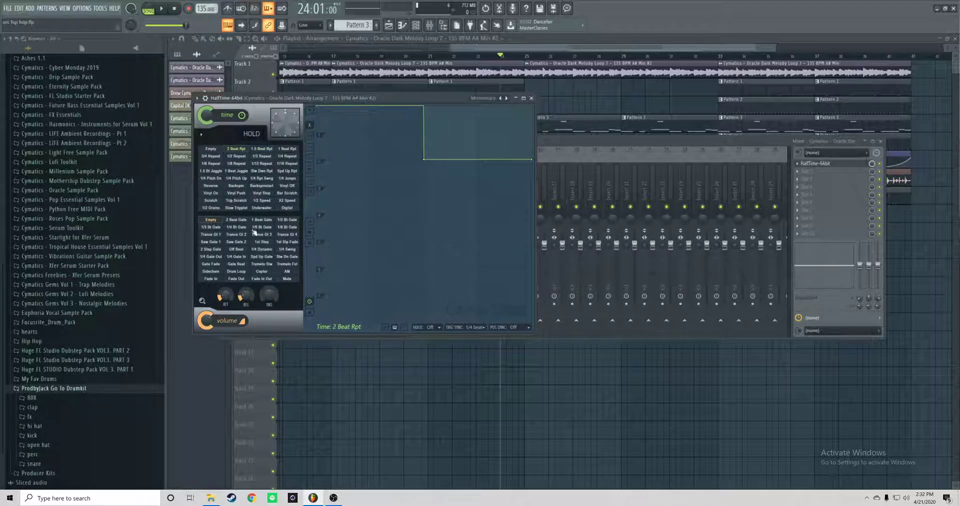
pyautogui.press('space')
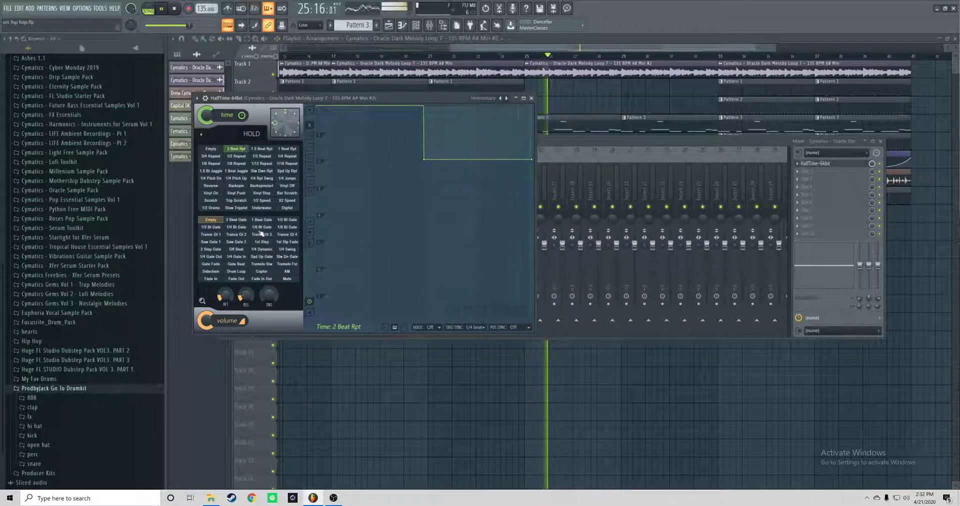
# - Try the 1/2 Speed, X2 Speed and Trip Scratch time effects on the melody
pyautogui.click(262, 201)
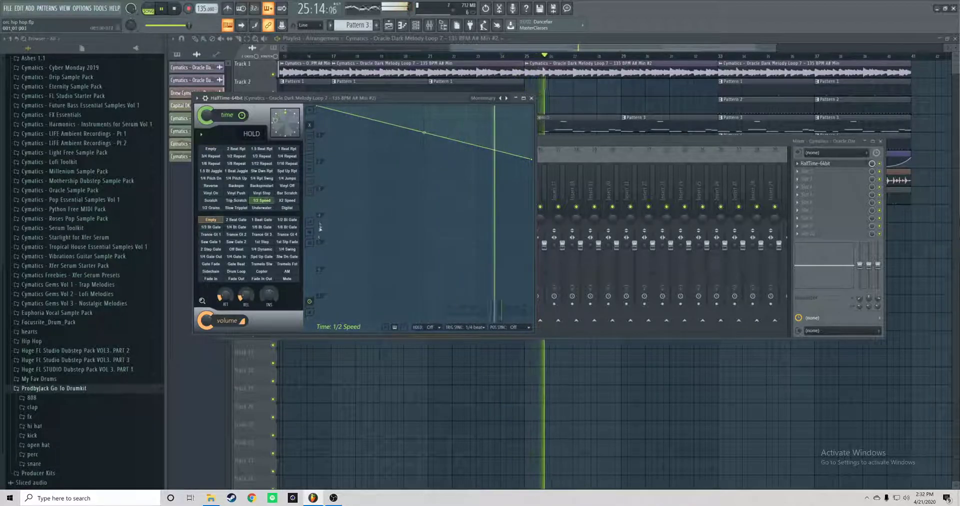
pyautogui.click(289, 201)
pyautogui.click(237, 200)
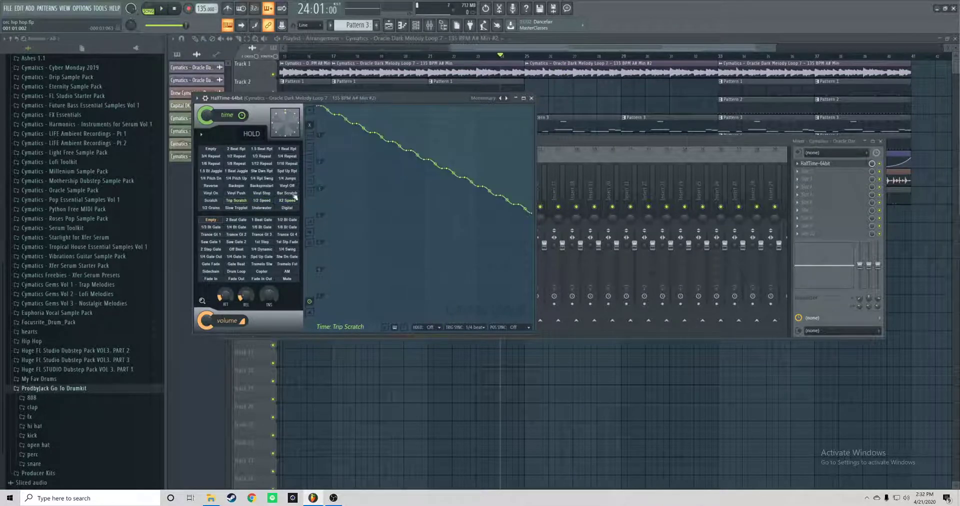
# - Try further Momentary time effects, including 1/4 Rpt Swng and 1/12 Repeat, and play the melody with 1.5 Beat Rpt
pyautogui.click(256, 187)
pyautogui.click(263, 179)
pyautogui.click(262, 163)
pyautogui.click(265, 149)
pyautogui.press('space')
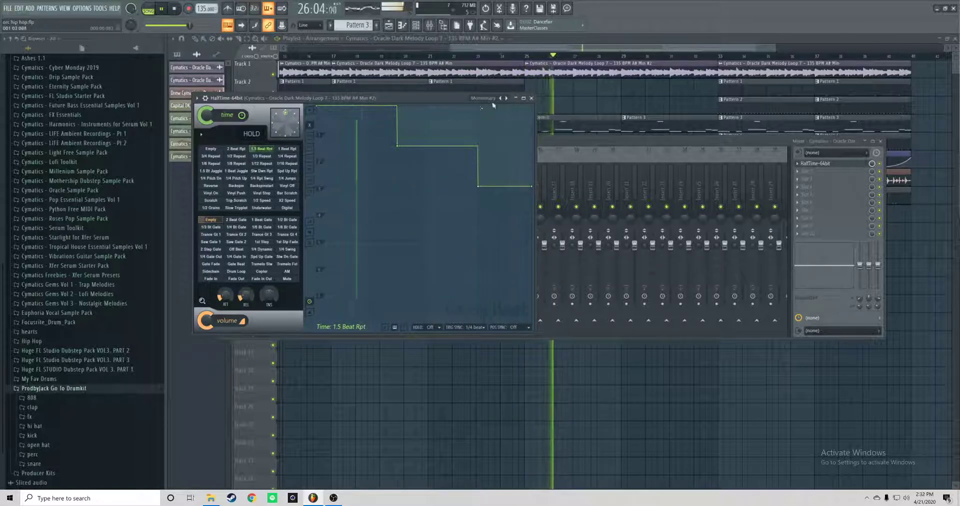
pyautogui.press('space')
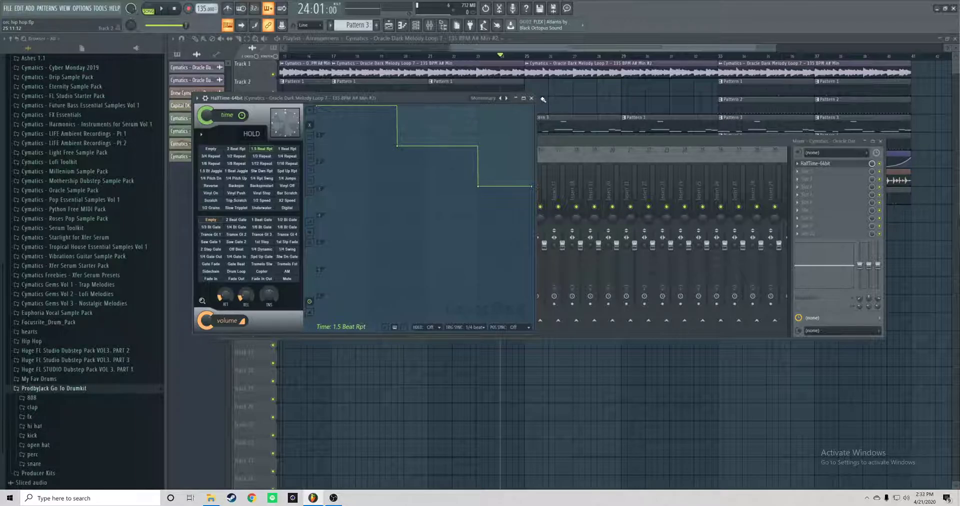
# - Close the effect window and delete the plugin from the first slot of the unique melody's insert
pyautogui.click(532, 98)
pyautogui.rightClick(820, 163)
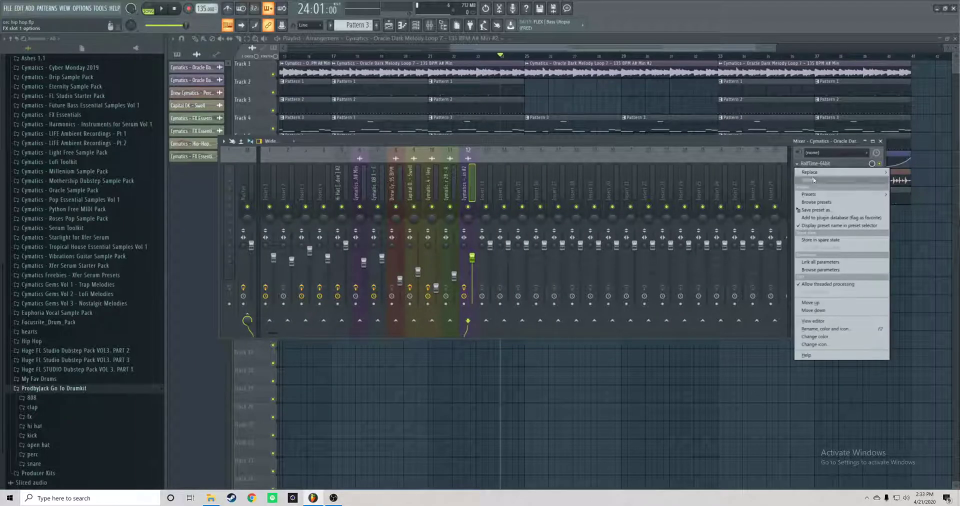
pyautogui.click(821, 181)
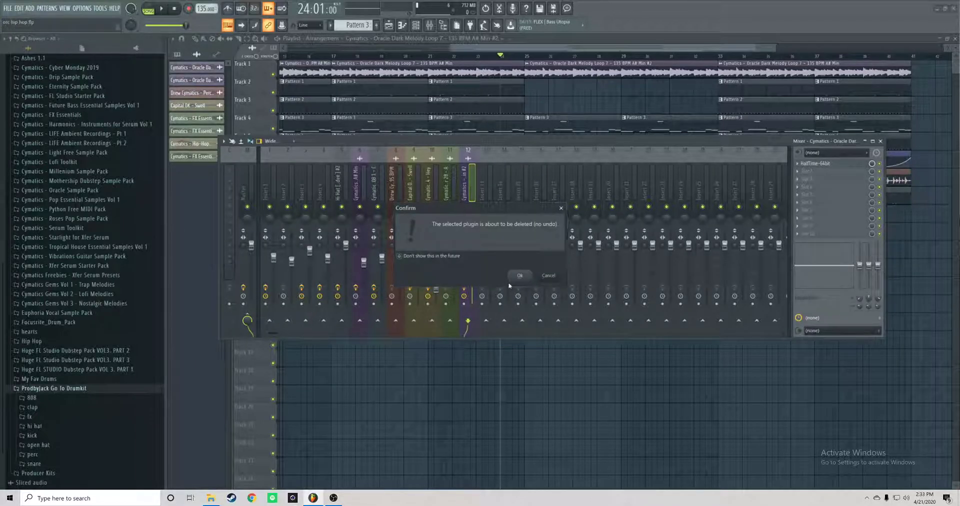
pyautogui.click(520, 275)
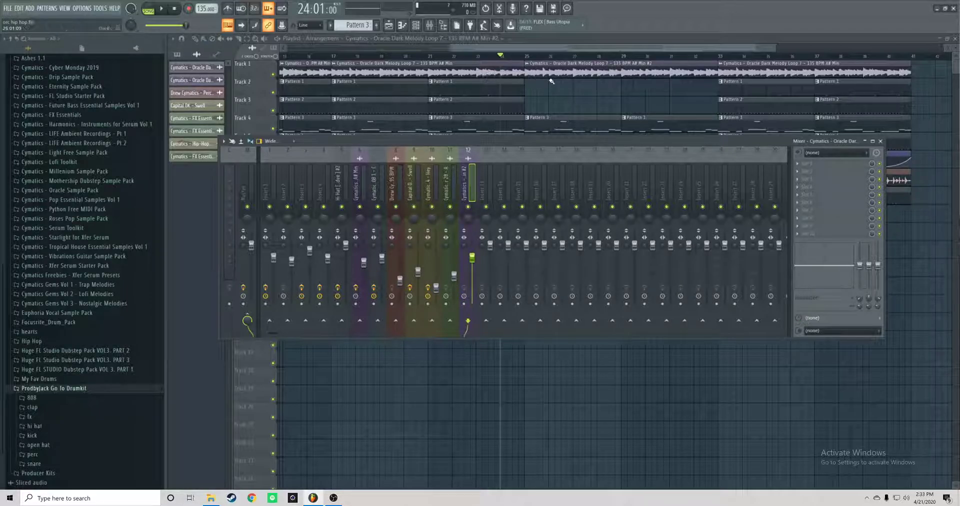
# - Set the playlist position to the start of bar 25 and the main snap to Beat
pyautogui.scroll(4, 533, 92)
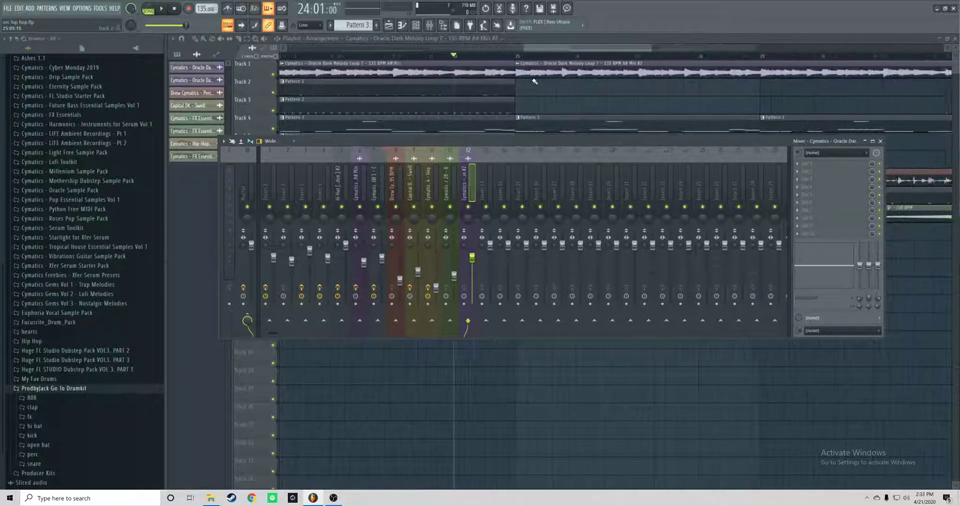
pyautogui.click(541, 56)
pyautogui.scroll(2, 632, 98)
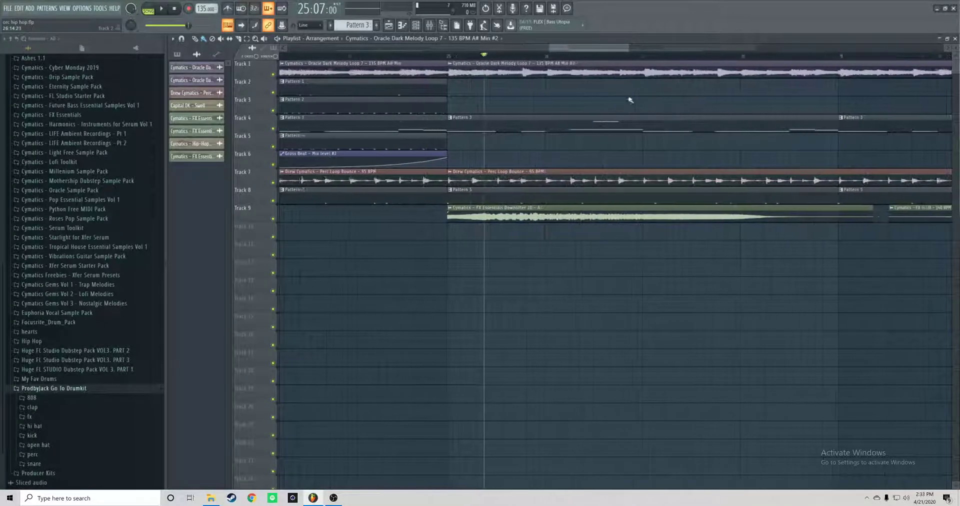
pyautogui.click(447, 57)
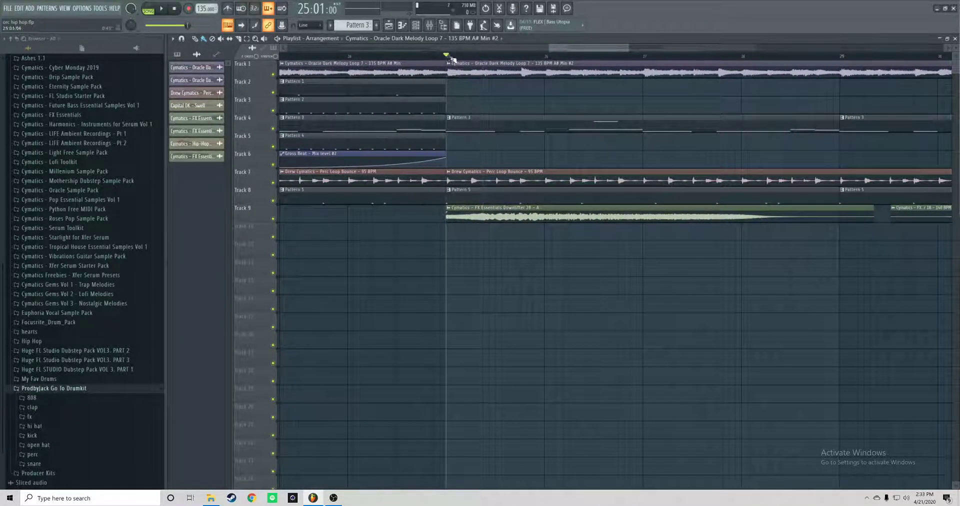
pyautogui.click(315, 25)
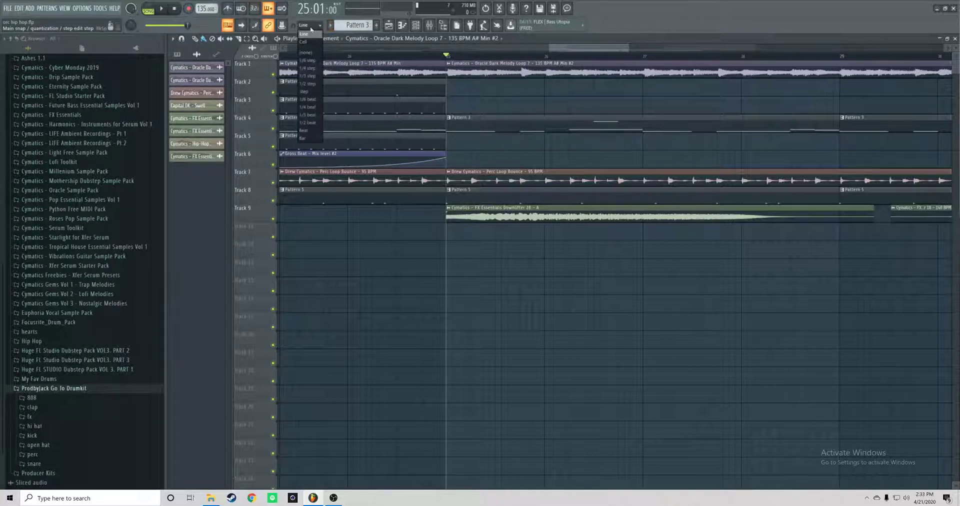
pyautogui.click(319, 131)
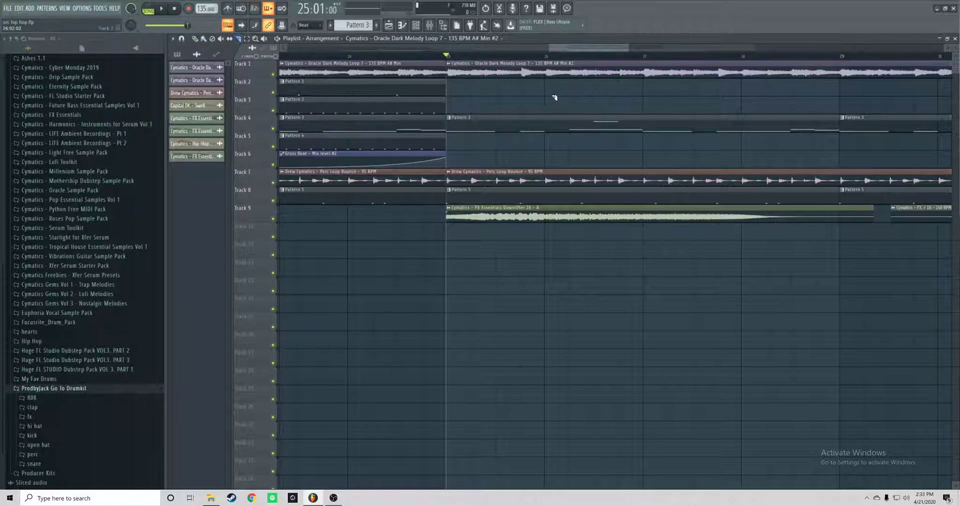
# - Slice the unique melody clip on Track 1 at every beat through bars 25 and 26
pyautogui.moveTo(555, 63); pyautogui.dragTo(542, 69)
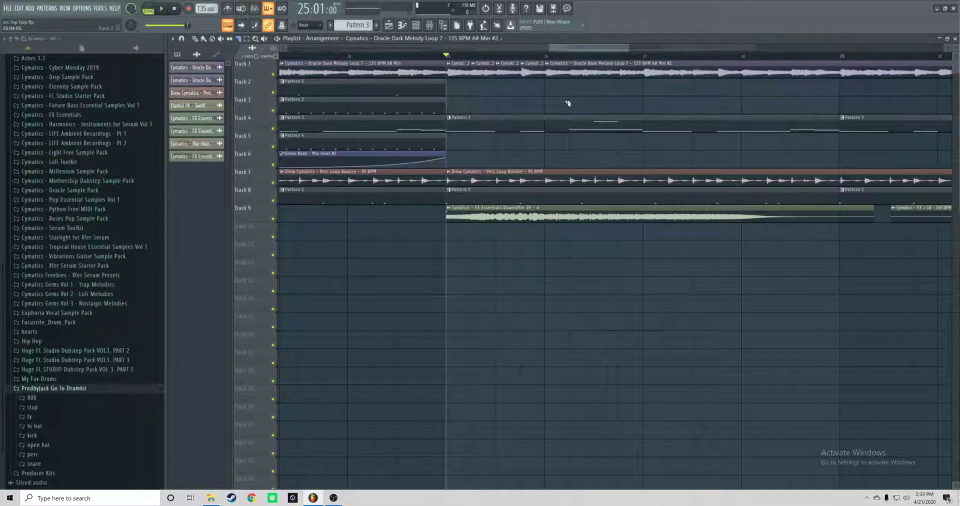
pyautogui.moveTo(572, 58); pyautogui.dragTo(574, 59)
pyautogui.moveTo(596, 98); pyautogui.dragTo(649, 59)
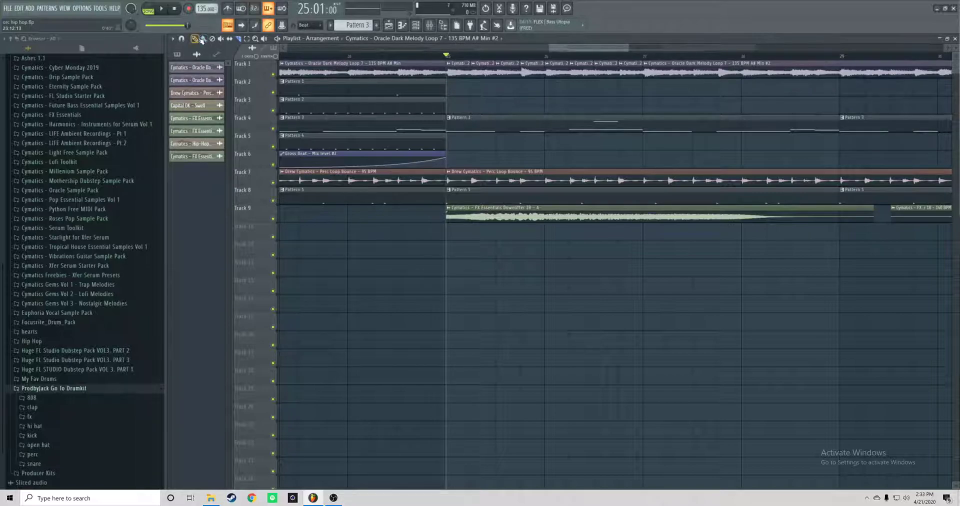
# - Replace the second beat slice of bar 25 with a duplicate of the first slice and play from bar 25
pyautogui.scroll(2, 729, 111)
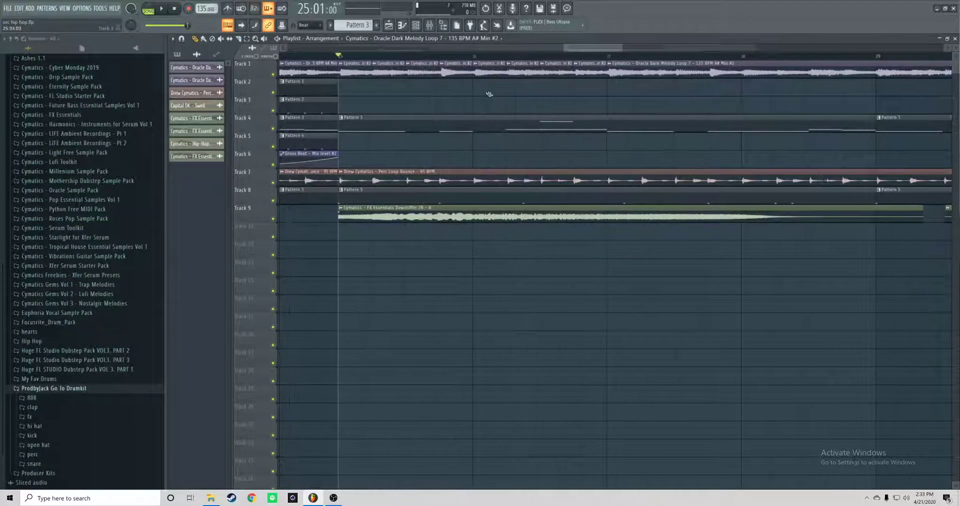
pyautogui.rightClick(384, 70)
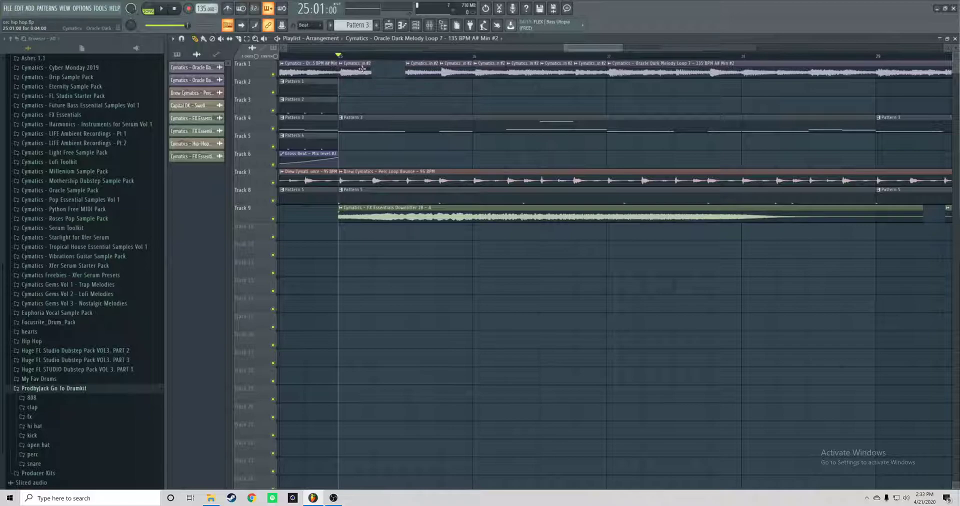
pyautogui.click(362, 70)
pyautogui.hotkey('ctrl', 'b')
pyautogui.press('space')
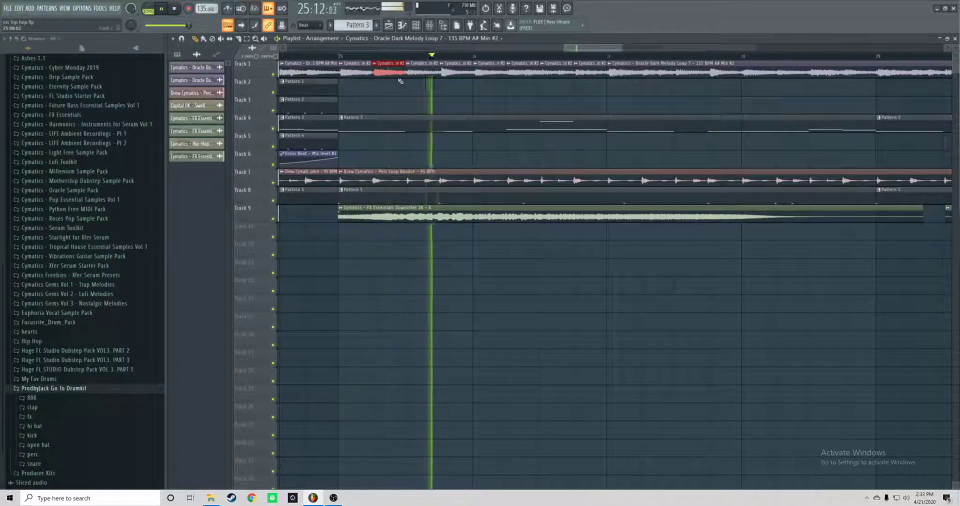
# - Delete the second beat slice of bar 26, move the third beat's slice into its place, and play the result
pyautogui.press('space')
pyautogui.rightClick(522, 71)
pyautogui.moveTo(548, 70); pyautogui.dragTo(517, 73)
pyautogui.press('space')
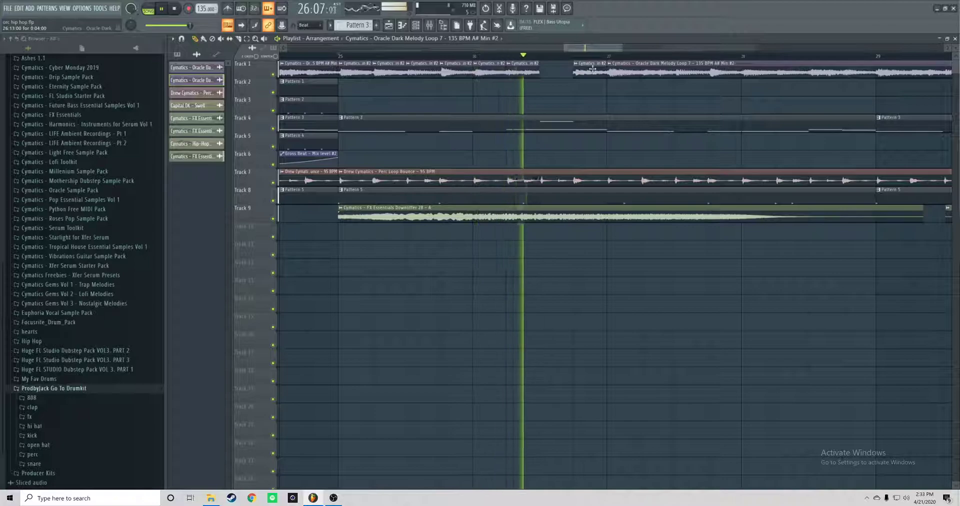
# - Fill the empty third beat of bar 26 on Track 1 with a copy of the moved slice and play it back
pyautogui.press('space')
pyautogui.click(545, 74)
pyautogui.press('space')
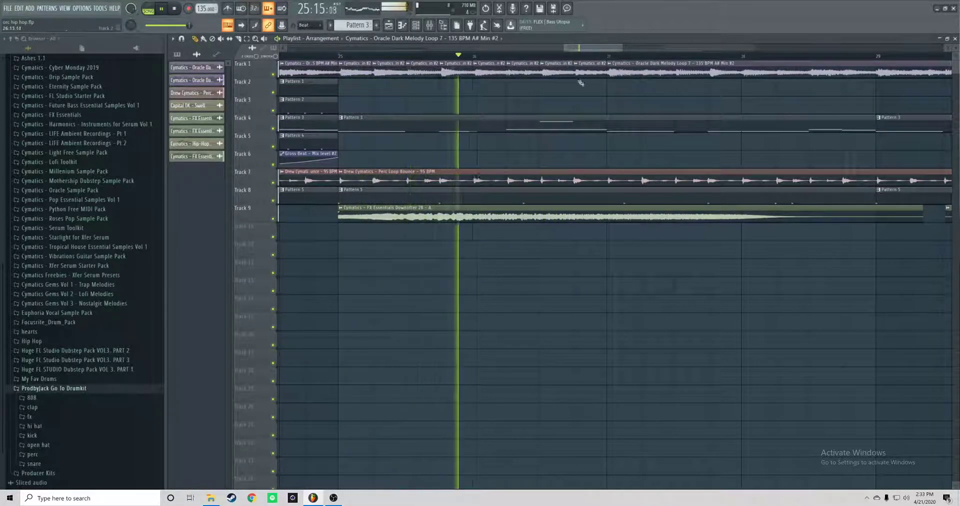
pyautogui.press('space')
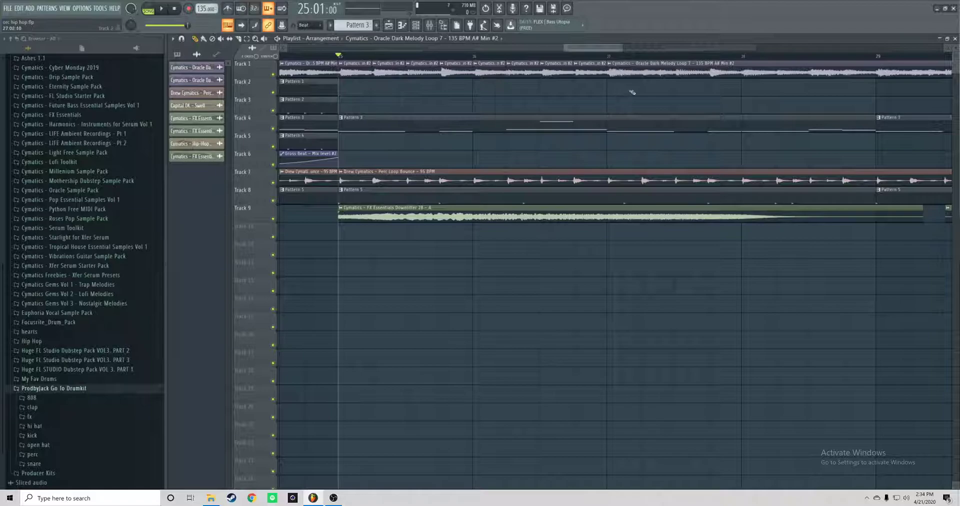
# - Slice the unique melody clip on Track 1 at every beat through bars 27 and 28
pyautogui.scroll(-2, 732, 101)
pyautogui.moveTo(614, 49)
pyautogui.mouseDown()
pyautogui.moveTo(638, 50)
pyautogui.moveTo(624, 50)
pyautogui.mouseUp()
pyautogui.scroll(-3, 547, 76)
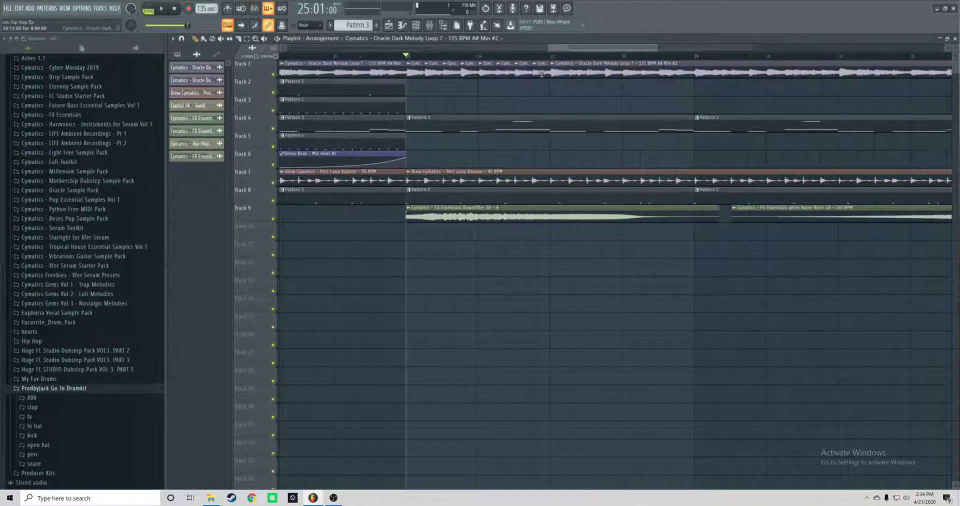
pyautogui.scroll(-1, 601, 88)
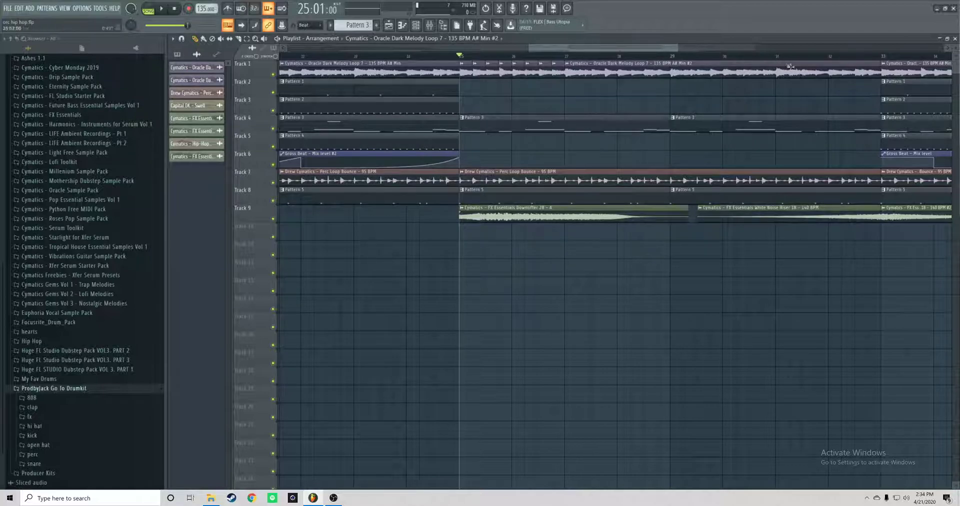
pyautogui.scroll(3, 613, 85)
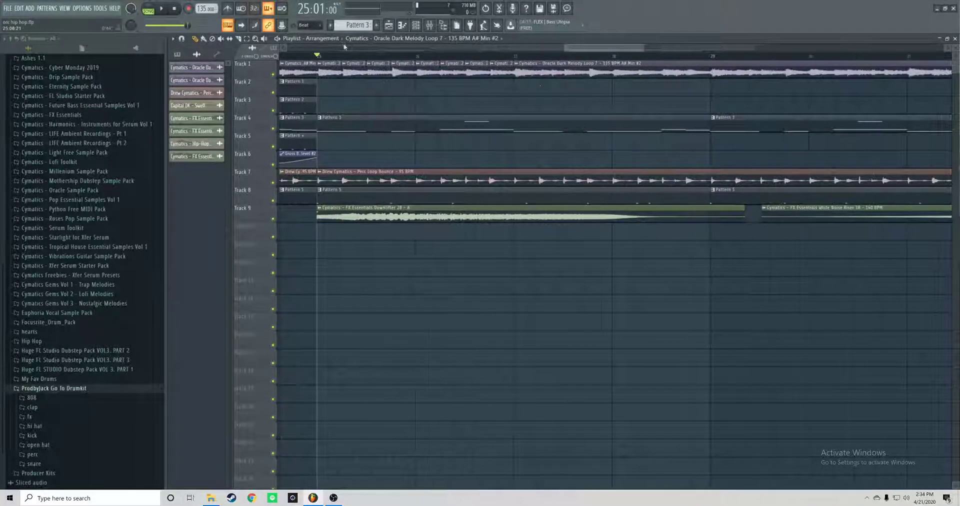
pyautogui.click(239, 39)
pyautogui.moveTo(544, 63); pyautogui.dragTo(747, 88)
pyautogui.scroll(-4, 748, 88)
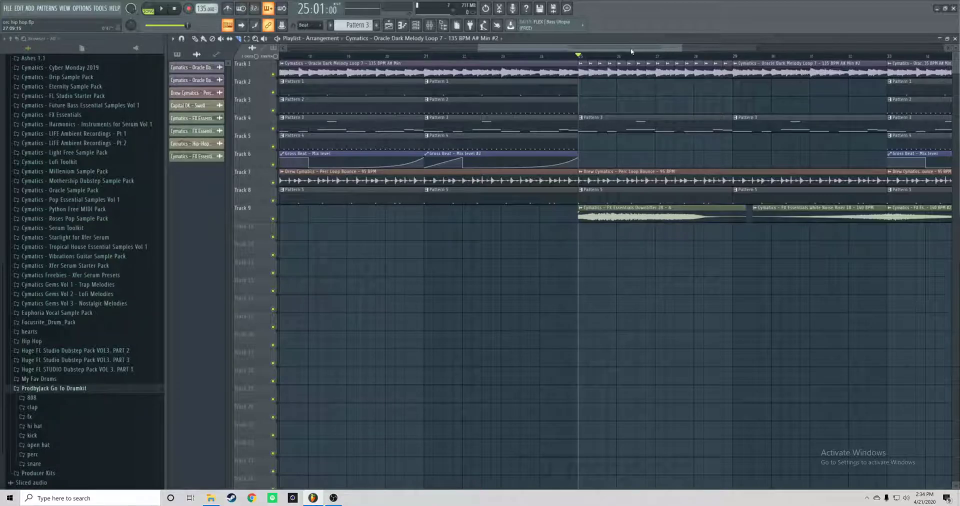
pyautogui.scroll(3, 582, 91)
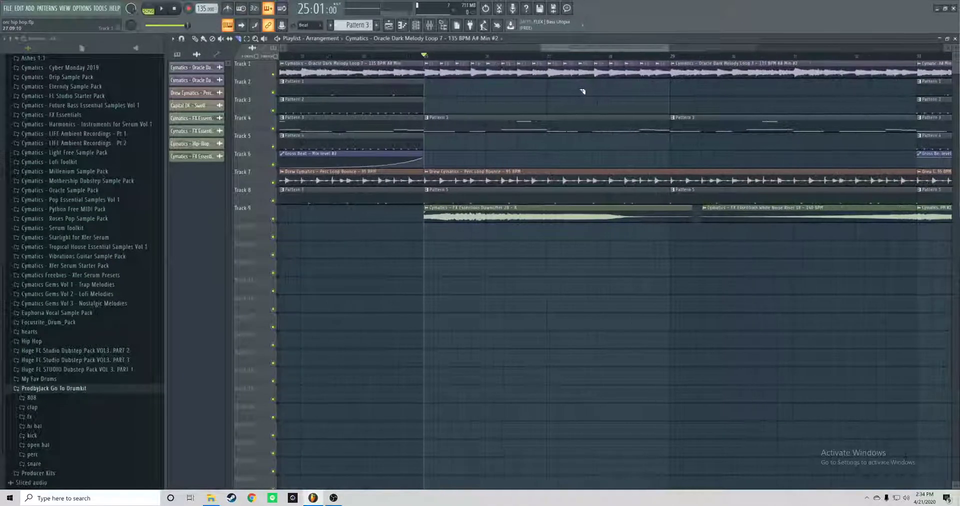
pyautogui.scroll(2, 582, 92)
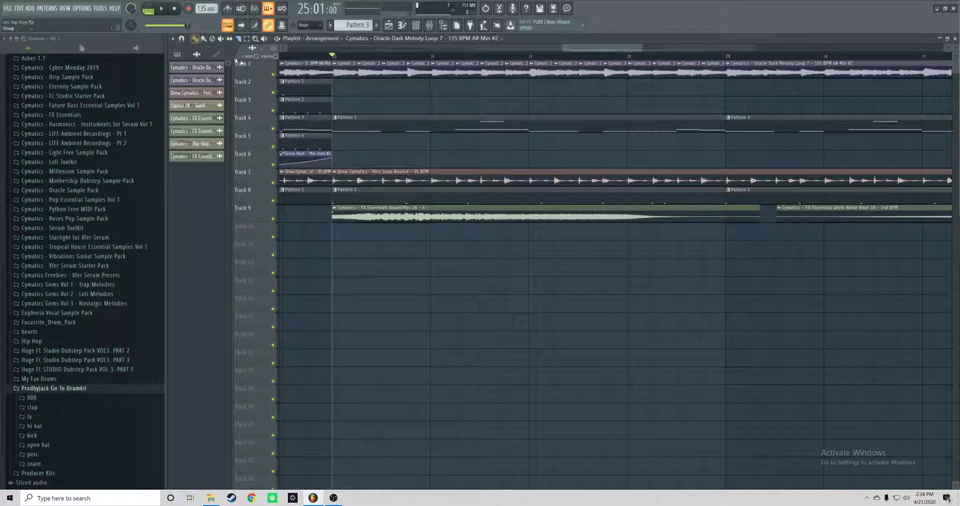
# - Replace the fourth slice of bar 27 and the first slice of bar 28 with duplicates of the preceding slice, checking by playback
pyautogui.press('space')
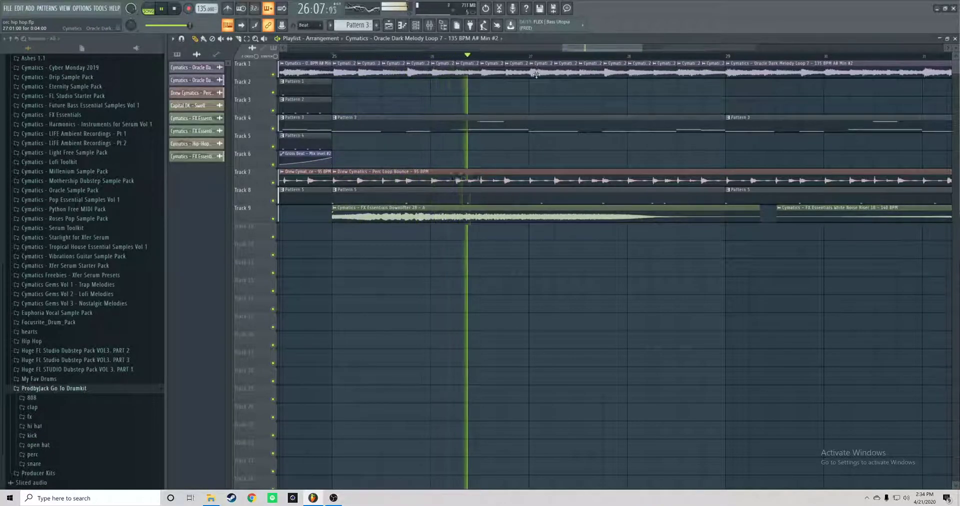
pyautogui.press('space')
pyautogui.rightClick(607, 73)
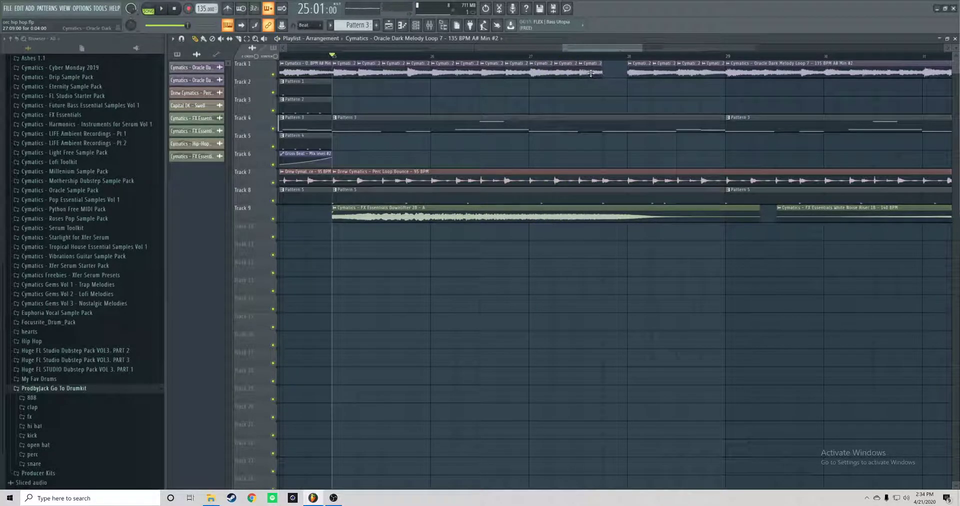
pyautogui.hotkey('ctrl', 'b')
pyautogui.click(639, 69)
pyautogui.rightClick(639, 69)
pyautogui.hotkey('ctrl', 'b')
pyautogui.press('space')
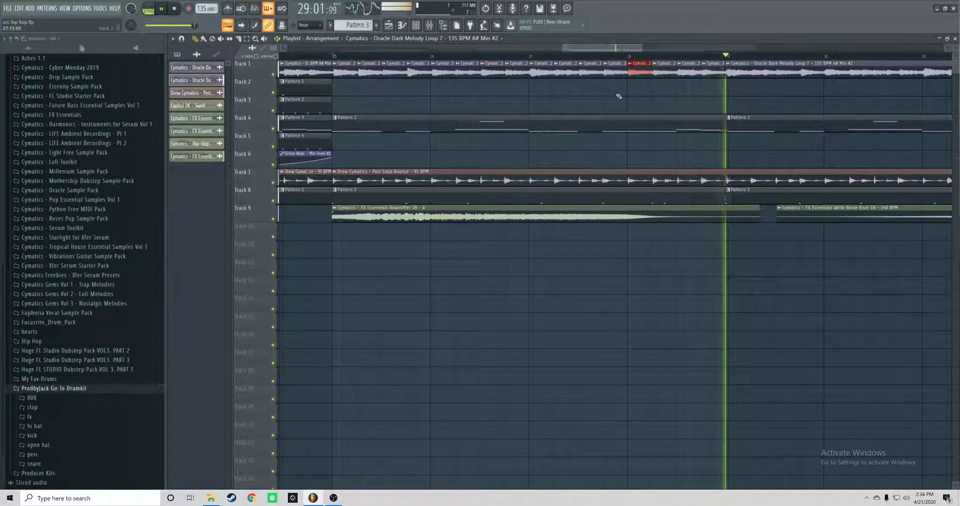
pyautogui.press('space')
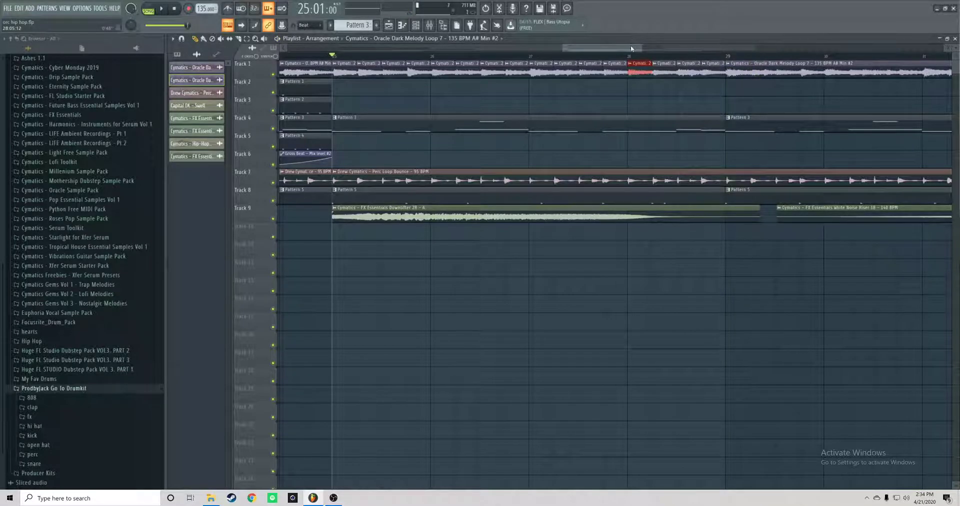
# - Delete the unsliced melody clip at bar 29 and duplicate the chopped slices of bars 25 to 28 into bars 29 to 32
pyautogui.scroll(-4, 660, 75)
pyautogui.rightClick(675, 71)
pyautogui.moveTo(639, 75); pyautogui.dragTo(459, 85)
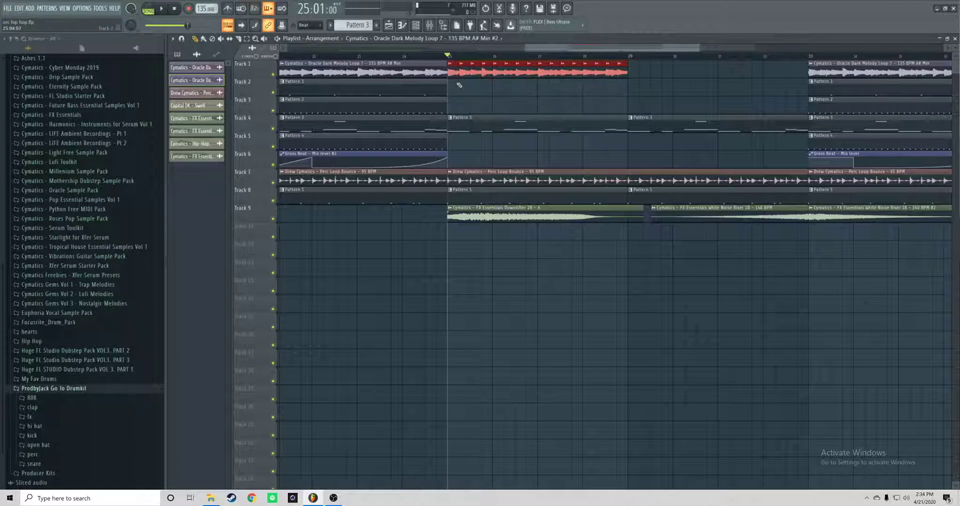
pyautogui.hotkey('ctrl', 'b')
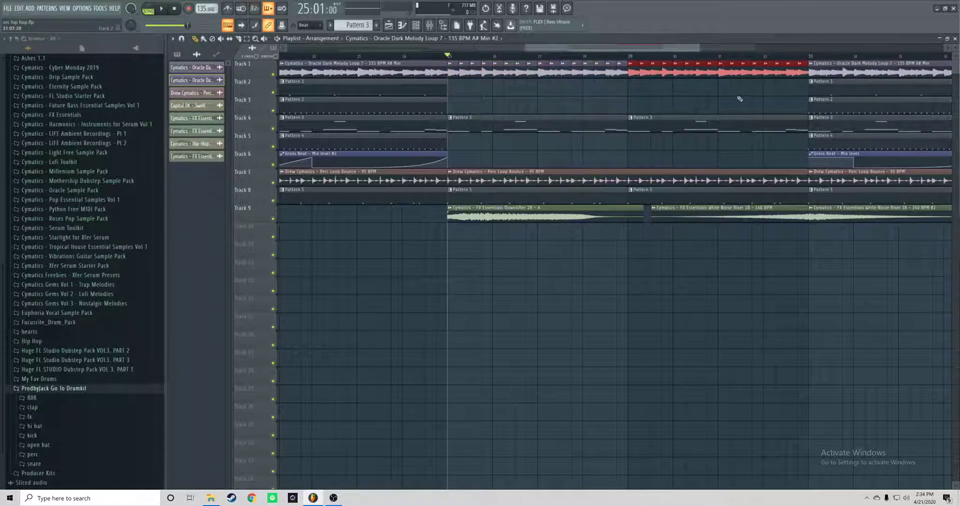
# - Replace the second beat slice of bar 30 with a copy of another melody slice and play from bar 29
pyautogui.scroll(3, 740, 97)
pyautogui.click(654, 87)
pyautogui.rightClick(664, 88)
pyautogui.rightClick(646, 75)
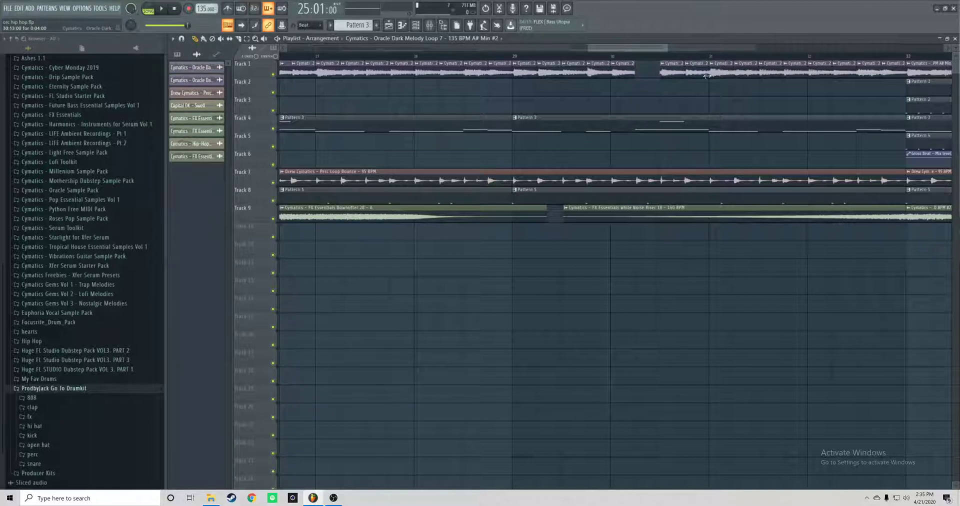
pyautogui.click(647, 70)
pyautogui.click(514, 58)
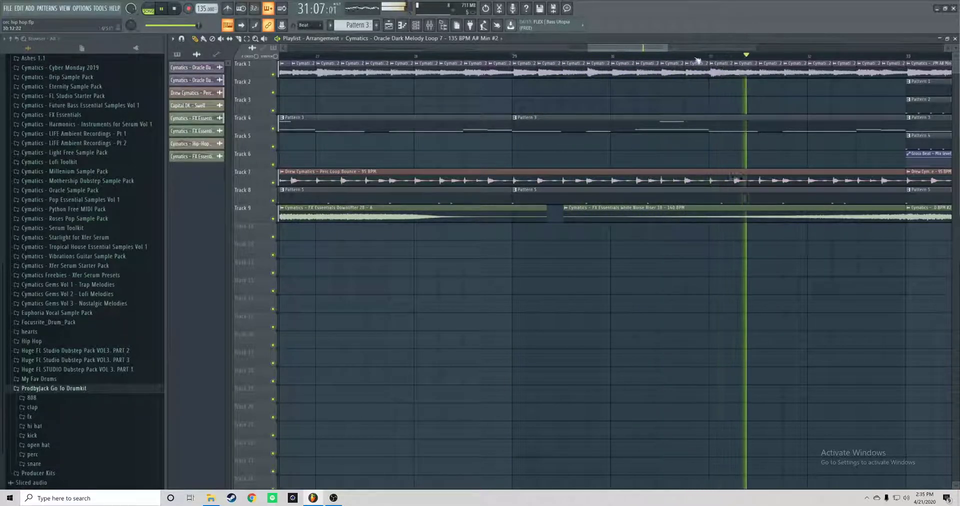
pyautogui.moveTo(657, 48); pyautogui.dragTo(682, 48)
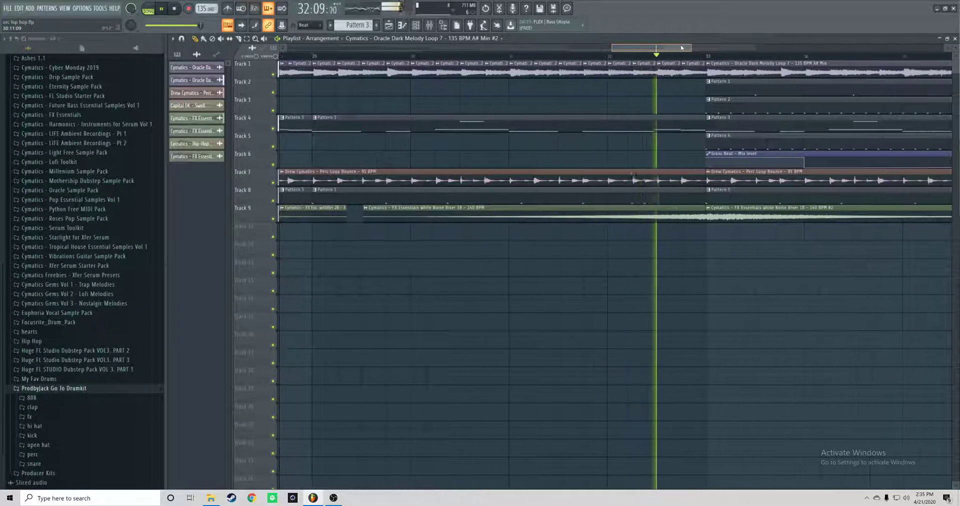
pyautogui.press('space')
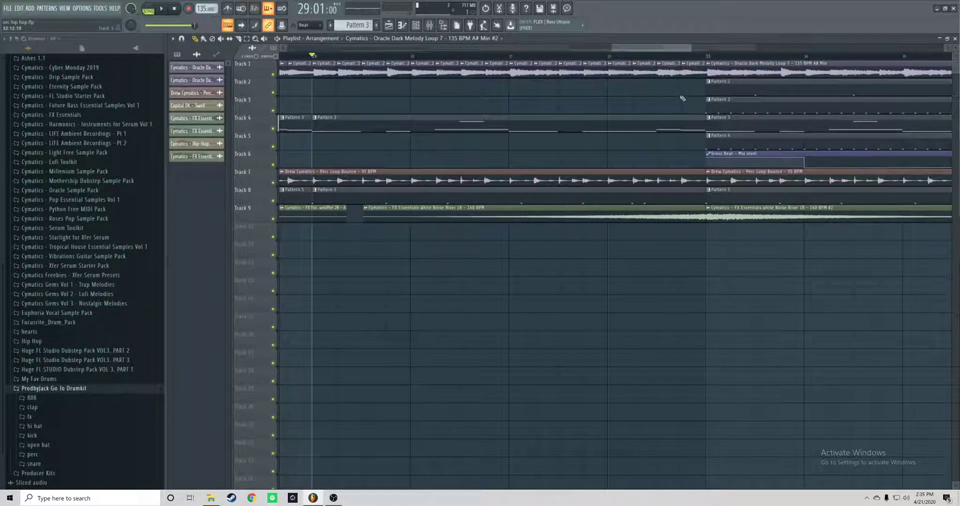
# - Trim the start of the melody clip from bar 33 to bar 37 and fill bars 33 to 36 with copied melody slices
pyautogui.scroll(-5, 682, 98)
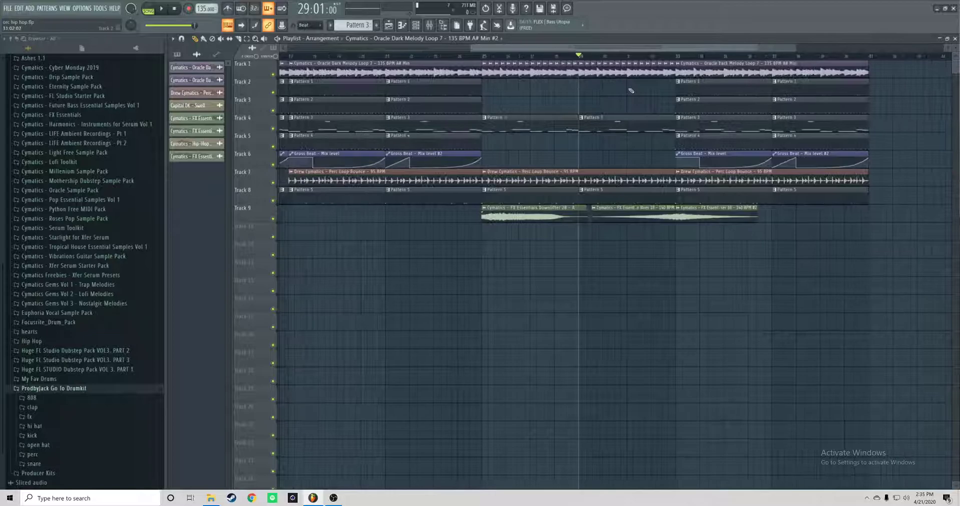
pyautogui.moveTo(688, 48); pyautogui.dragTo(729, 48)
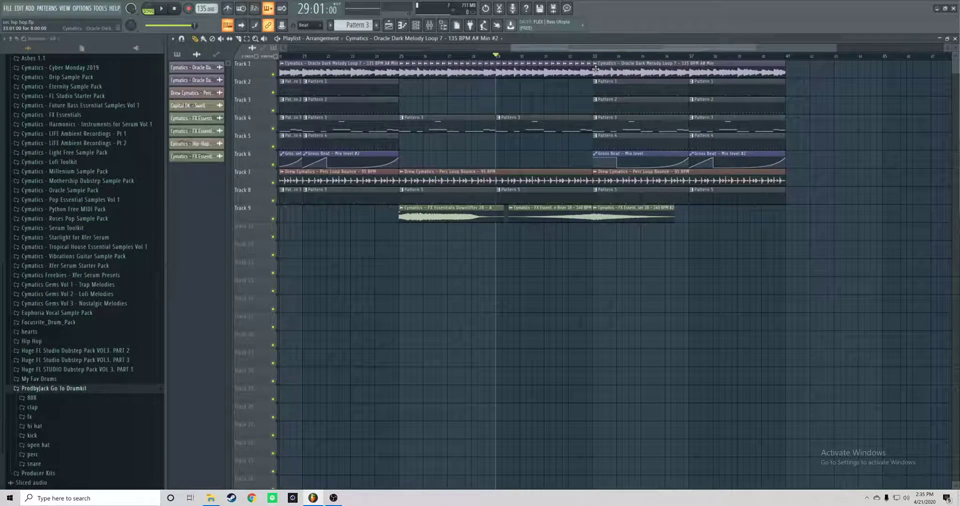
pyautogui.moveTo(593, 70); pyautogui.dragTo(687, 69)
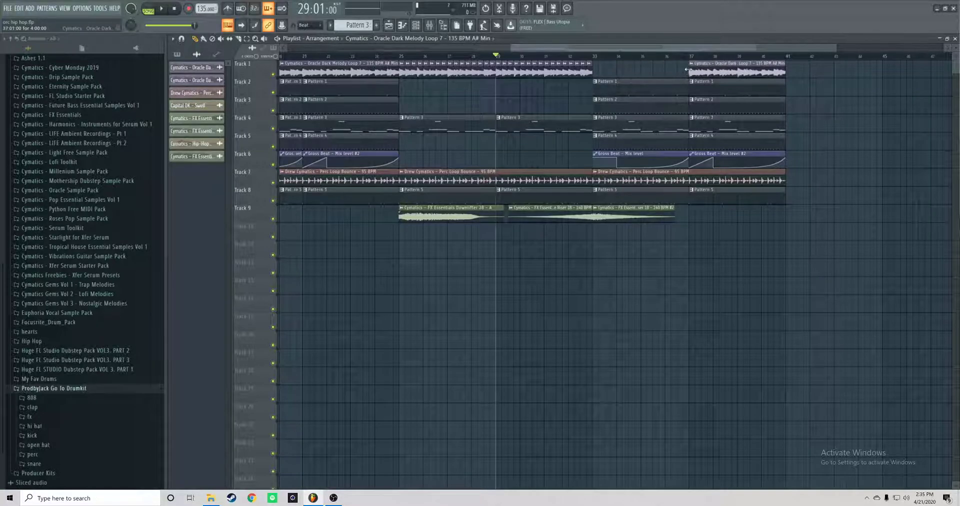
pyautogui.moveTo(404, 87); pyautogui.dragTo(645, 77)
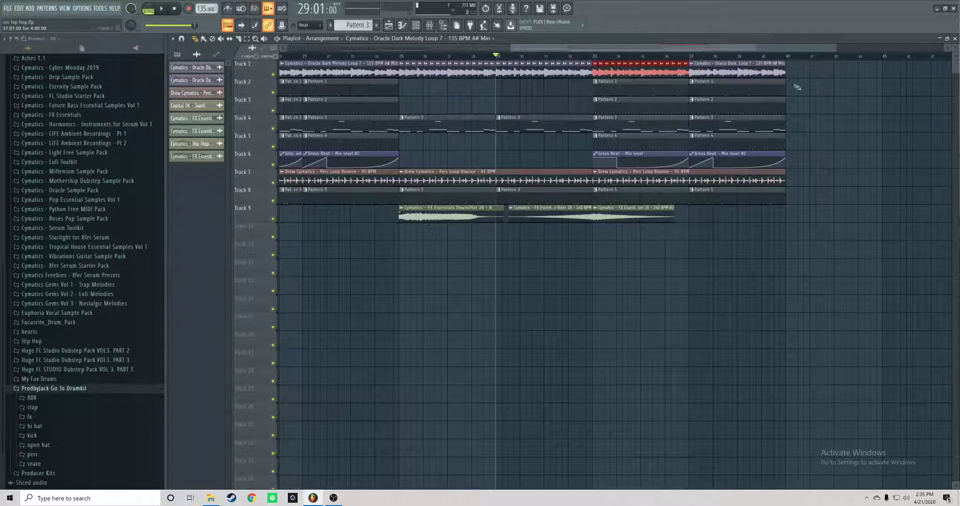
# - Shorten the last melody clip to end at bar 39 and fill bars 39 and 40 with copied slices, trimmed at bar 41
pyautogui.scroll(5, 811, 90)
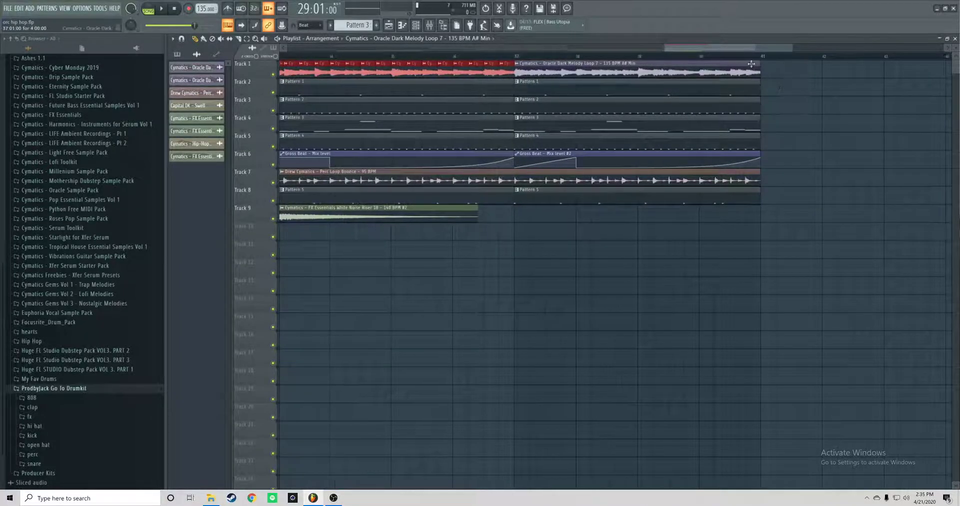
pyautogui.moveTo(758, 67); pyautogui.dragTo(637, 68)
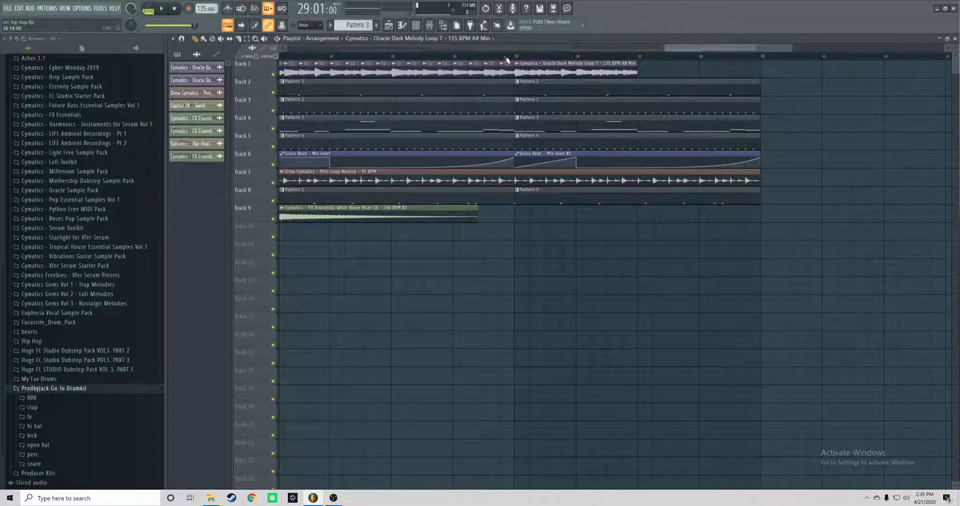
pyautogui.moveTo(507, 62); pyautogui.dragTo(647, 80)
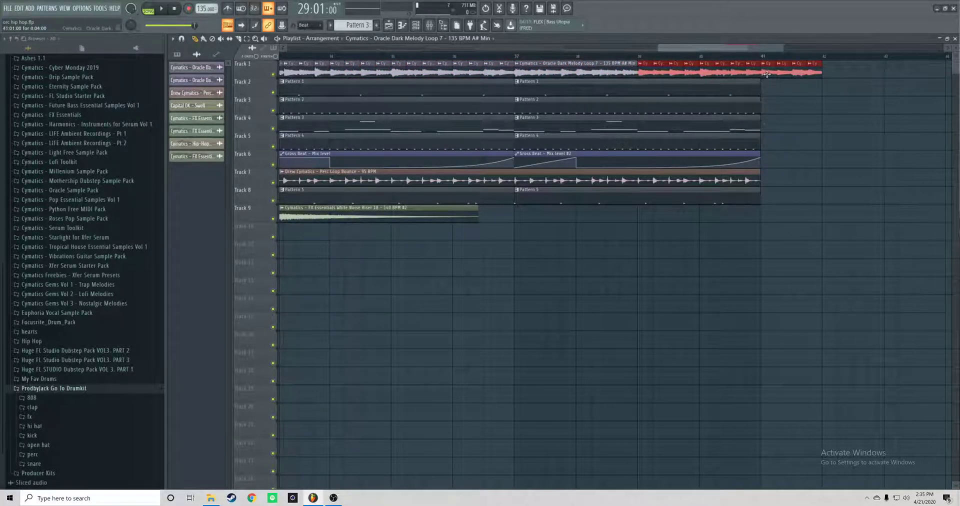
pyautogui.moveTo(821, 68); pyautogui.dragTo(762, 68)
# - Play the arrangement from bar 32 and save the project
pyautogui.moveTo(686, 48); pyautogui.dragTo(620, 48)
pyautogui.click(567, 56)
pyautogui.press('space')
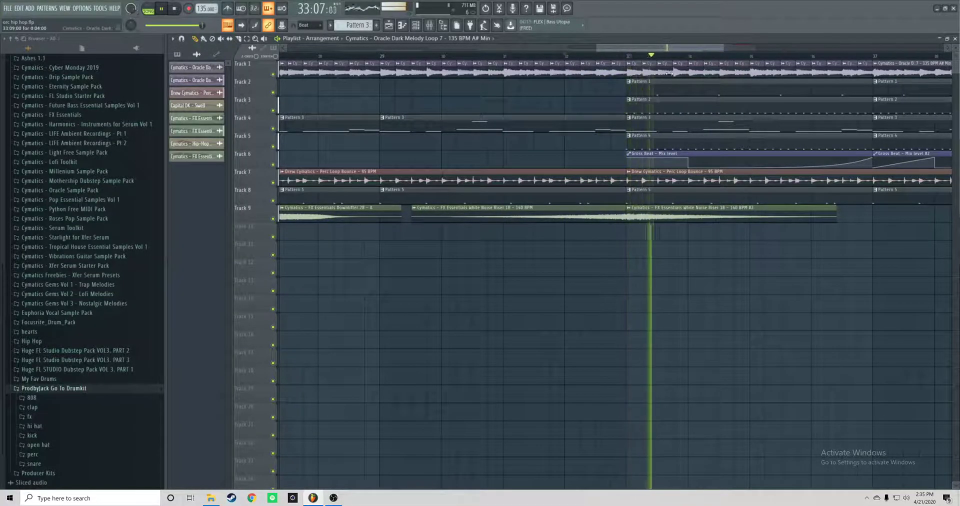
pyautogui.scroll(-2, 658, 245)
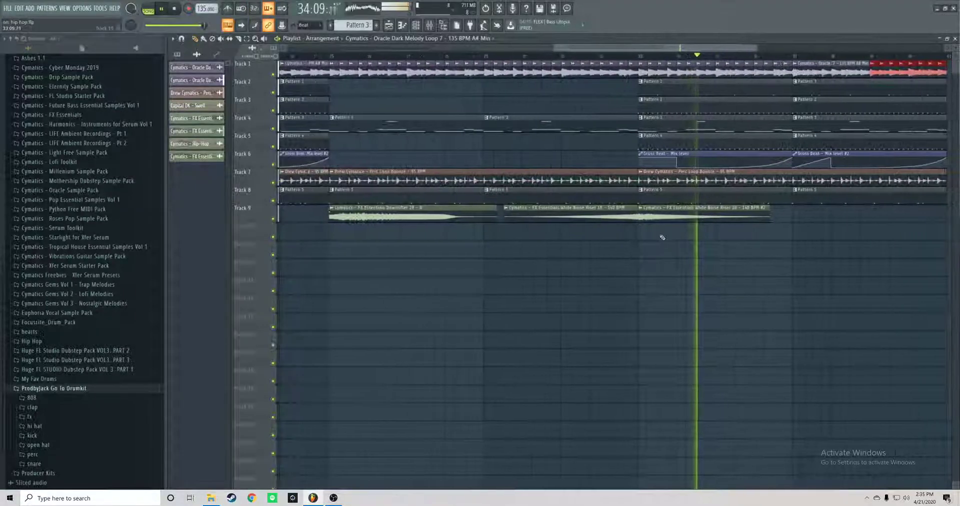
pyautogui.hotkey('ctrl', 's')
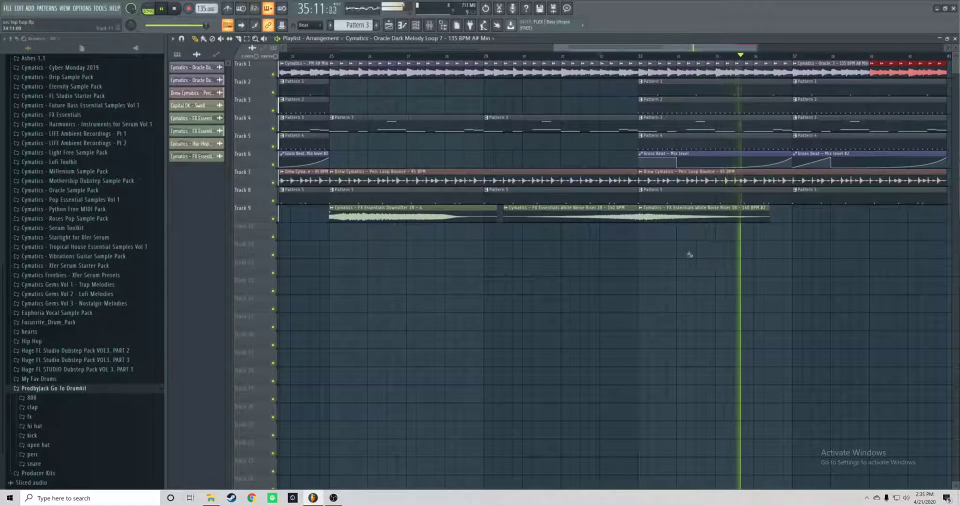
# - Select the clips on Tracks 2 to 8 in bars 33 to 40 and duplicate them into bars 41 to 48
pyautogui.scroll(-3, 654, 236)
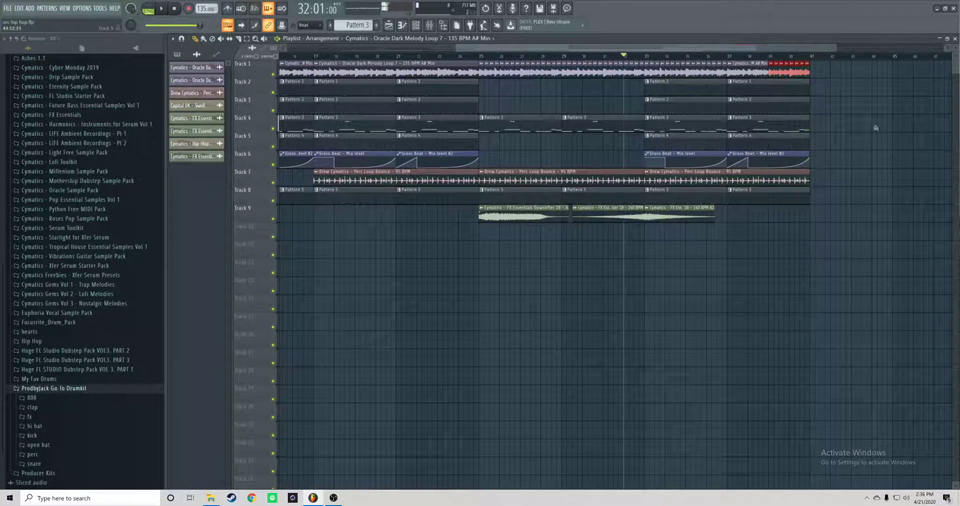
pyautogui.scroll(2, 857, 100)
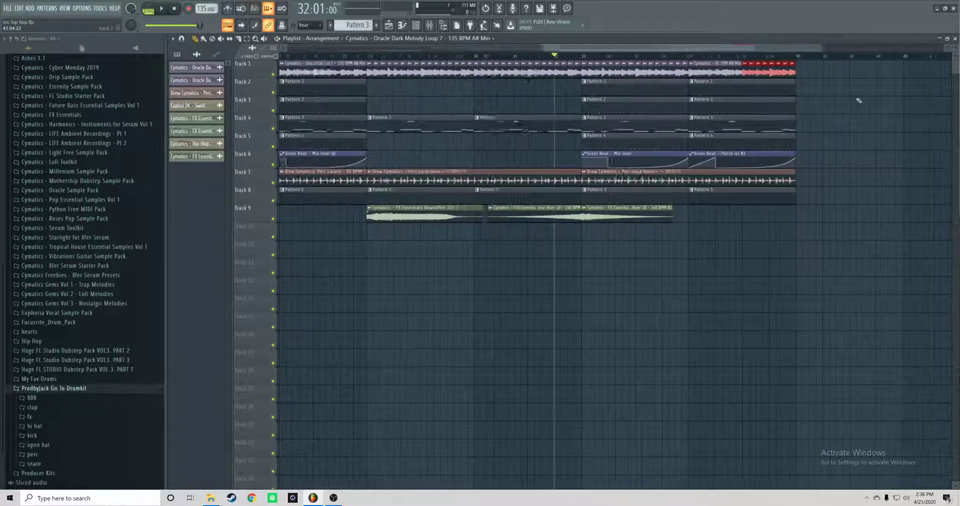
pyautogui.moveTo(816, 96); pyautogui.dragTo(584, 195)
pyautogui.click(579, 195)
pyautogui.moveTo(819, 96); pyautogui.dragTo(571, 208)
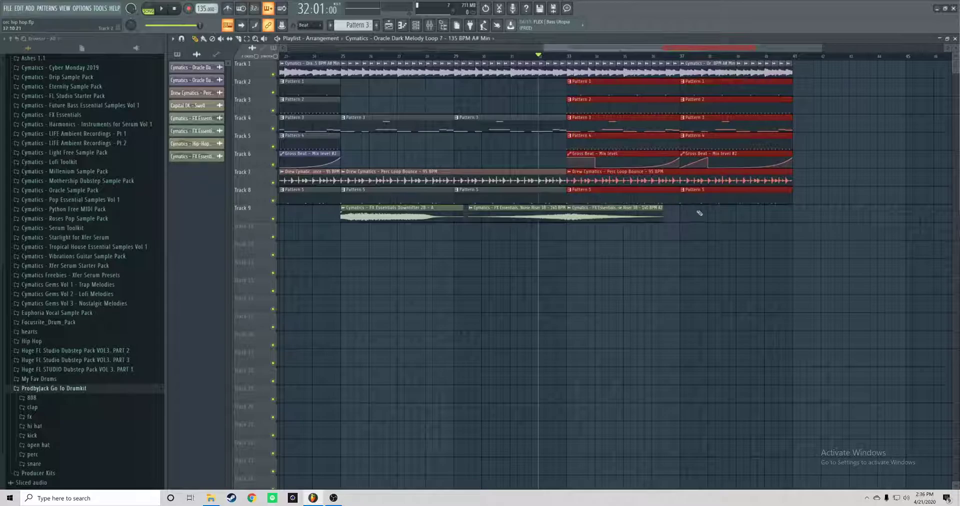
pyautogui.hotkey('ctrl', 'b')
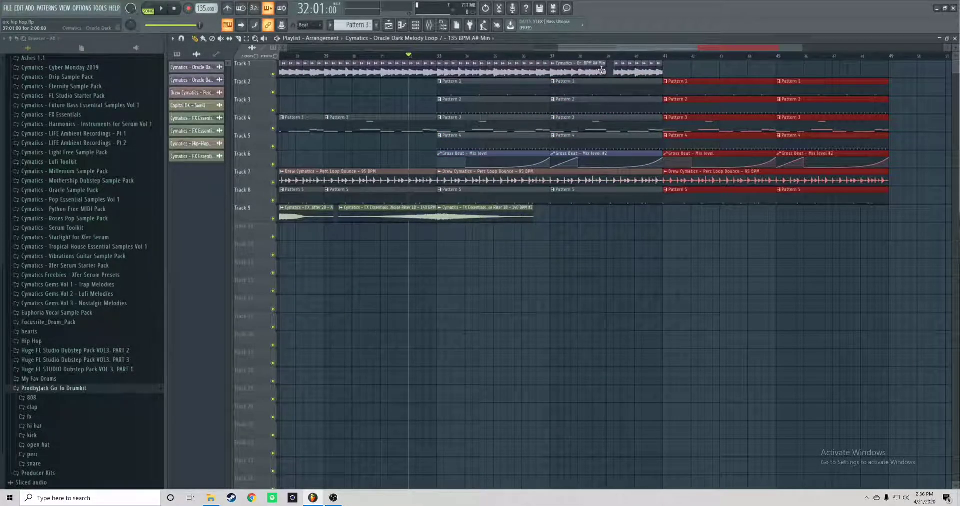
# - Extend the unsliced melody clip by one beat over the start of bar 39 and play from bar 37
pyautogui.moveTo(605, 69); pyautogui.dragTo(613, 69)
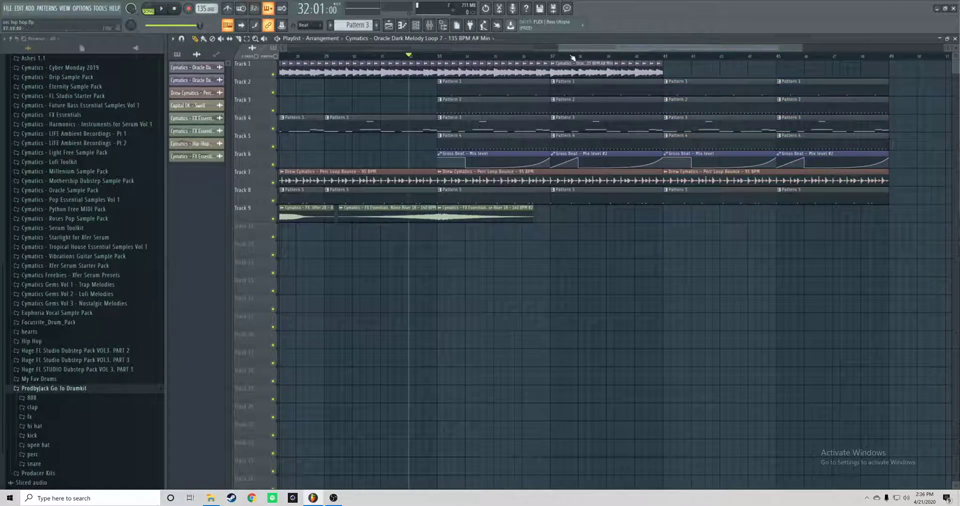
pyautogui.click(552, 56)
pyautogui.press('space')
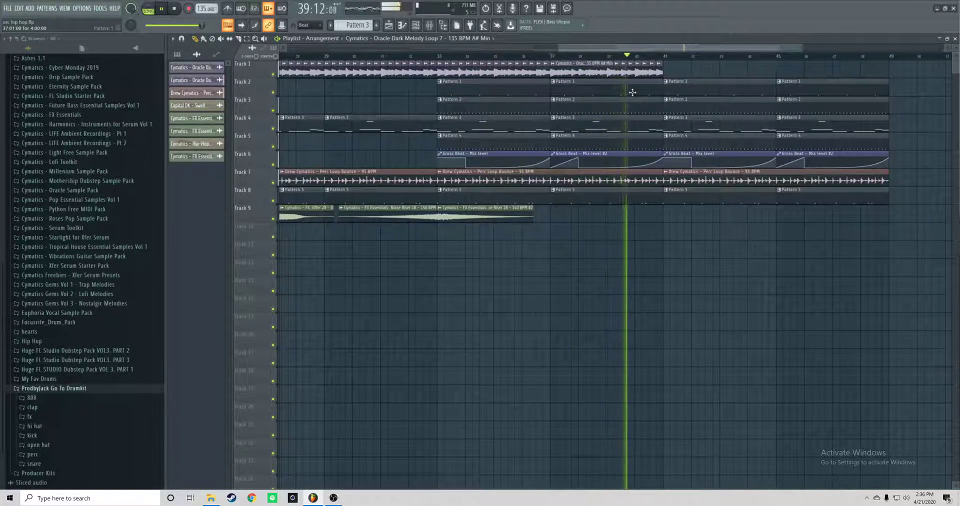
# - Copy the melody slices on Track 1 from bars 25 to 32 into bars 41 to 48
pyautogui.press('space')
pyautogui.moveTo(577, 47); pyautogui.dragTo(501, 44)
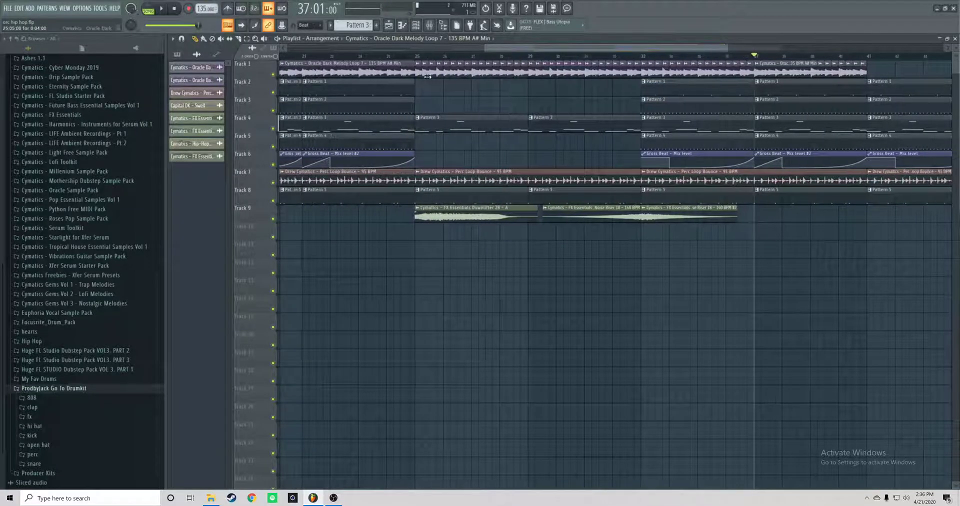
pyautogui.moveTo(419, 87); pyautogui.dragTo(639, 59)
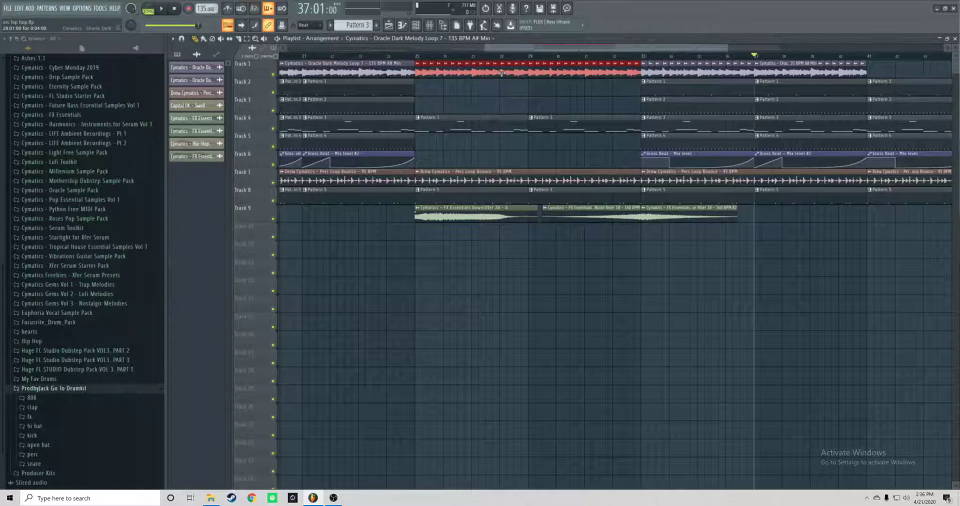
pyautogui.moveTo(501, 73); pyautogui.dragTo(781, 56)
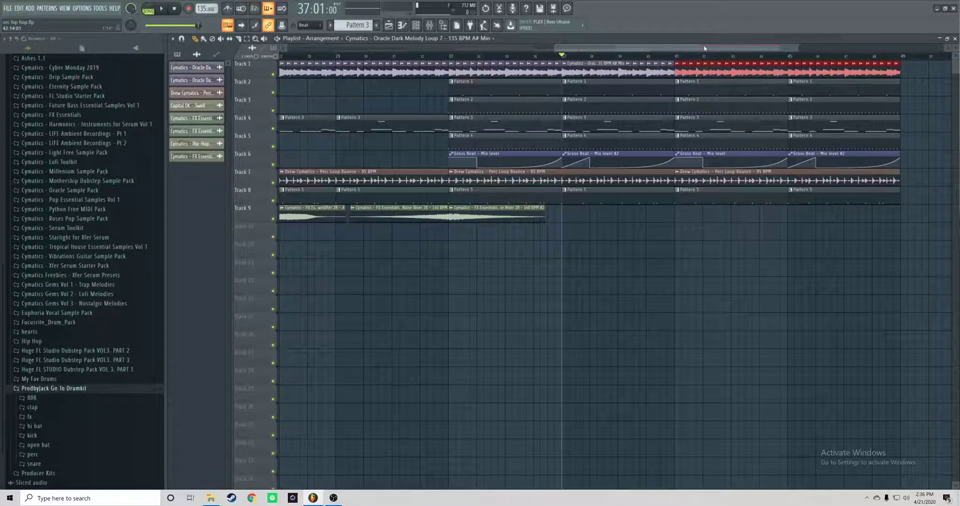
# - Shorten the pattern clips before bar 41 on Tracks 2, 3, 4, 5 and 8 by half a bar to end at 40:09
pyautogui.scroll(3, 668, 90)
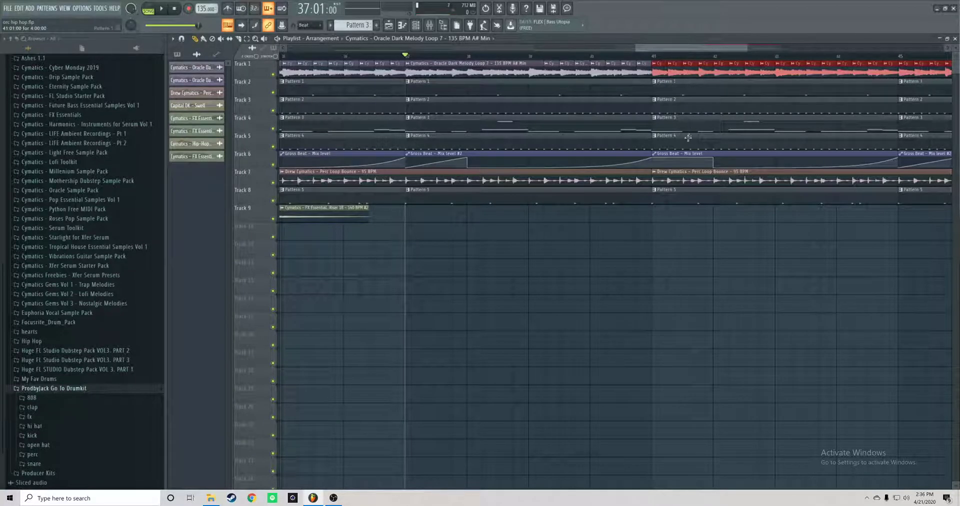
pyautogui.scroll(5, 656, 106)
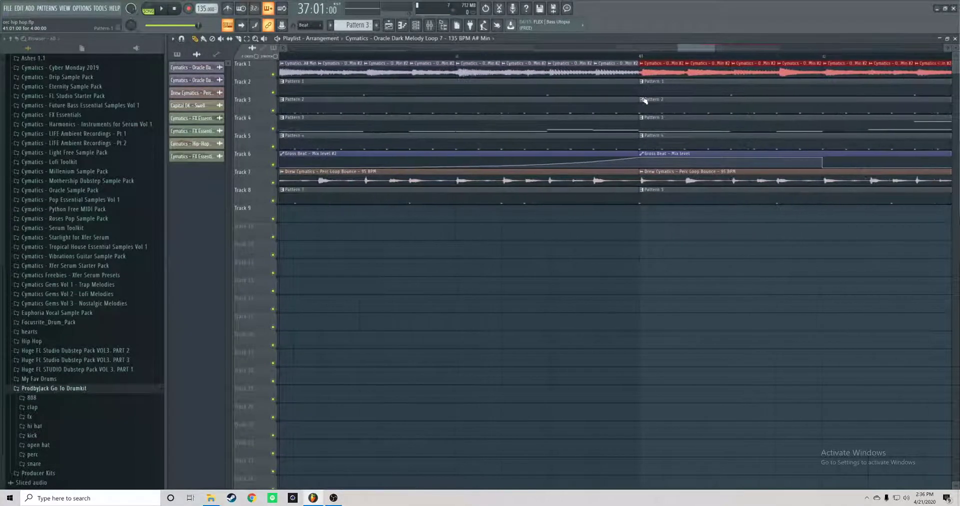
pyautogui.moveTo(637, 84); pyautogui.dragTo(630, 84)
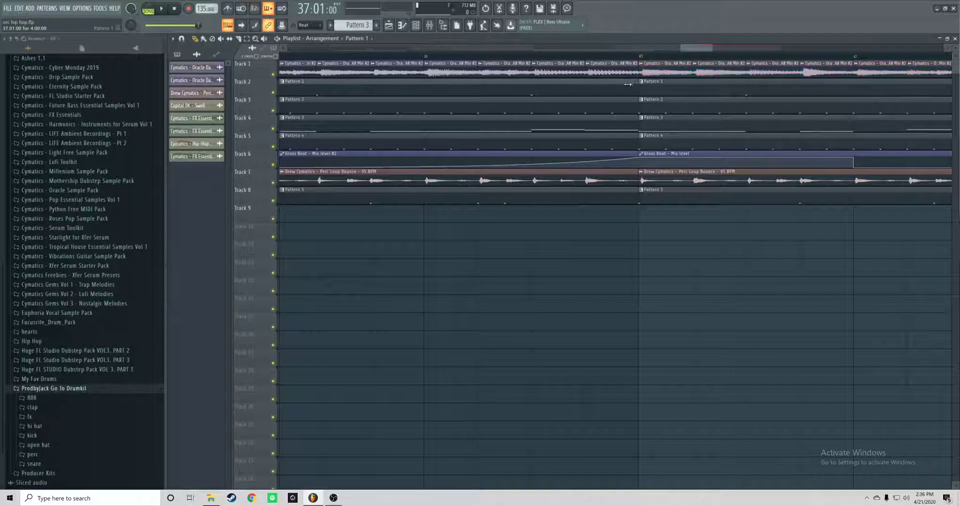
pyautogui.moveTo(561, 72); pyautogui.dragTo(544, 76)
pyautogui.moveTo(636, 105); pyautogui.dragTo(581, 102)
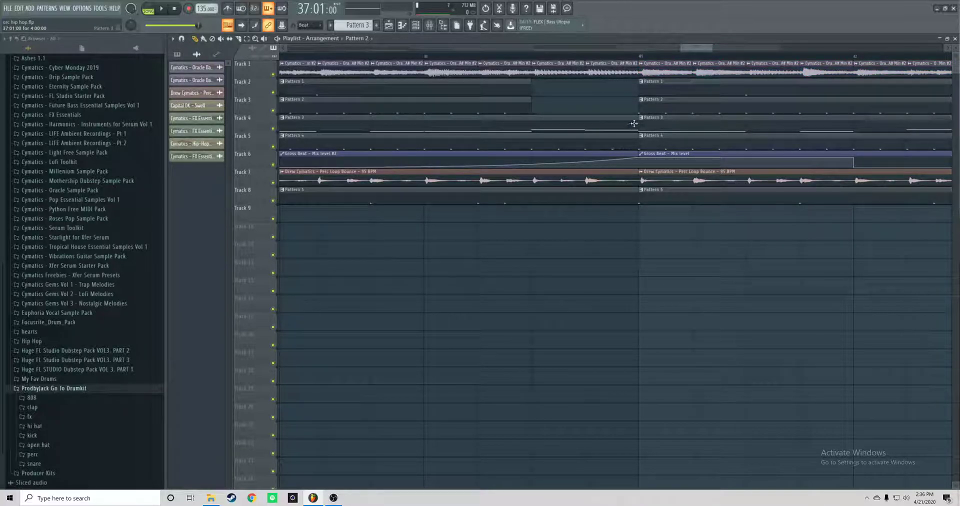
pyautogui.moveTo(636, 123); pyautogui.dragTo(569, 121)
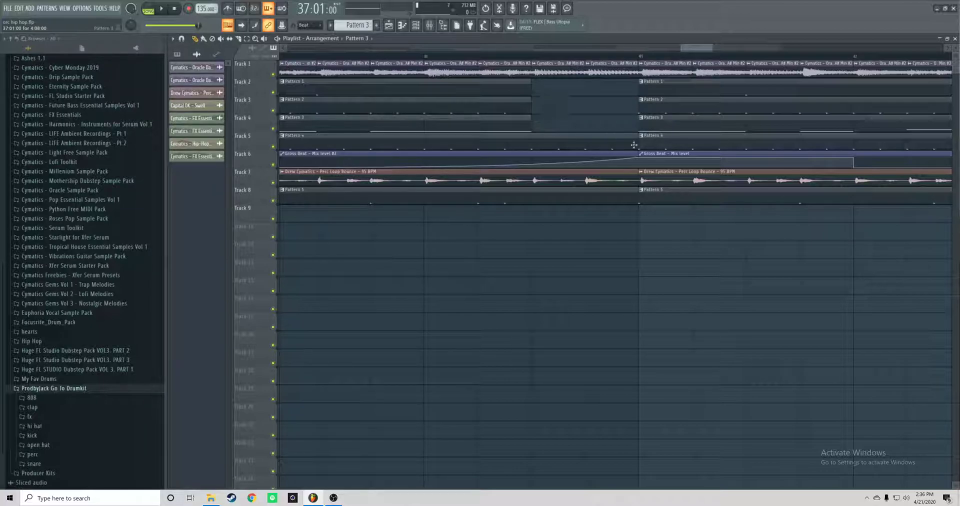
pyautogui.moveTo(635, 144); pyautogui.dragTo(566, 143)
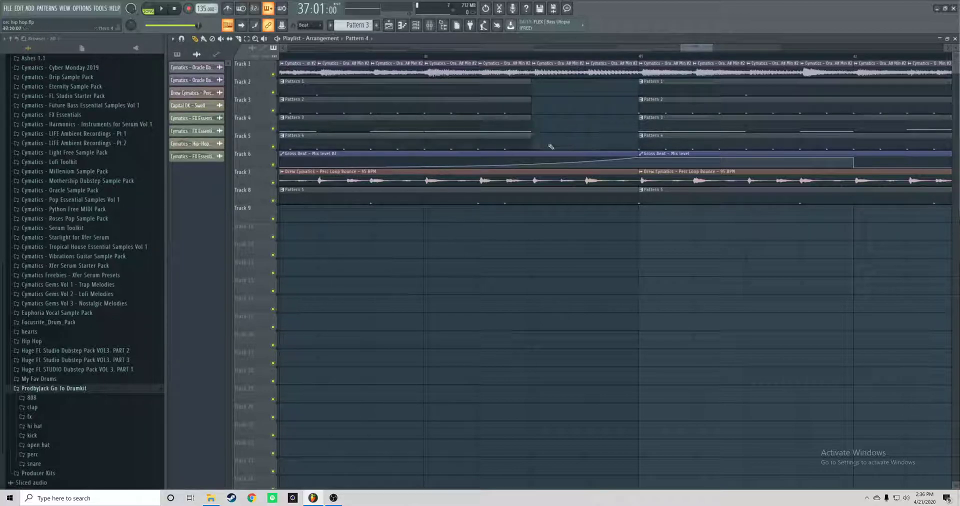
pyautogui.moveTo(635, 195); pyautogui.dragTo(535, 189)
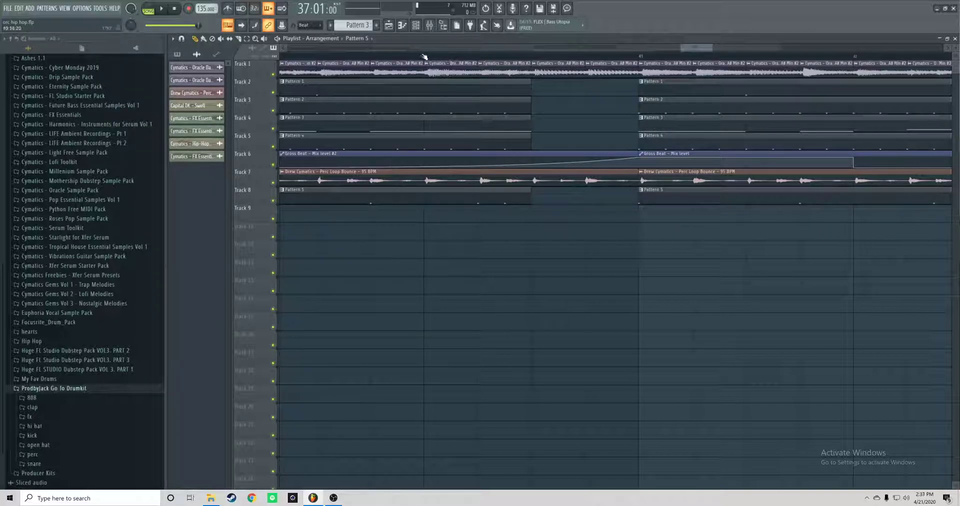
# - Play the transition into bar 41 from bar 40 and again from bar 37
pyautogui.press('space')
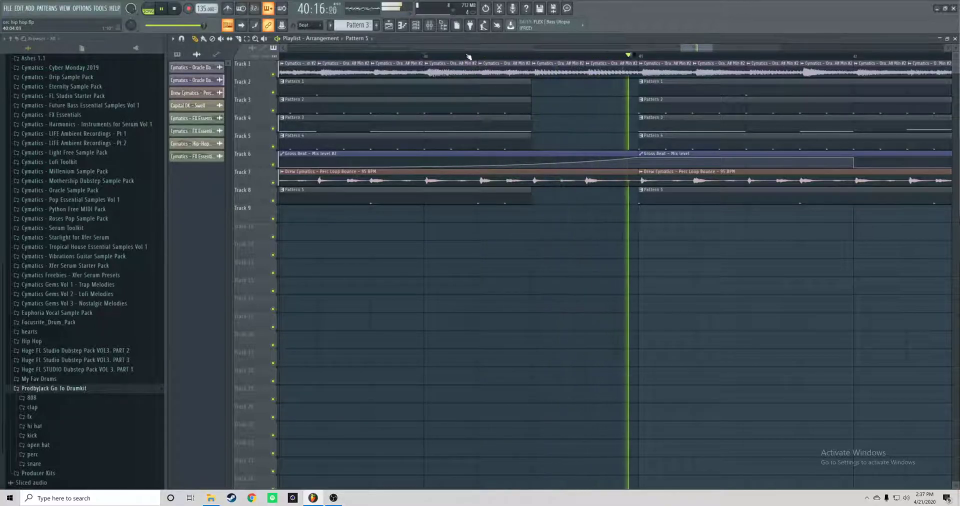
pyautogui.scroll(-2, 545, 225)
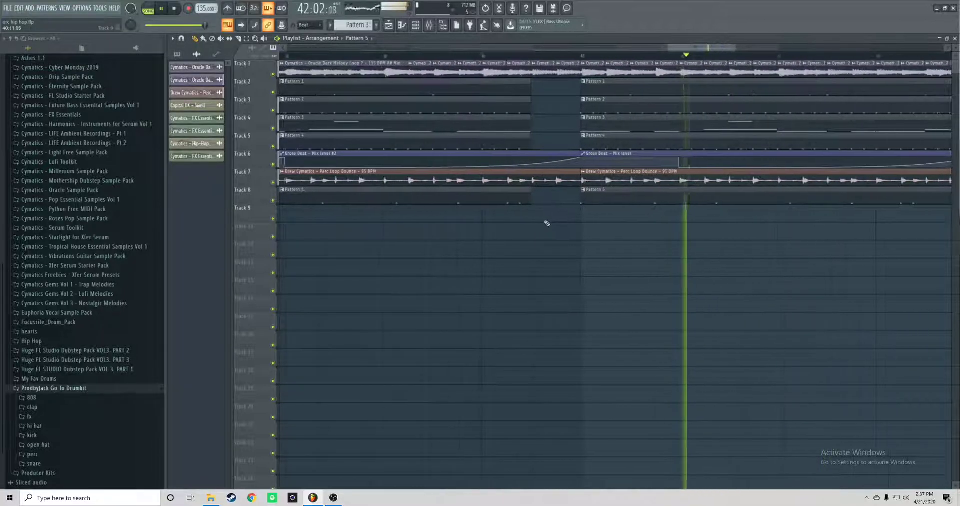
pyautogui.scroll(-2, 548, 223)
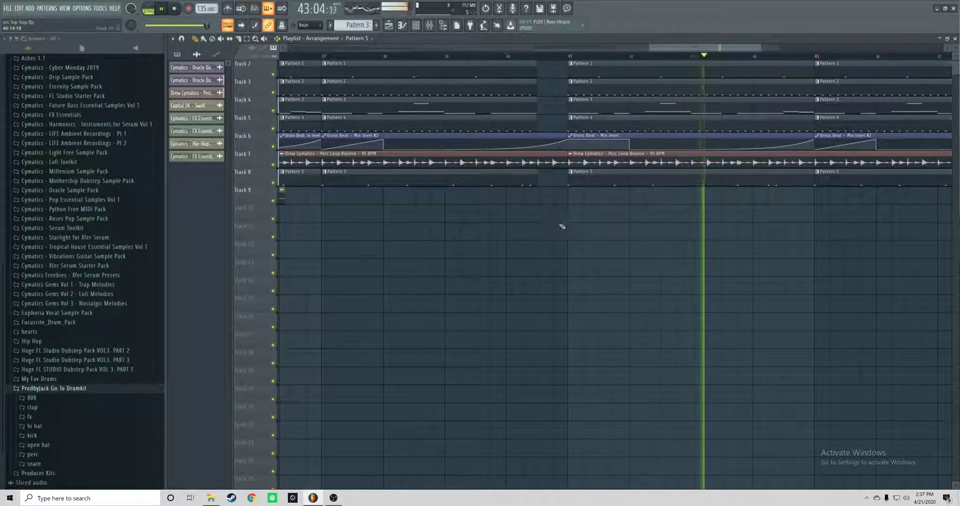
pyautogui.scroll(1, 562, 227)
pyautogui.press('space')
pyautogui.click(321, 56)
pyautogui.press('space')
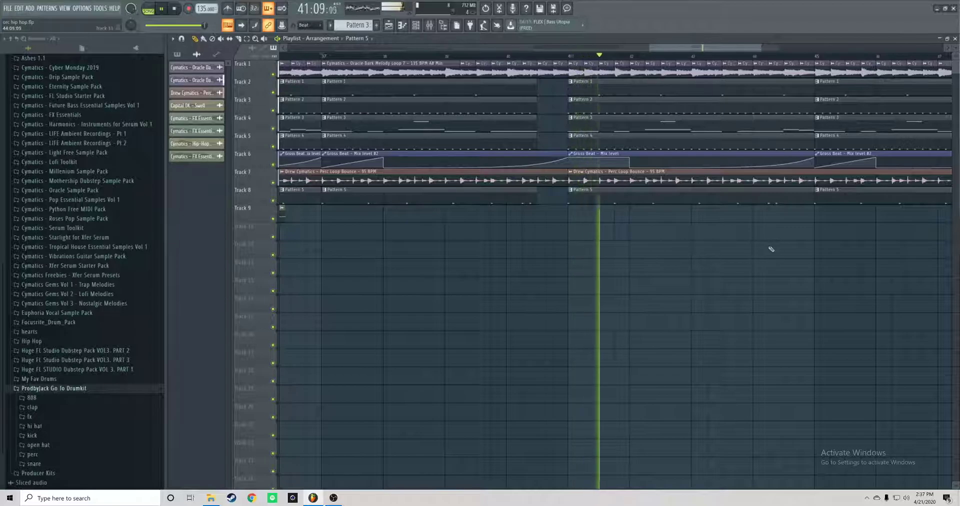
pyautogui.scroll(-2, 720, 234)
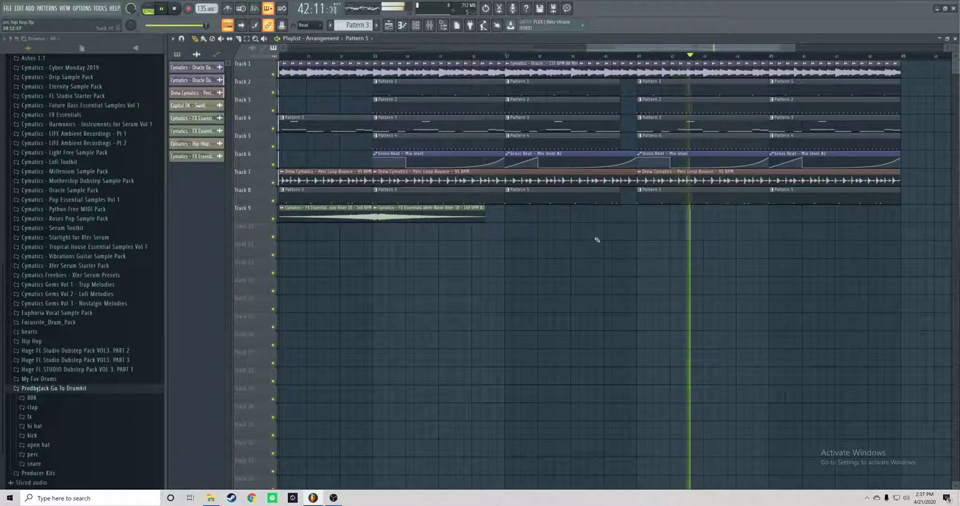
pyautogui.press('space')
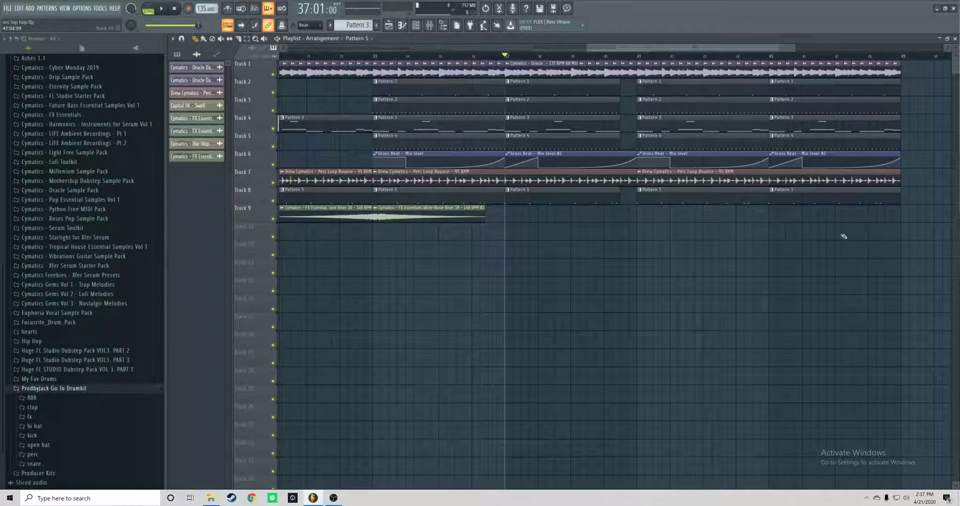
# - Select the clips on Tracks 2 to 8 that start at bar 41 and shorten their ends by half a bar
pyautogui.scroll(4, 744, 197)
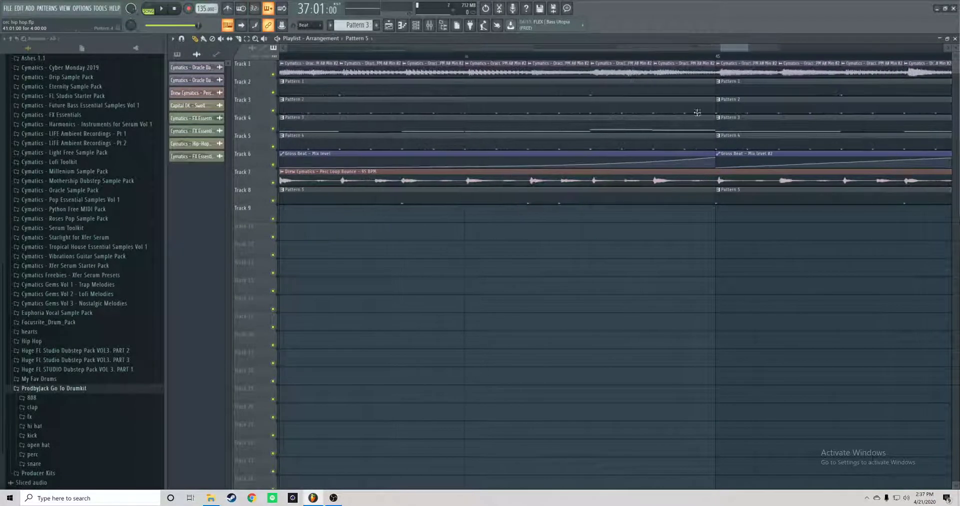
pyautogui.moveTo(701, 215); pyautogui.dragTo(698, 110)
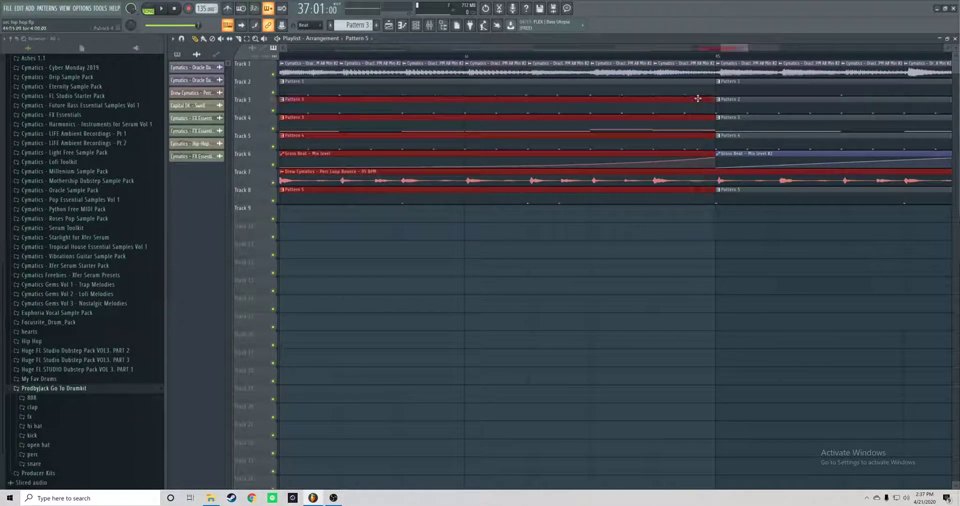
pyautogui.moveTo(688, 208); pyautogui.dragTo(603, 90)
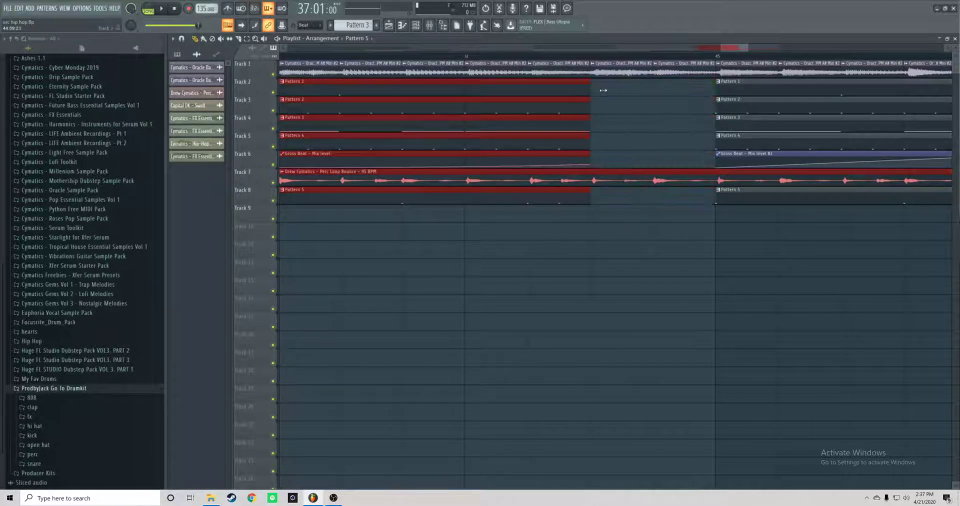
pyautogui.click(606, 257)
pyautogui.rightClick(624, 256)
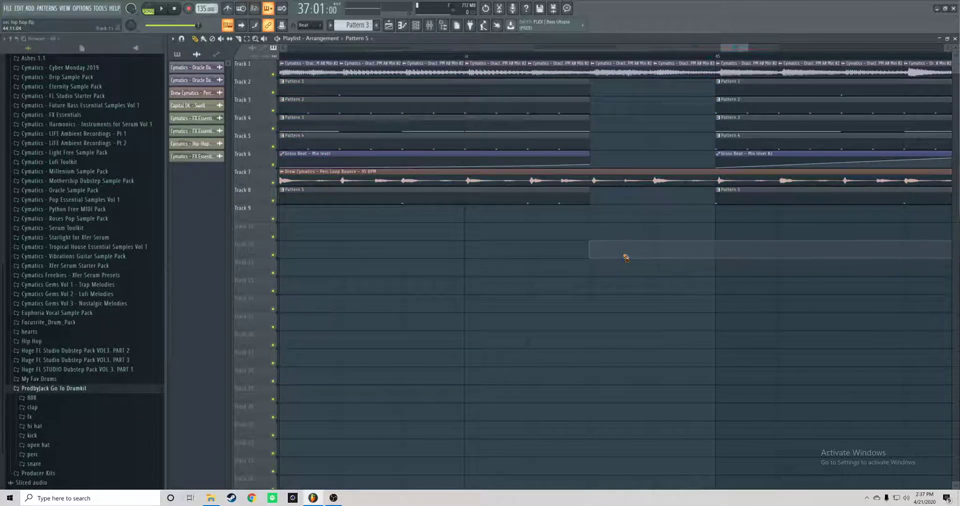
pyautogui.scroll(-5, 477, 278)
pyautogui.scroll(-1, 480, 274)
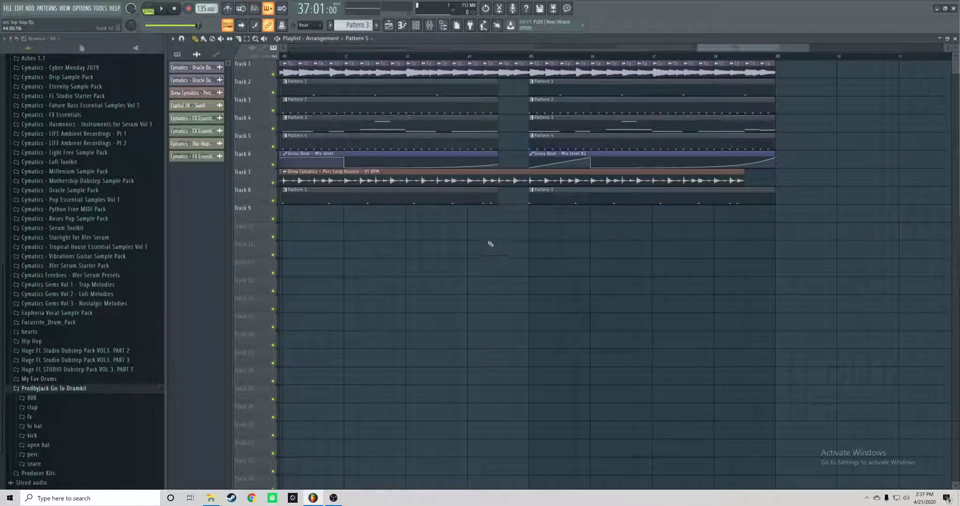
pyautogui.moveTo(589, 181); pyautogui.dragTo(621, 174)
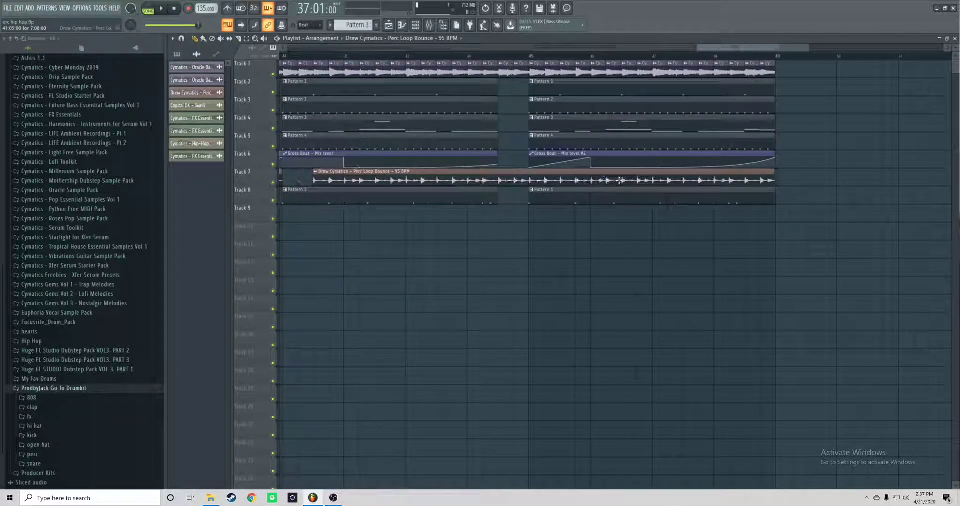
pyautogui.moveTo(745, 48); pyautogui.dragTo(690, 49)
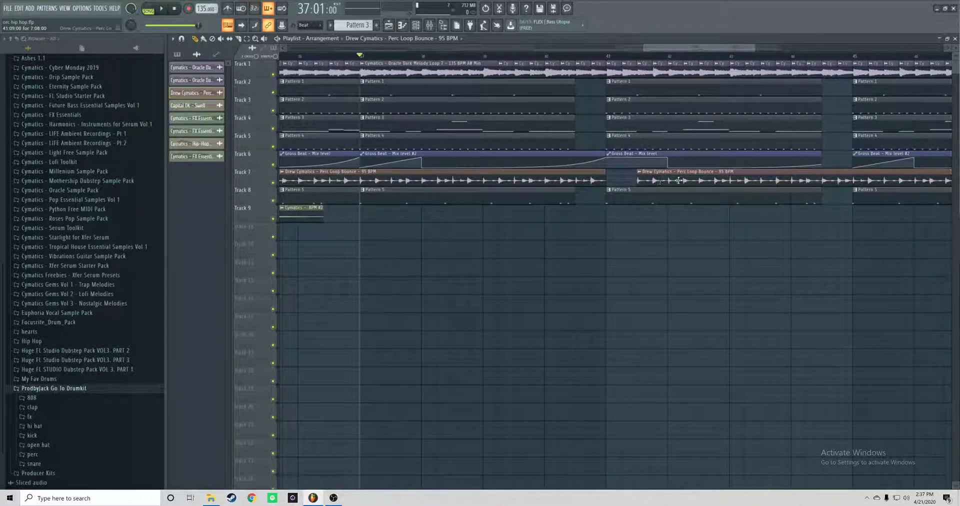
pyautogui.moveTo(673, 180); pyautogui.dragTo(655, 185)
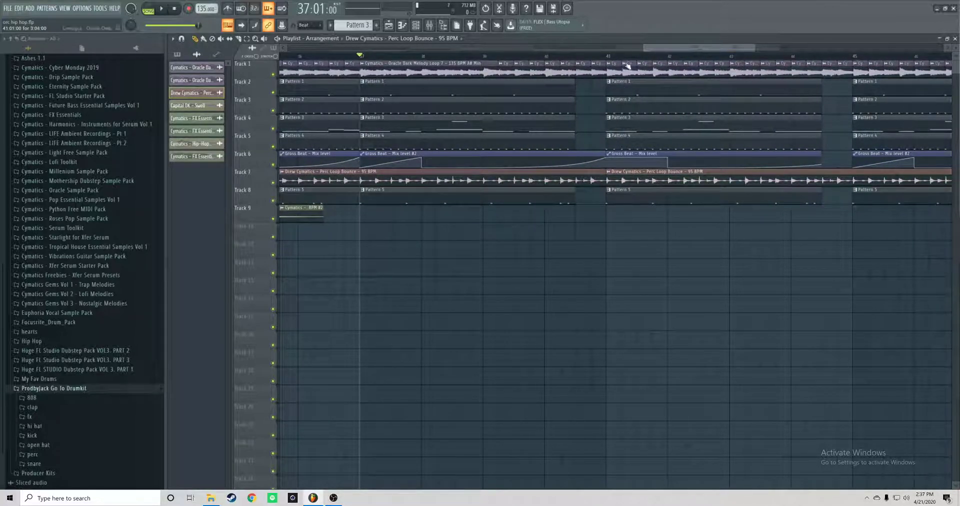
# - Move the percussion loop on Track 7 half a bar later to start at 41:09 and end at bar 49
pyautogui.moveTo(665, 52)
pyautogui.mouseDown()
pyautogui.moveTo(733, 44)
pyautogui.moveTo(681, 43)
pyautogui.mouseUp()
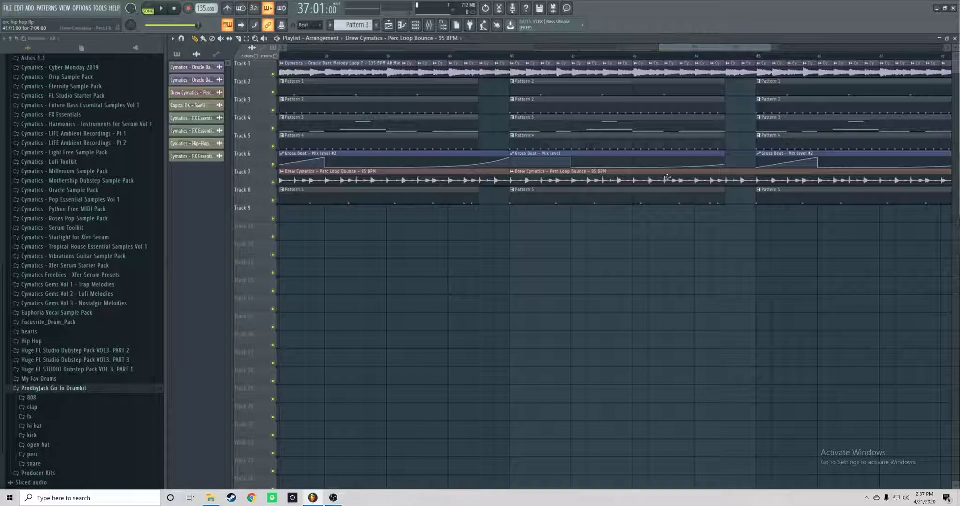
pyautogui.moveTo(672, 179); pyautogui.dragTo(689, 178)
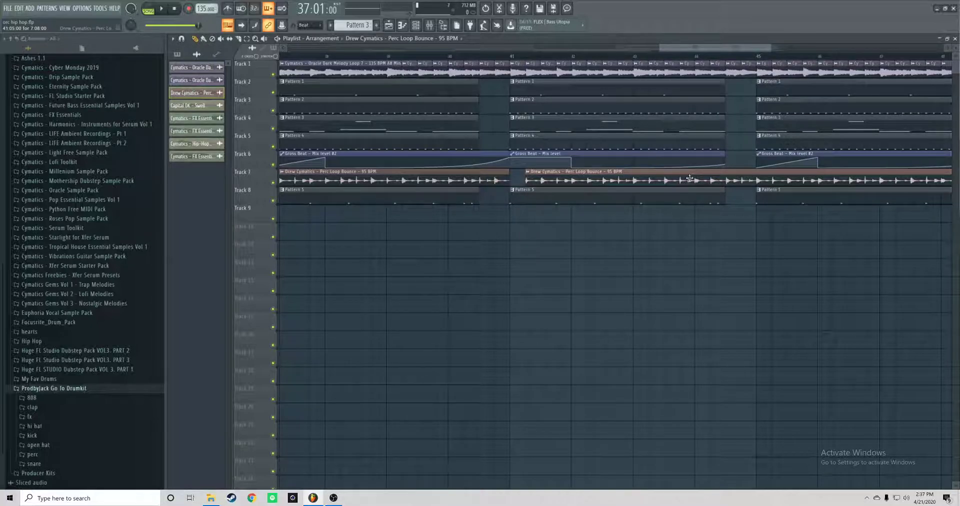
pyautogui.moveTo(706, 51); pyautogui.dragTo(749, 48)
pyautogui.moveTo(656, 178); pyautogui.dragTo(668, 177)
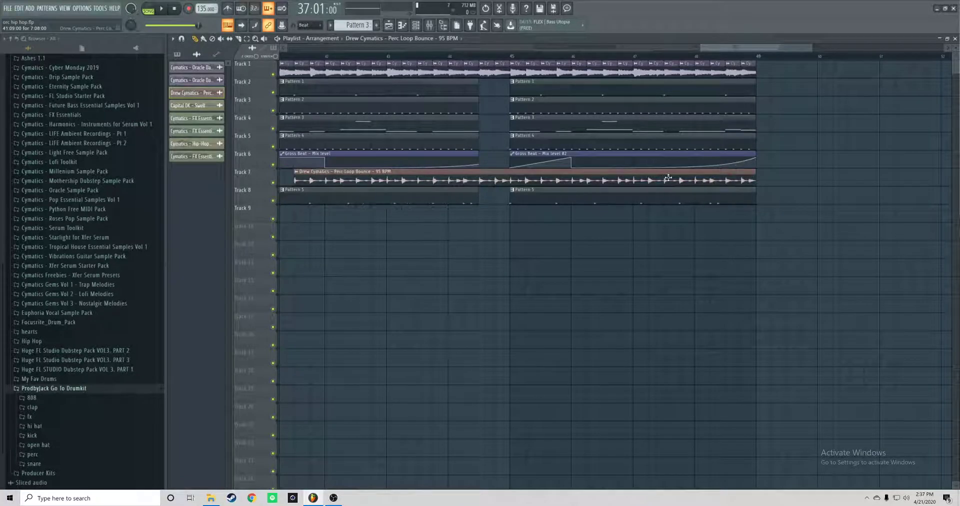
# - Play the arrangement from 40:09 to check the percussion entry after bar 41
pyautogui.moveTo(711, 46); pyautogui.dragTo(649, 52)
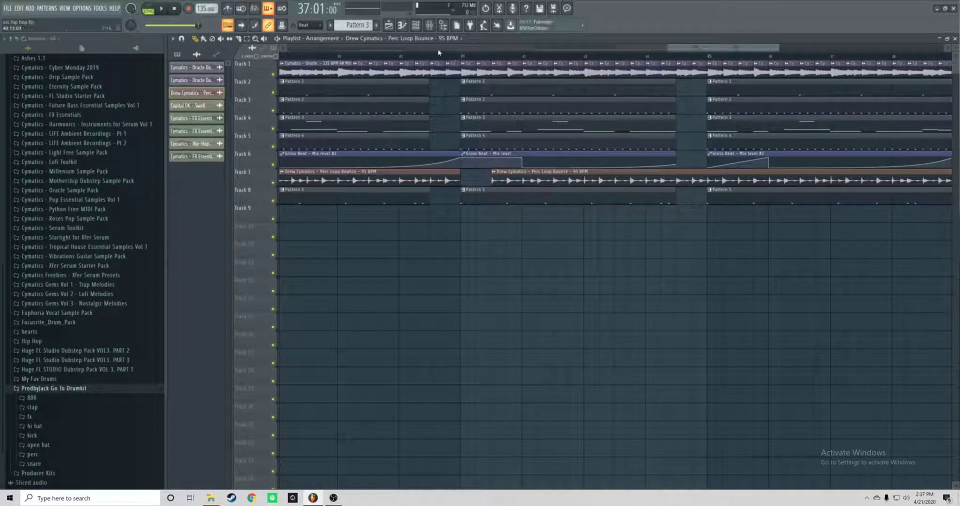
pyautogui.press('space')
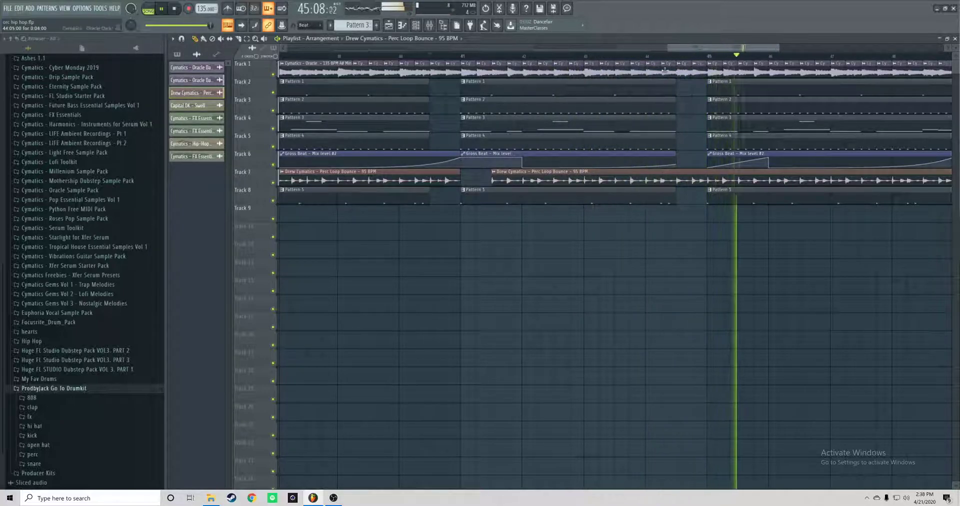
pyautogui.moveTo(716, 49); pyautogui.dragTo(679, 49)
pyautogui.click(682, 56)
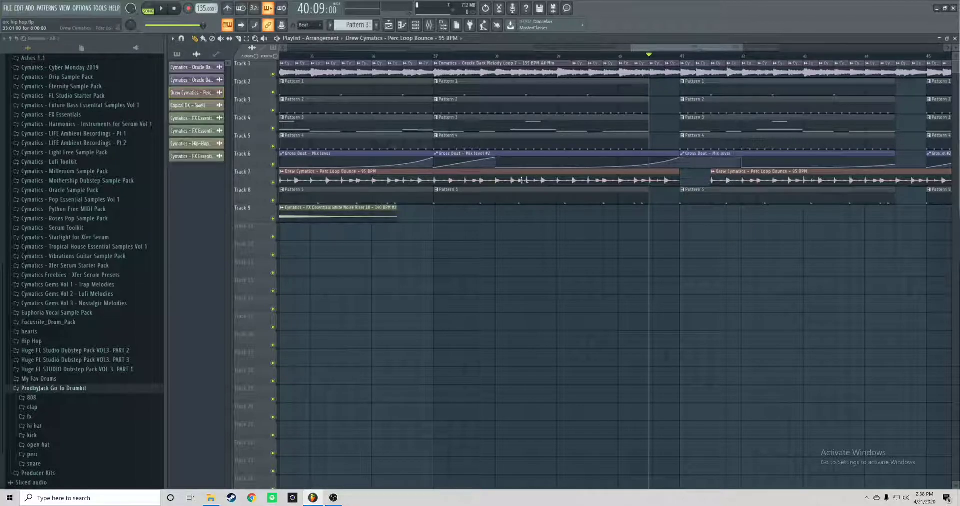
pyautogui.moveTo(676, 48); pyautogui.dragTo(694, 48)
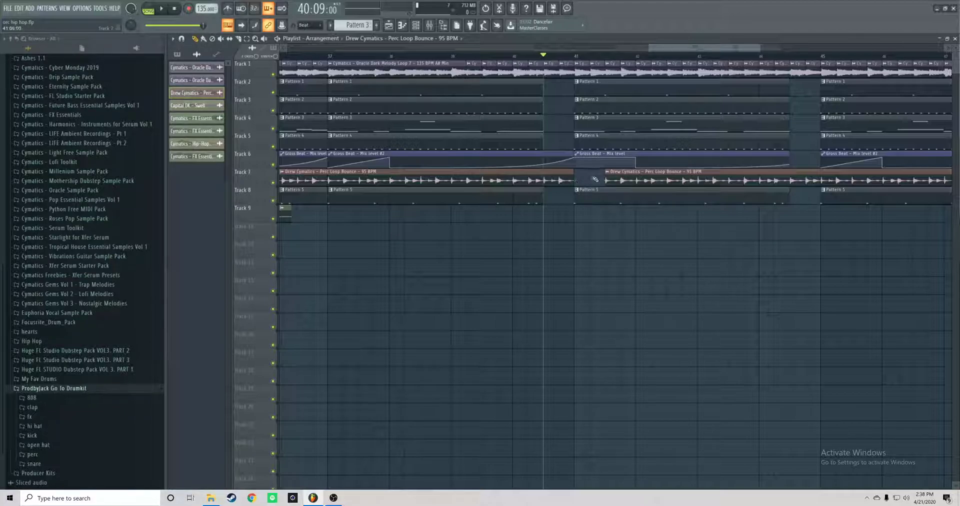
pyautogui.moveTo(690, 47)
pyautogui.mouseDown()
pyautogui.moveTo(727, 47)
pyautogui.moveTo(365, 50)
pyautogui.moveTo(428, 60)
pyautogui.moveTo(679, 55)
pyautogui.mouseUp()
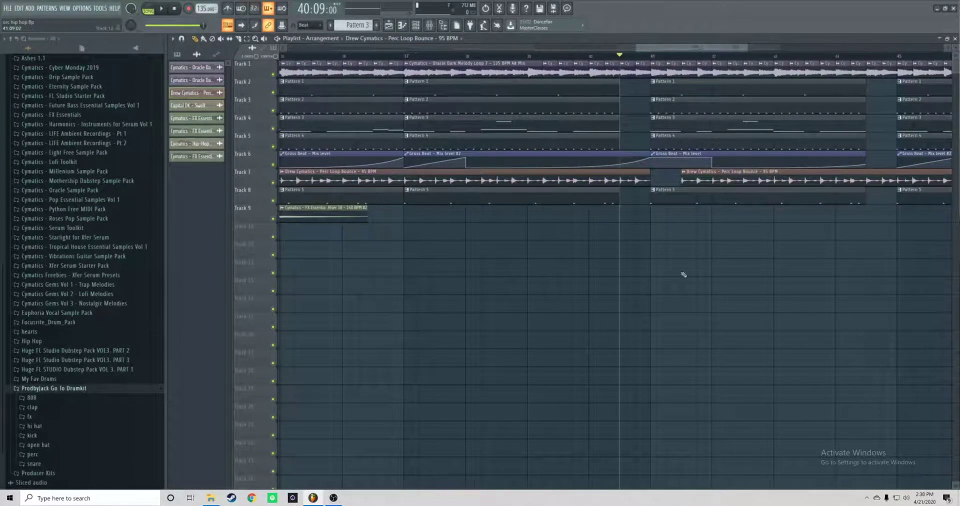
# - Place a copy of the Cymatics Hip-Hop Vocal Chant 4 - Hey clip on Track 9 at the last beat of bar 44 and play it
pyautogui.scroll(-3, 655, 109)
pyautogui.moveTo(665, 51); pyautogui.dragTo(466, 49)
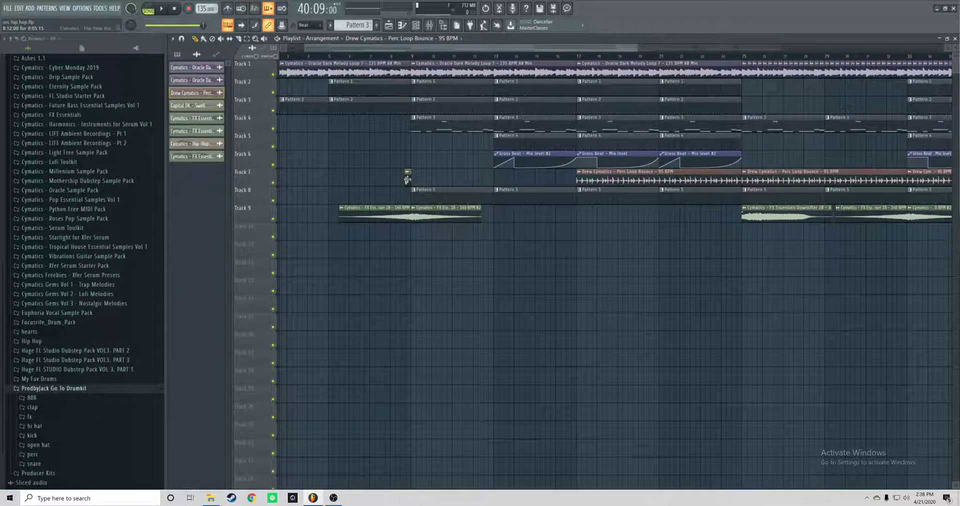
pyautogui.click(407, 176)
pyautogui.moveTo(438, 50); pyautogui.dragTo(696, 49)
pyautogui.scroll(3, 609, 221)
pyautogui.click(669, 208)
pyautogui.press('space')
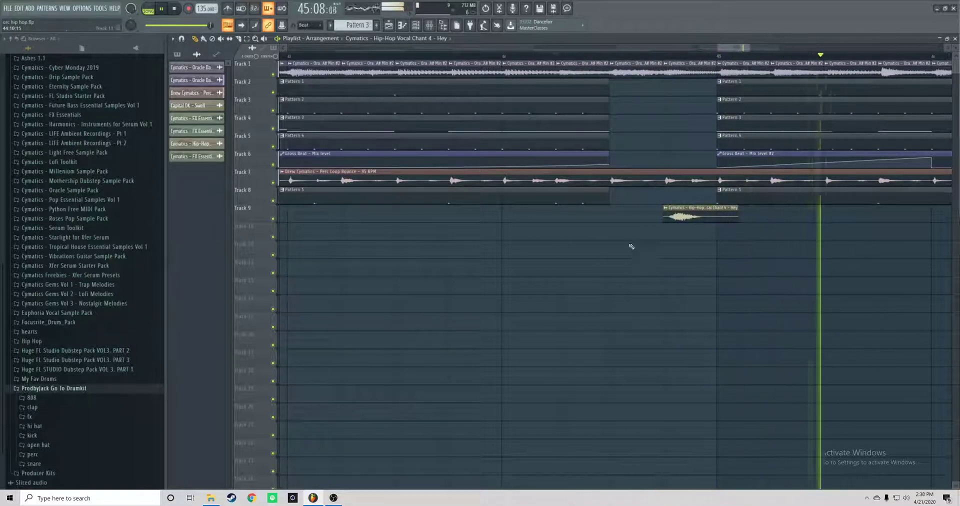
pyautogui.scroll(-6, 630, 247)
pyautogui.scroll(-4, 555, 240)
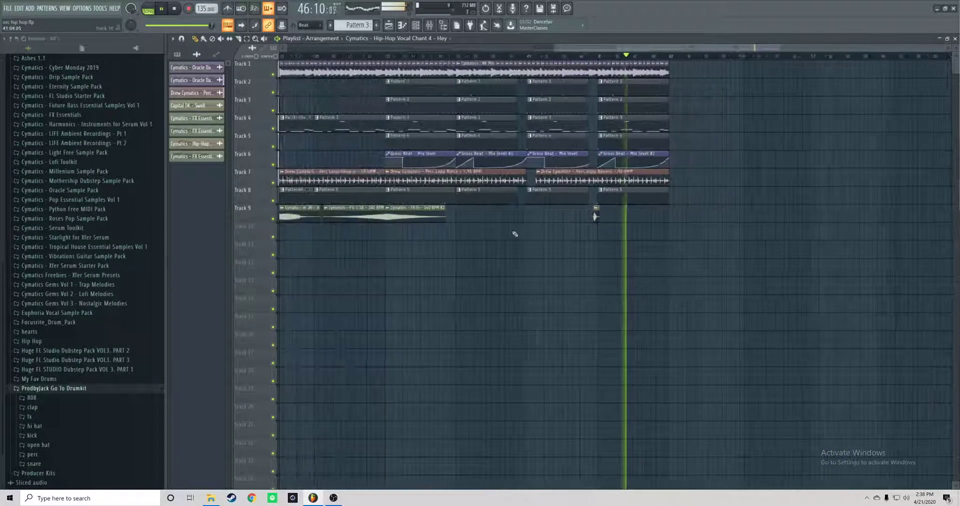
# - Place the Cymatics Oracle Dark Melody Loop 7 clip on Track 1 at bar 49, after the chopped melody slices
pyautogui.press('space')
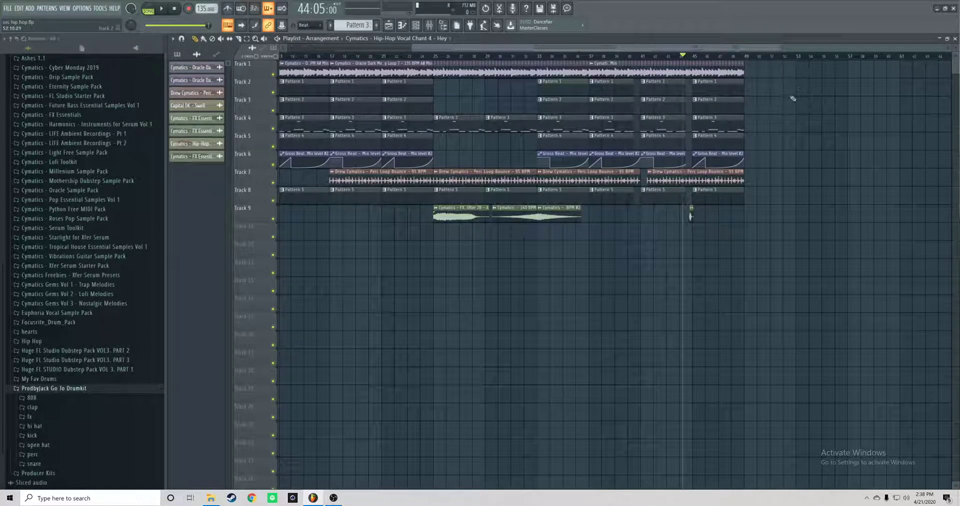
pyautogui.scroll(5, 760, 91)
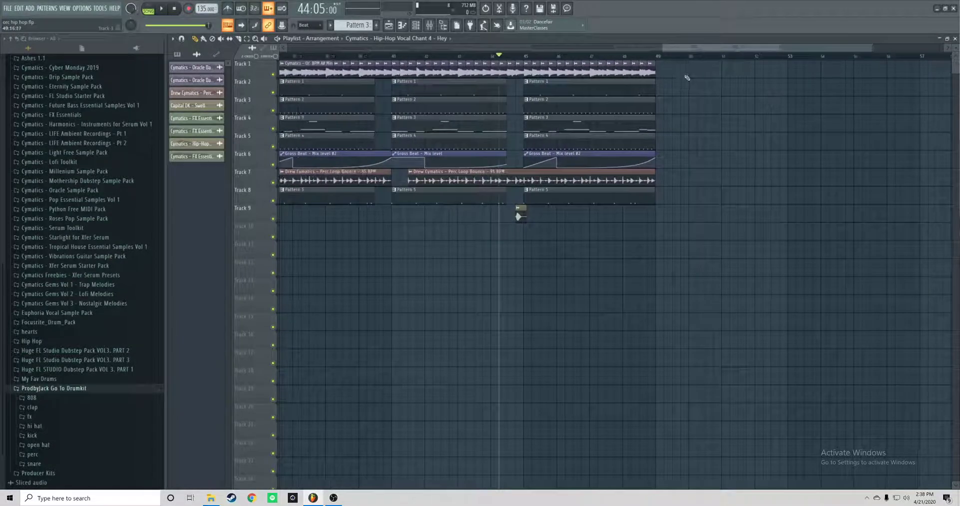
pyautogui.scroll(2, 683, 86)
pyautogui.moveTo(673, 70)
pyautogui.mouseDown()
pyautogui.moveTo(546, 131)
pyautogui.moveTo(514, 162)
pyautogui.moveTo(494, 163)
pyautogui.moveTo(707, 111)
pyautogui.moveTo(666, 74)
pyautogui.mouseUp()
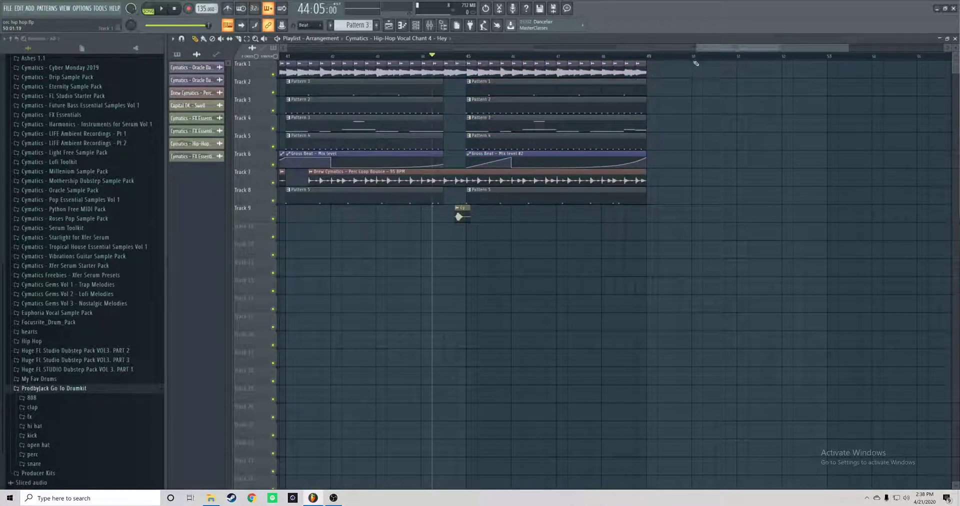
pyautogui.moveTo(697, 46); pyautogui.dragTo(294, 47)
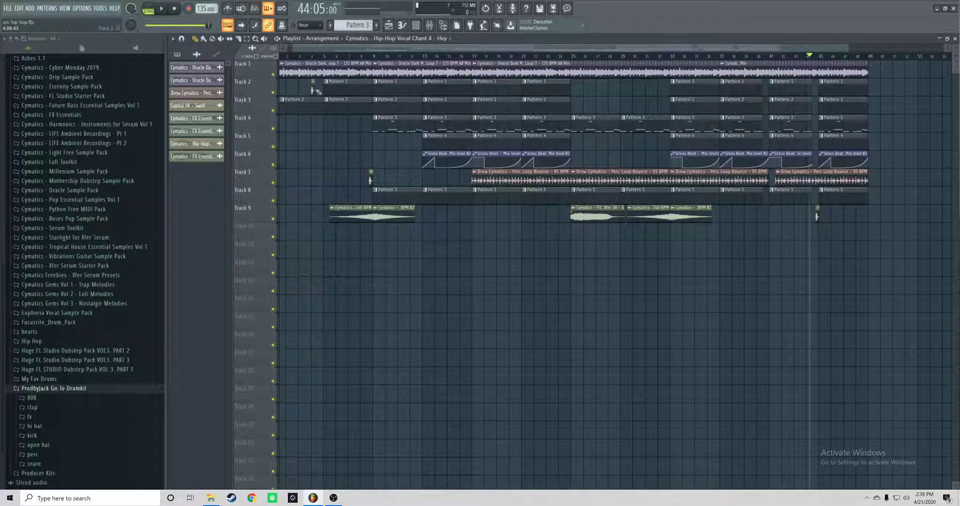
pyautogui.moveTo(350, 46); pyautogui.dragTo(590, 49)
pyautogui.scroll(5, 657, 100)
# - Duplicate the bar 45 clips on Tracks 2 to 6 and the Pattern 5 clip on Track 8 to bar 49
pyautogui.moveTo(777, 108); pyautogui.dragTo(540, 161)
pyautogui.moveTo(747, 77); pyautogui.dragTo(535, 166)
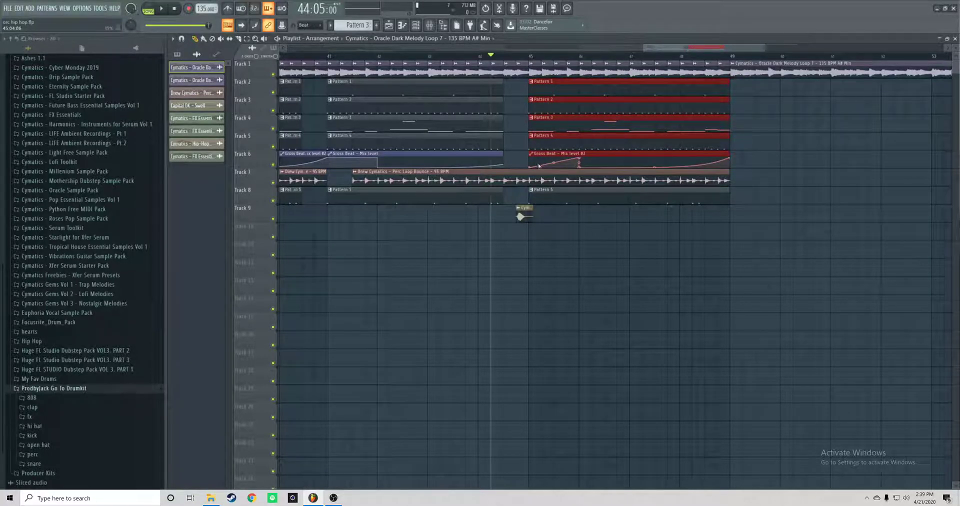
pyautogui.hotkey('ctrl', 'b')
pyautogui.click(575, 197)
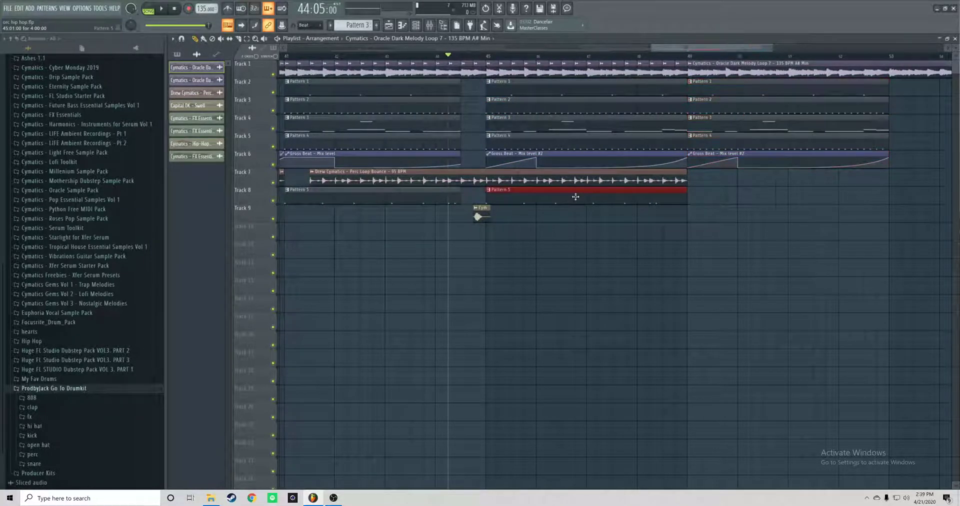
pyautogui.hotkey('ctrl', 'b')
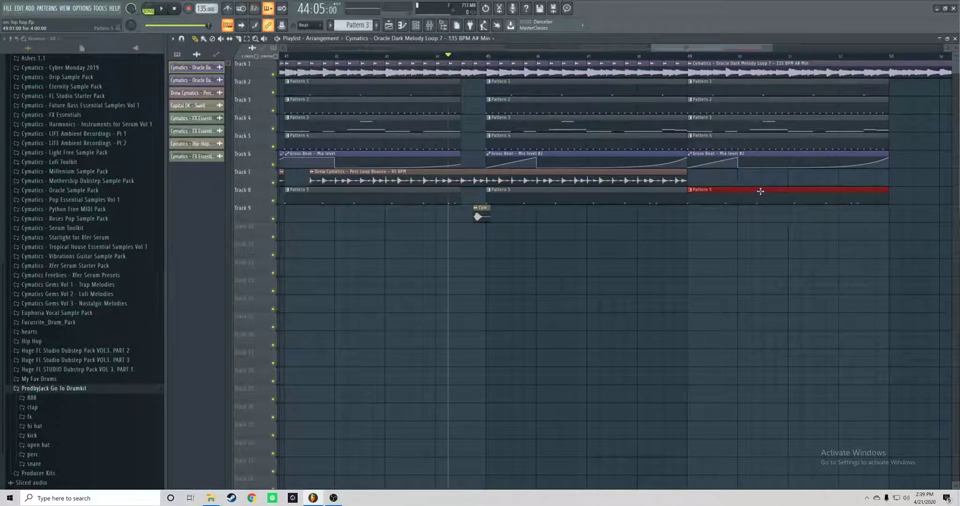
# - Delete the Gross Beat automation and Pattern 4 clips at bar 49 and play the transition from 48:13
pyautogui.rightClick(775, 154)
pyautogui.rightClick(775, 148)
pyautogui.click(679, 56)
pyautogui.press('space')
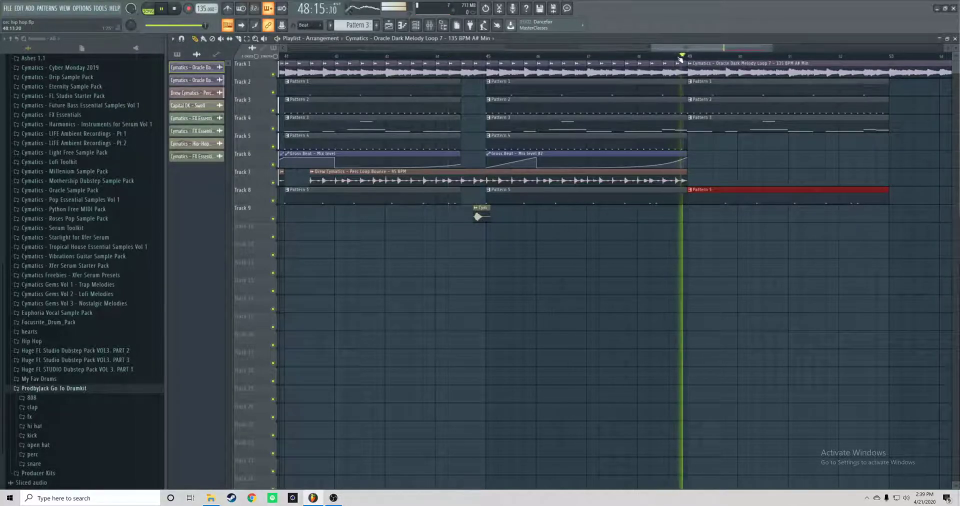
# - Duplicate the bar 49 clips on Tracks 2, 3, 4 and 8 to bar 53 and stop playback
pyautogui.moveTo(735, 78); pyautogui.dragTo(607, 196)
pyautogui.hotkey('ctrl', 'b')
pyautogui.press('space')
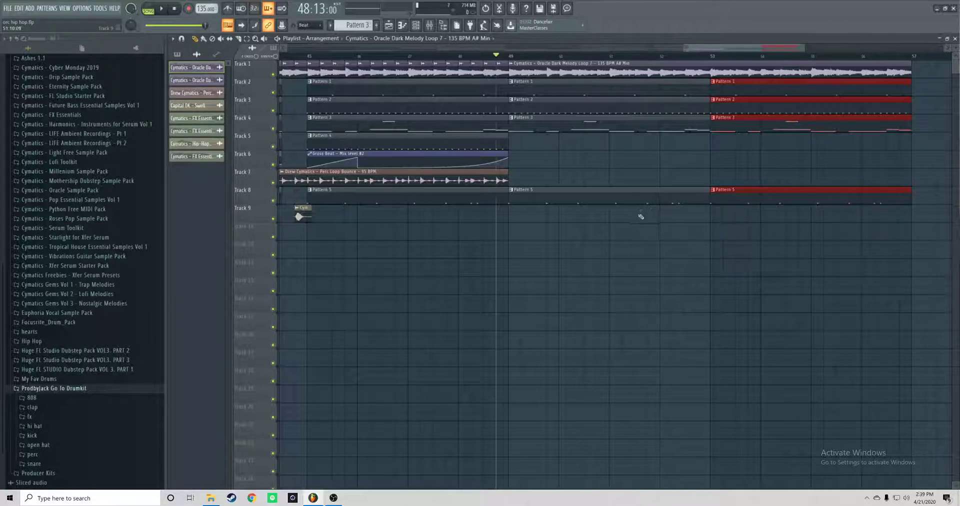
# - Play the whole arrangement from bar 1 to review it through the closing section after bar 49
pyautogui.scroll(-8, 531, 223)
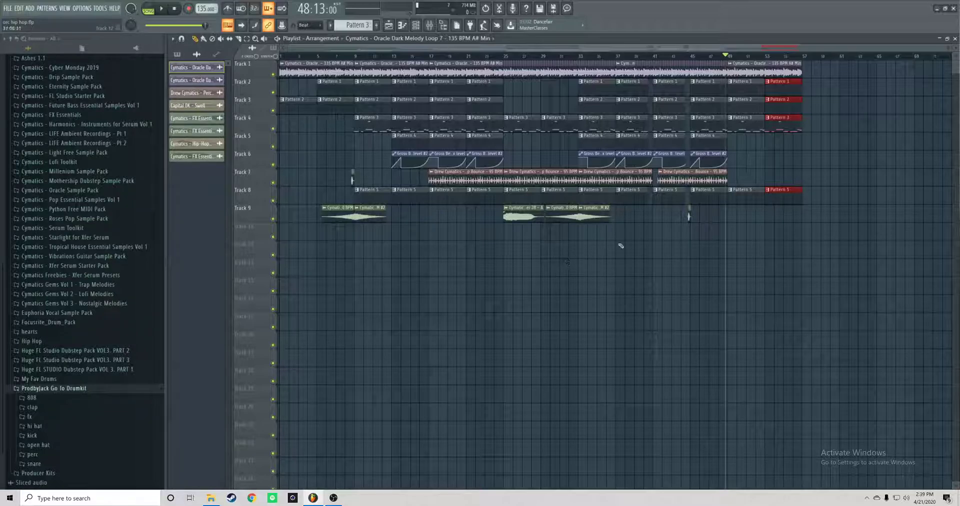
pyautogui.scroll(4, 540, 243)
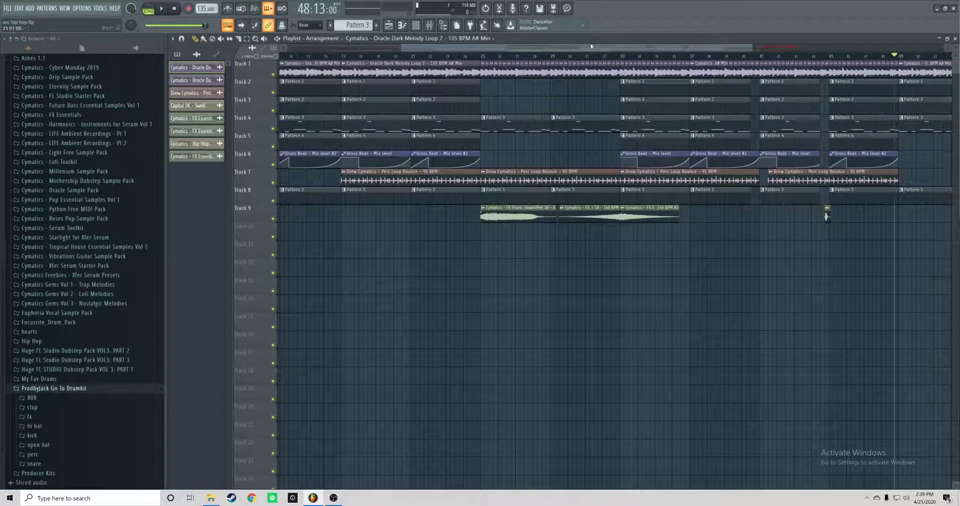
pyautogui.moveTo(591, 48); pyautogui.dragTo(495, 48)
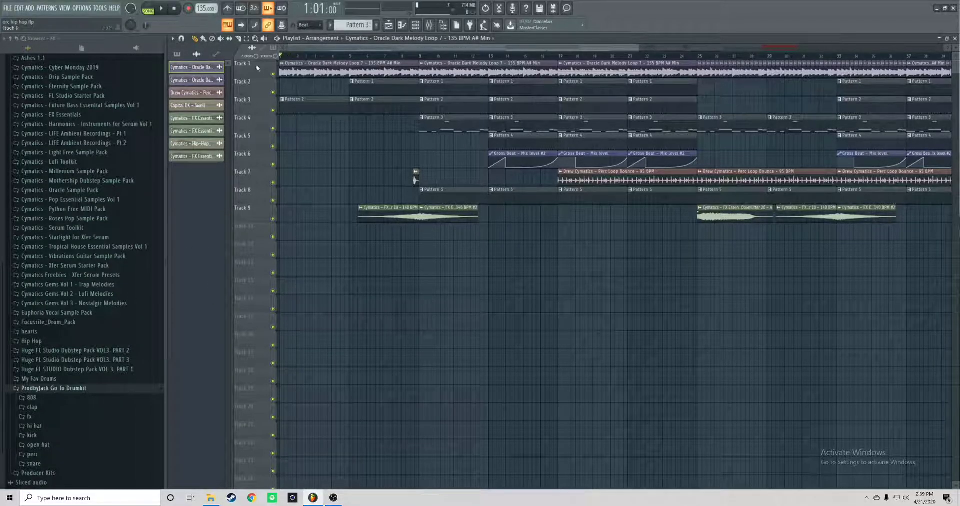
pyautogui.moveTo(639, 47)
pyautogui.mouseDown()
pyautogui.moveTo(778, 55)
pyautogui.moveTo(890, 92)
pyautogui.mouseUp()
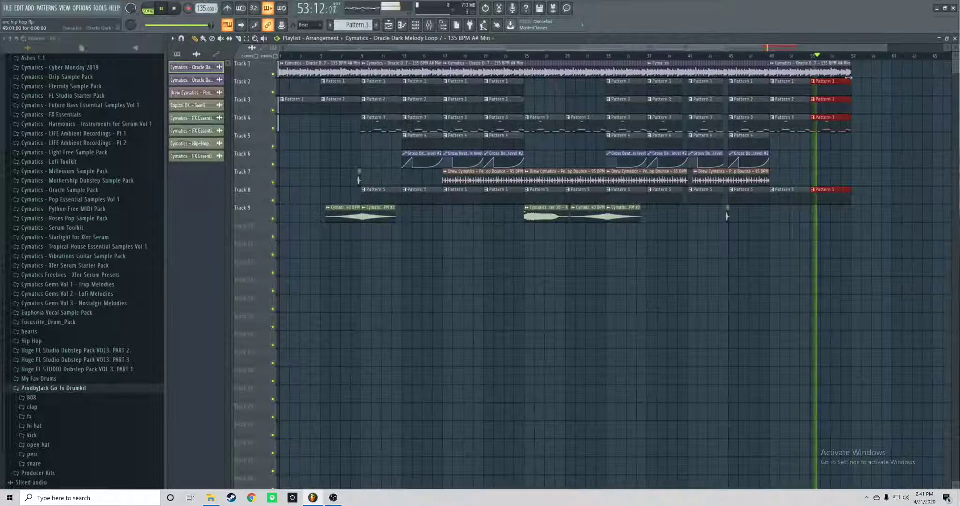
pyautogui.keyDown('ctrl'); pyautogui.rightClick(851, 78); pyautogui.keyUp('ctrl')
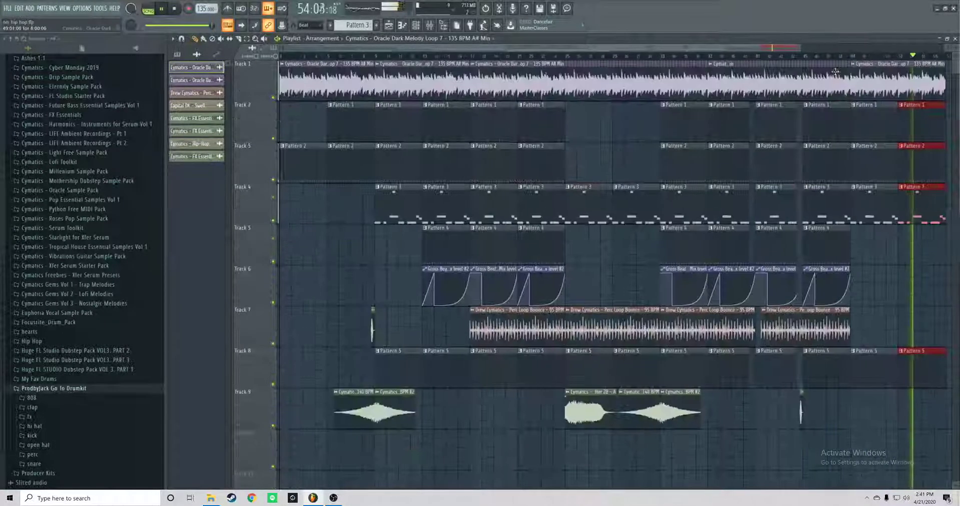
pyautogui.keyDown('ctrl'); pyautogui.rightClick(904, 82); pyautogui.keyUp('ctrl')
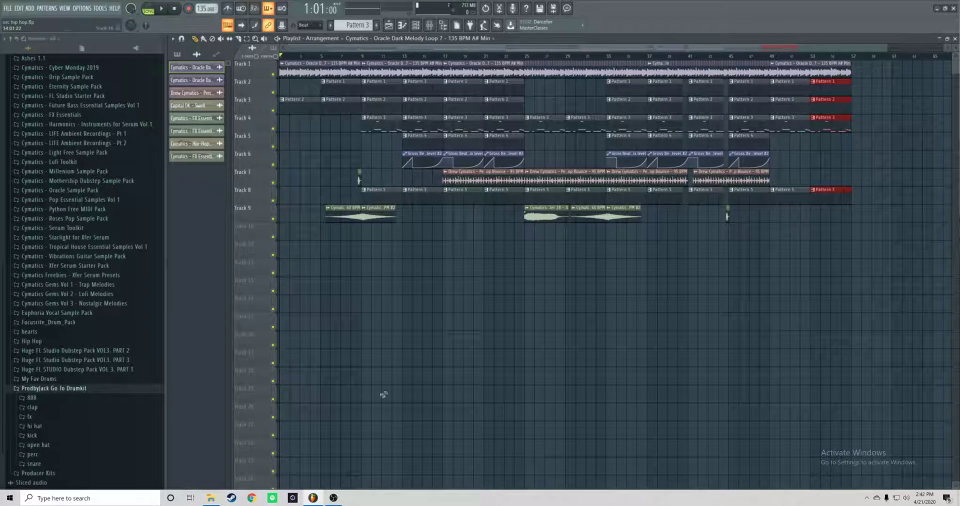
pyautogui.click(334, 497)
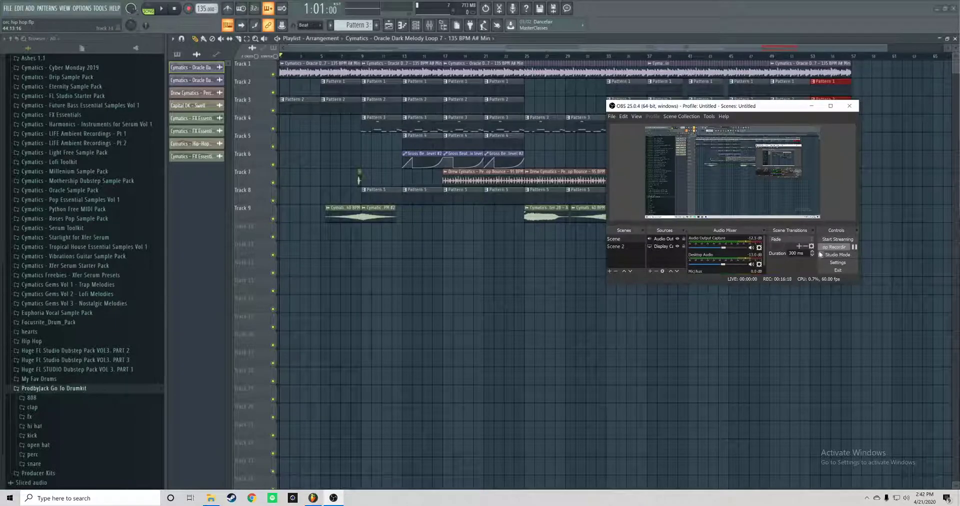